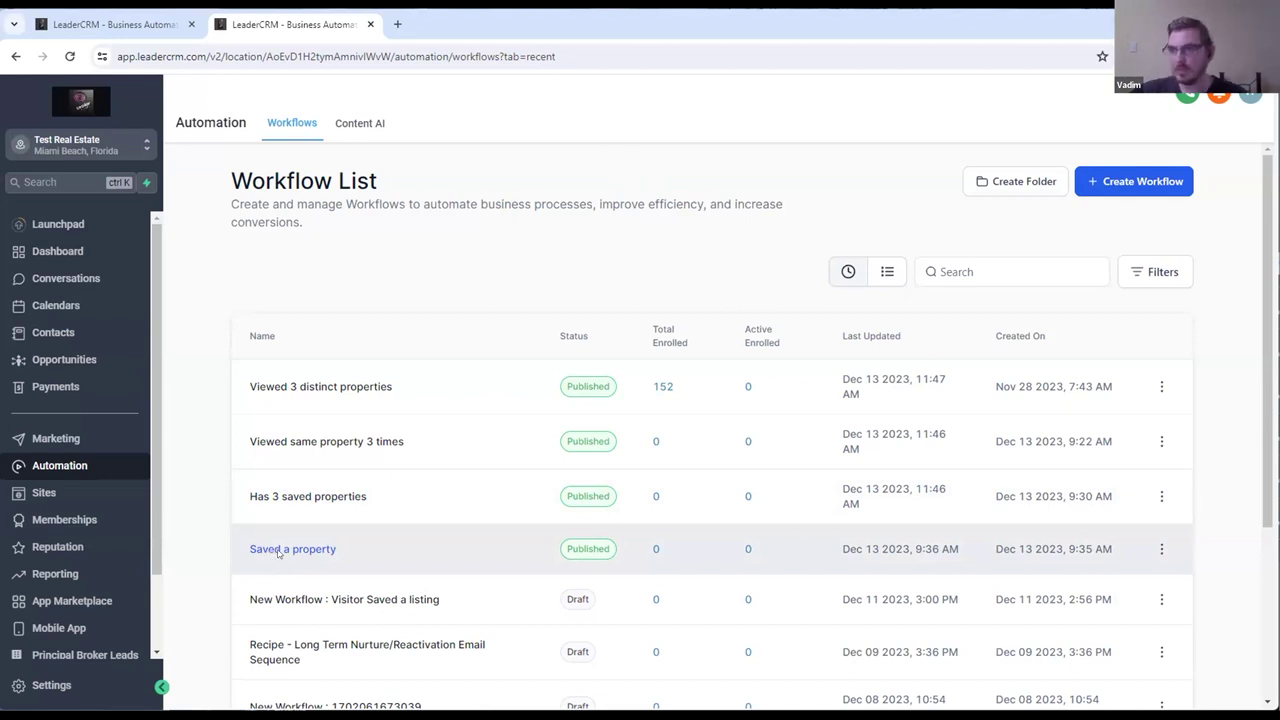
Step: Open the 'Saved a property' workflow from the workflow list
{"action": "left_click", "coordinate": [274, 551]}
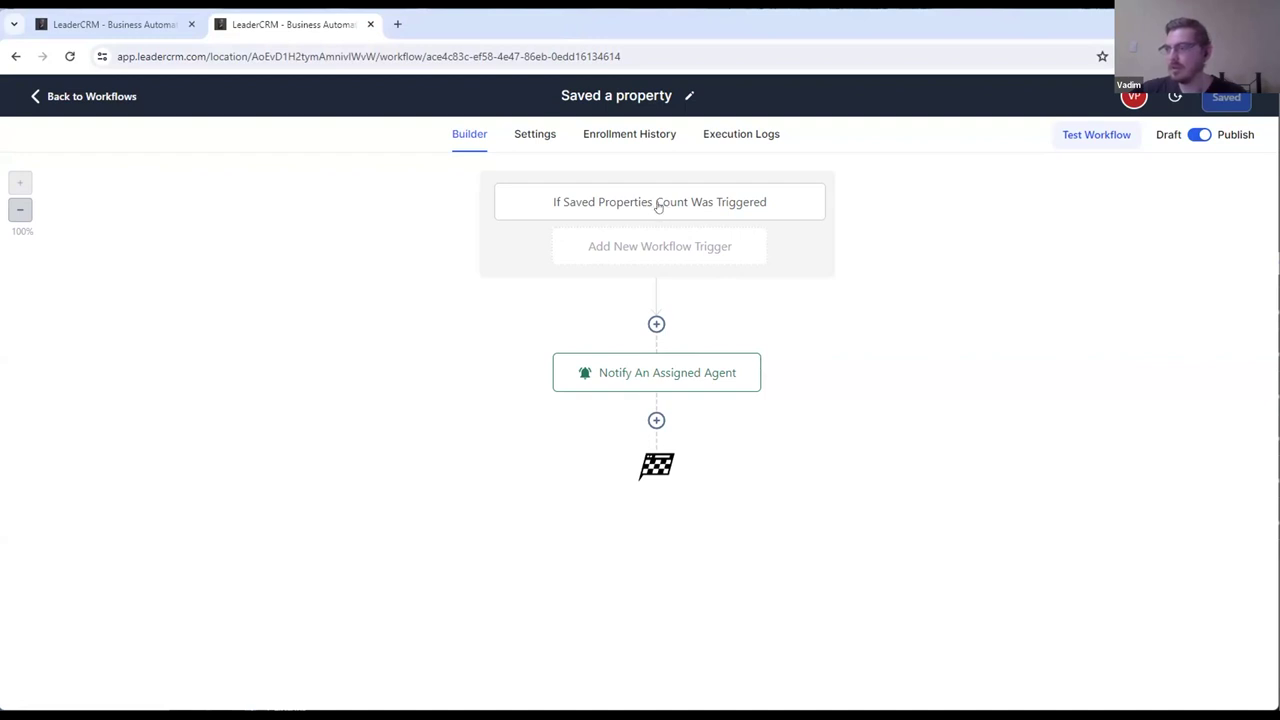
{"action": "left_click", "coordinate": [659, 203]}
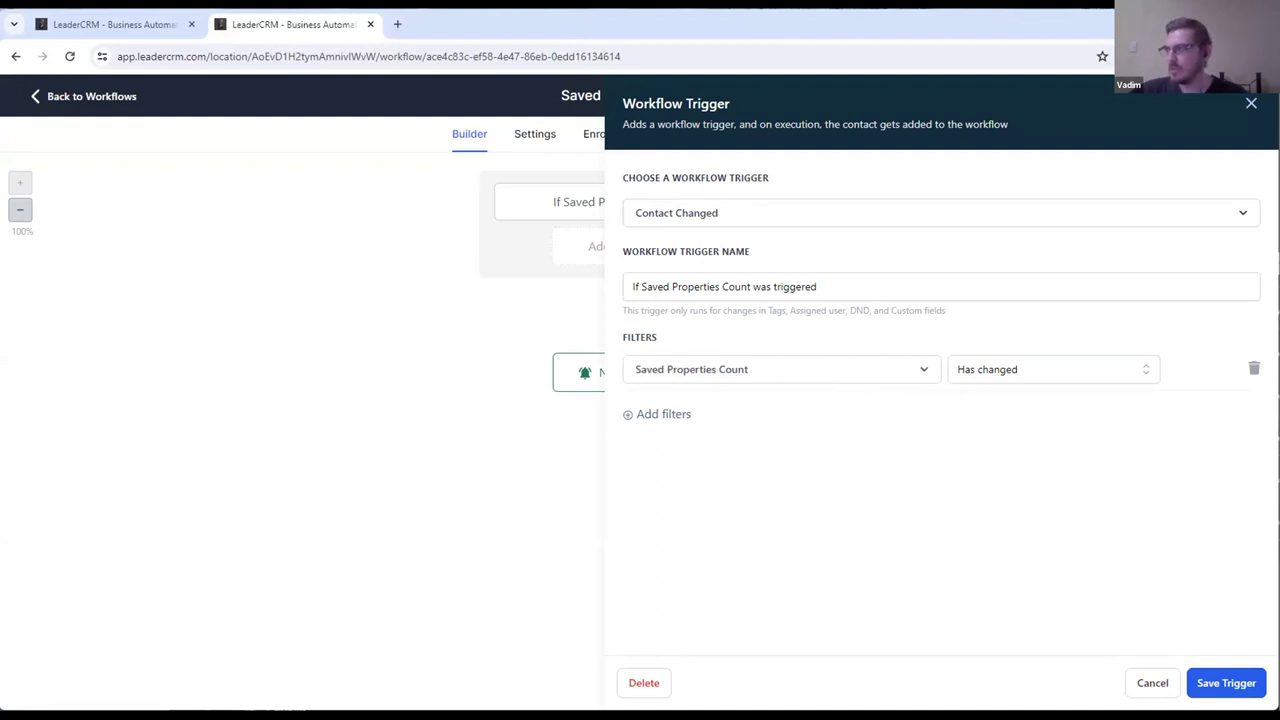
{"action": "left_click", "coordinate": [1250, 105]}
{"action": "left_click", "coordinate": [676, 372]}
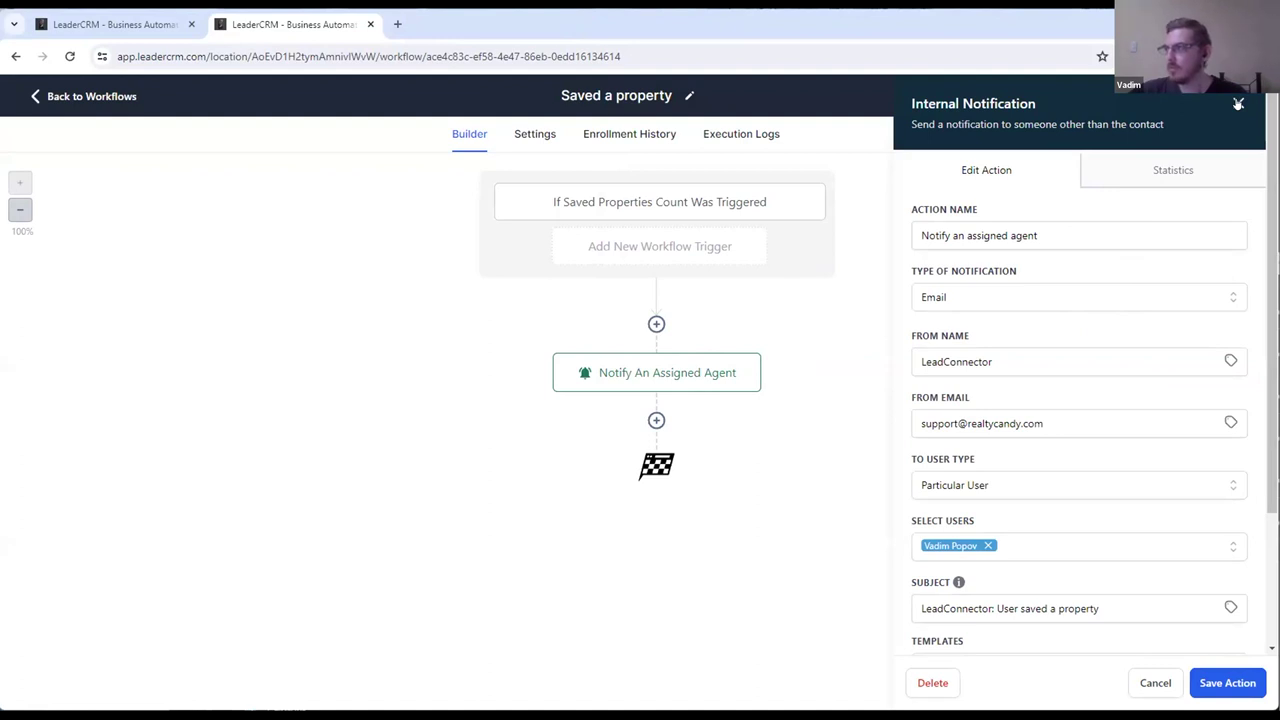
{"action": "left_click", "coordinate": [1238, 103]}
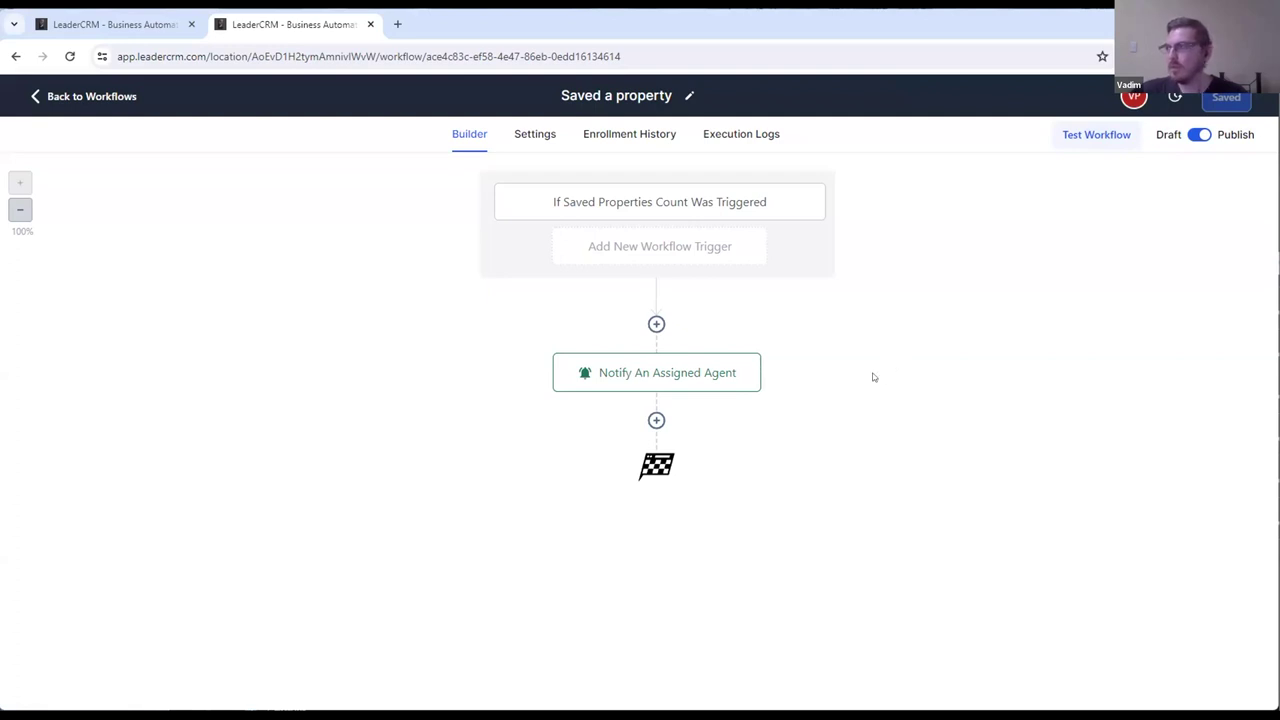
{"action": "left_click", "coordinate": [52, 100]}
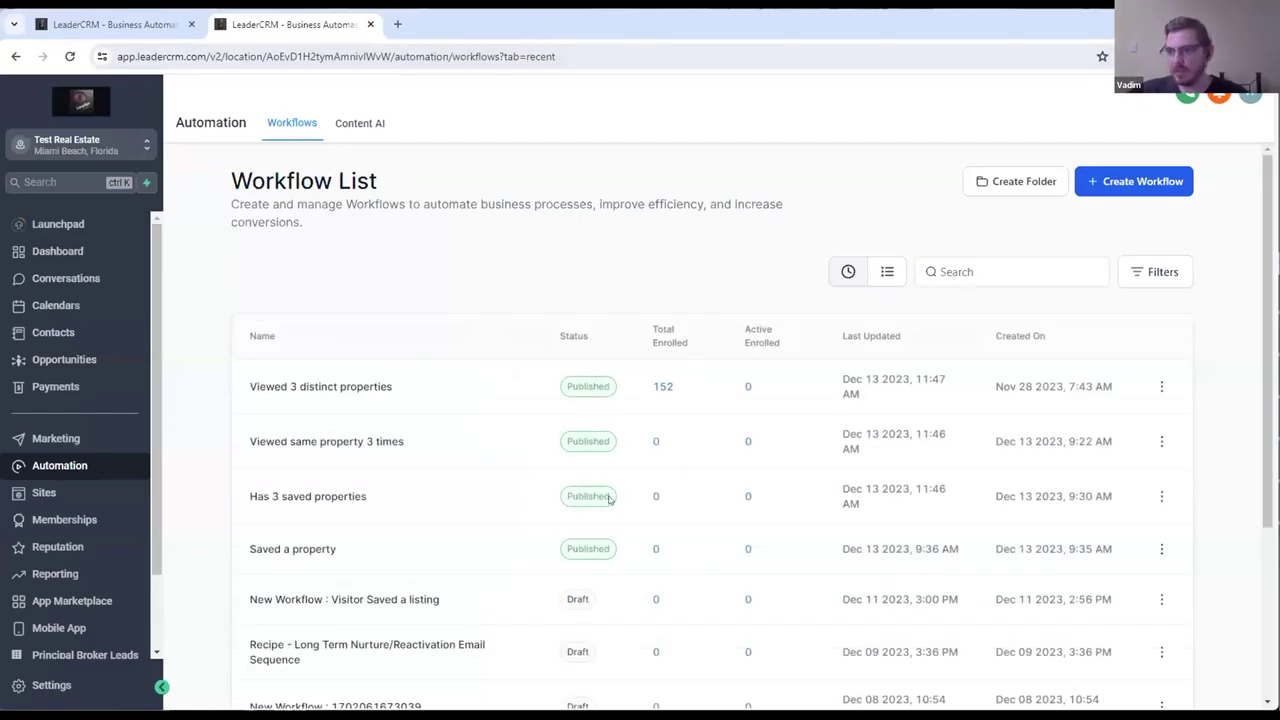
{"action": "scroll", "coordinate": [355, 466], "scroll_direction": "down", "scroll_amount": 1}
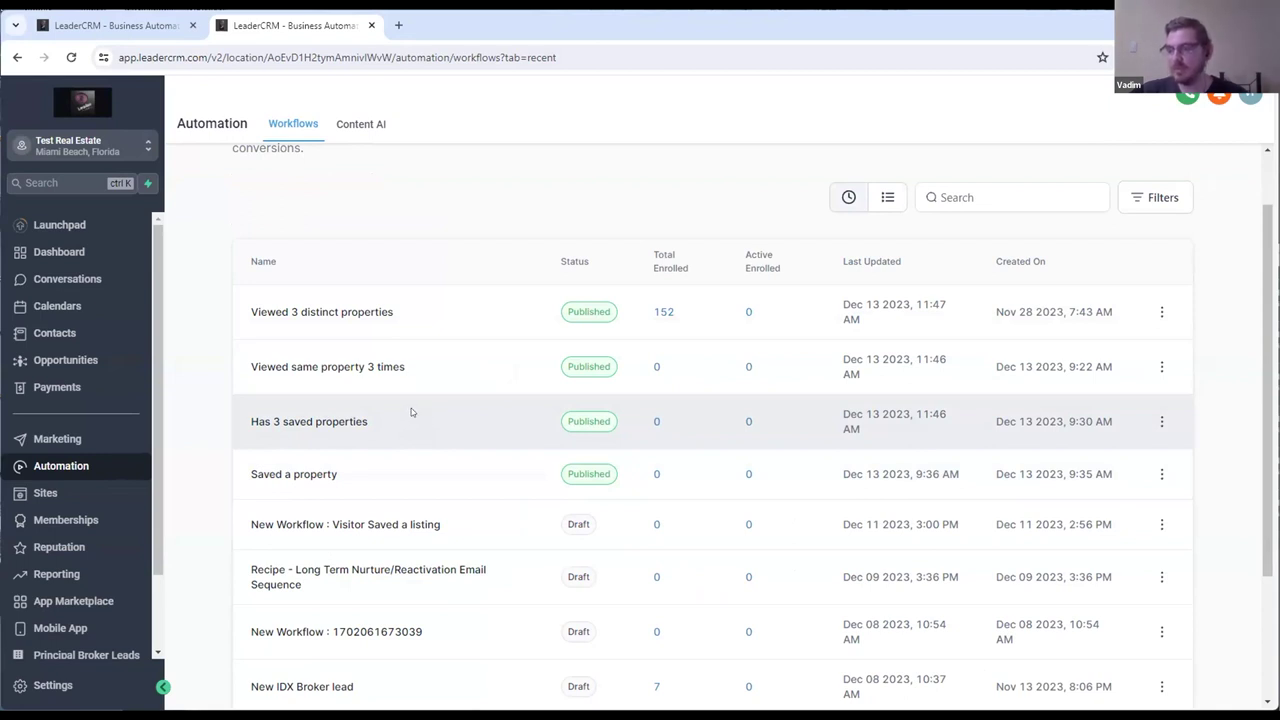
{"action": "left_click", "coordinate": [342, 424]}
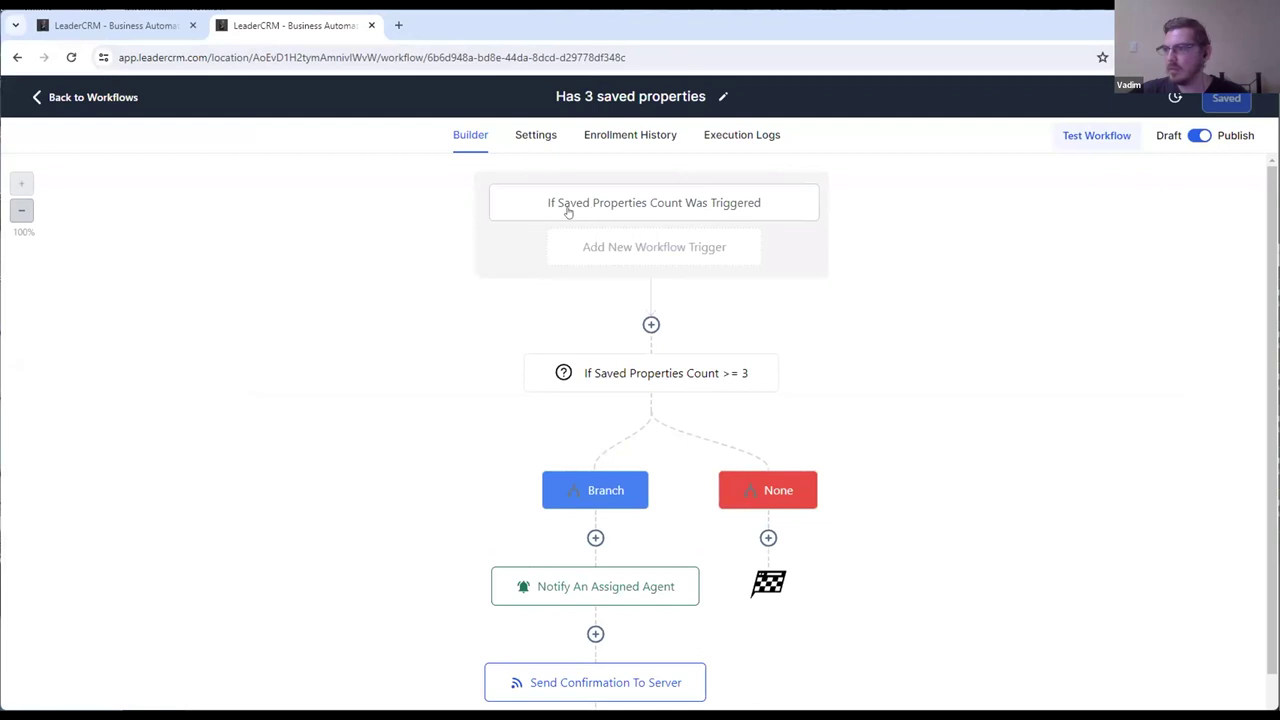
{"action": "left_click", "coordinate": [678, 202]}
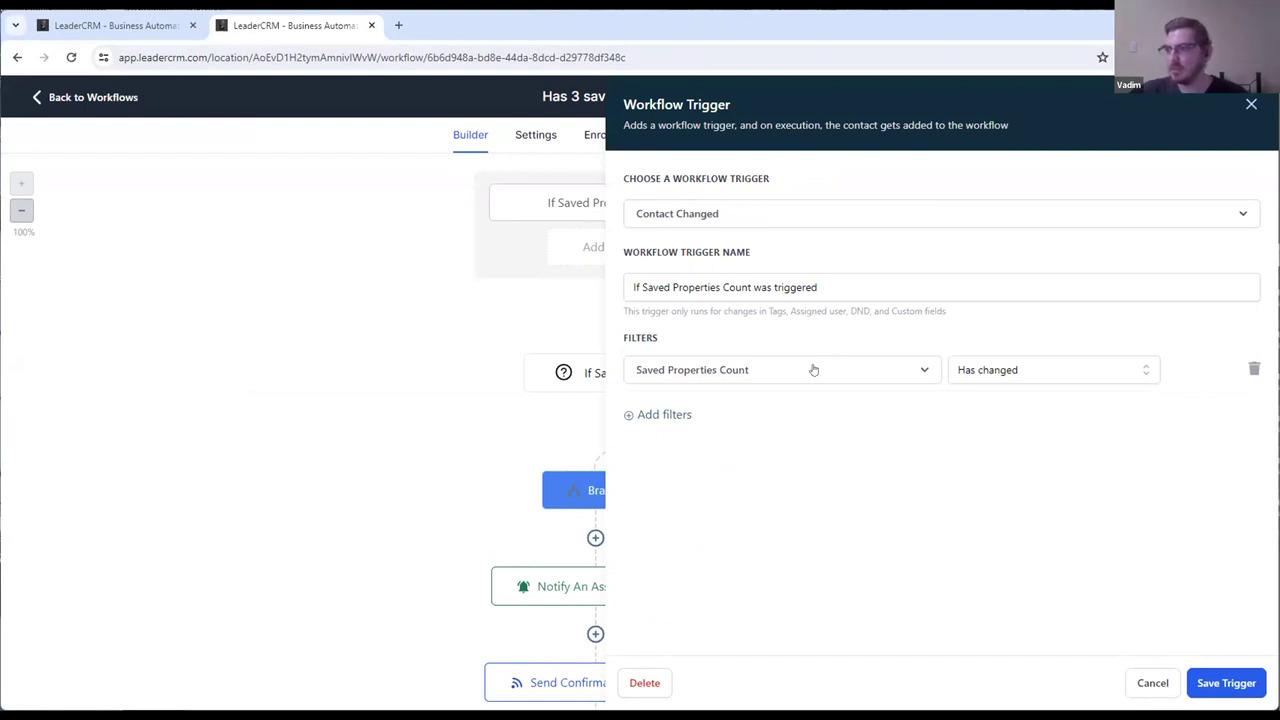
{"action": "left_click", "coordinate": [1251, 105]}
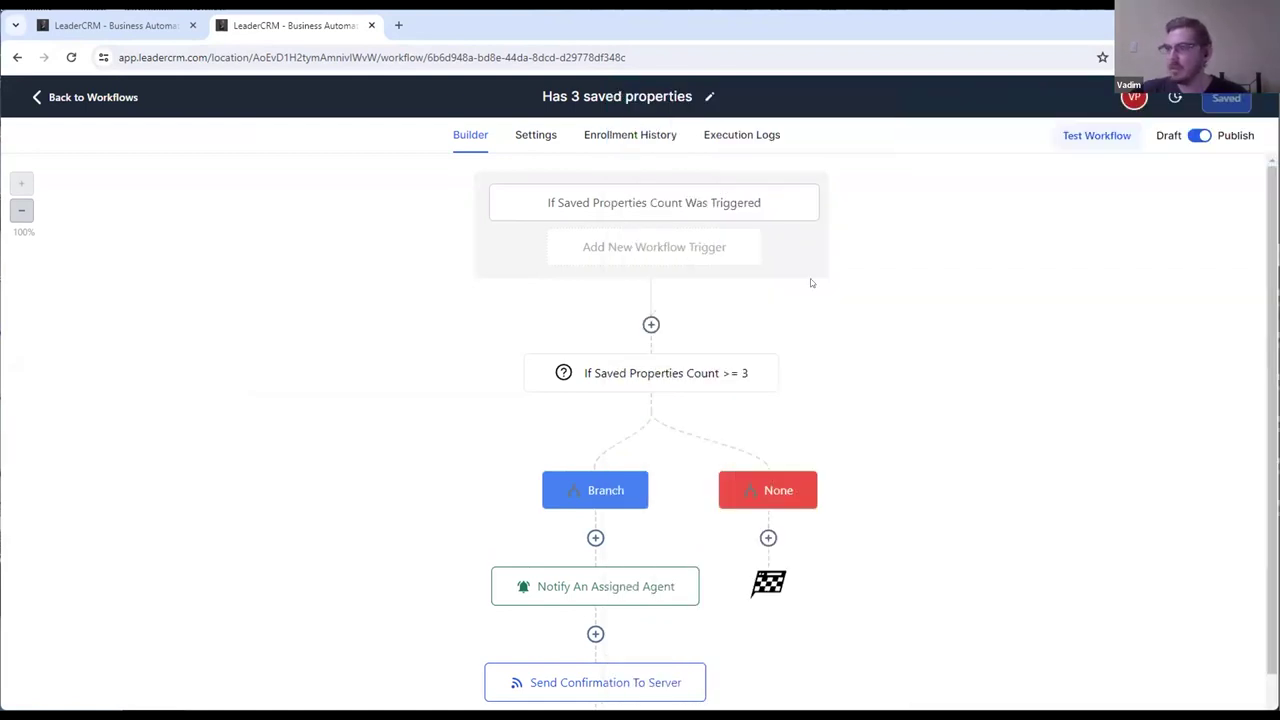
{"action": "left_click", "coordinate": [677, 378]}
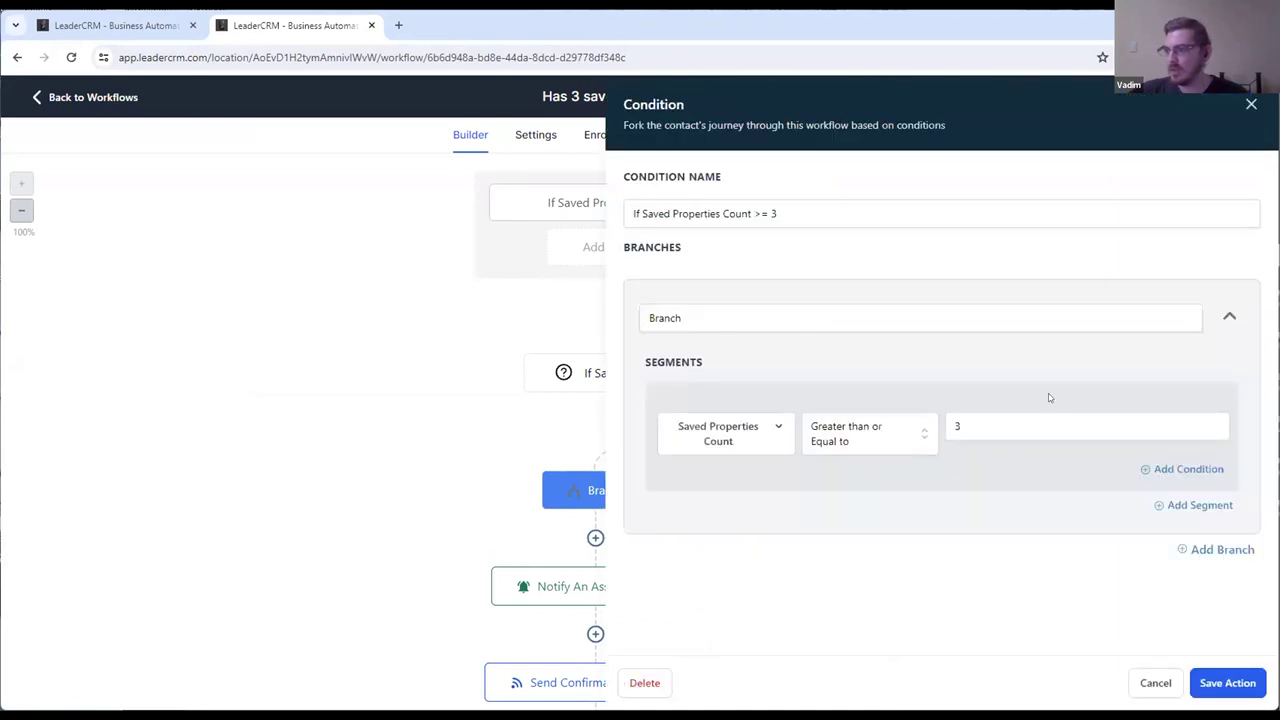
{"action": "double_click", "coordinate": [993, 433]}
{"action": "left_click", "coordinate": [991, 425]}
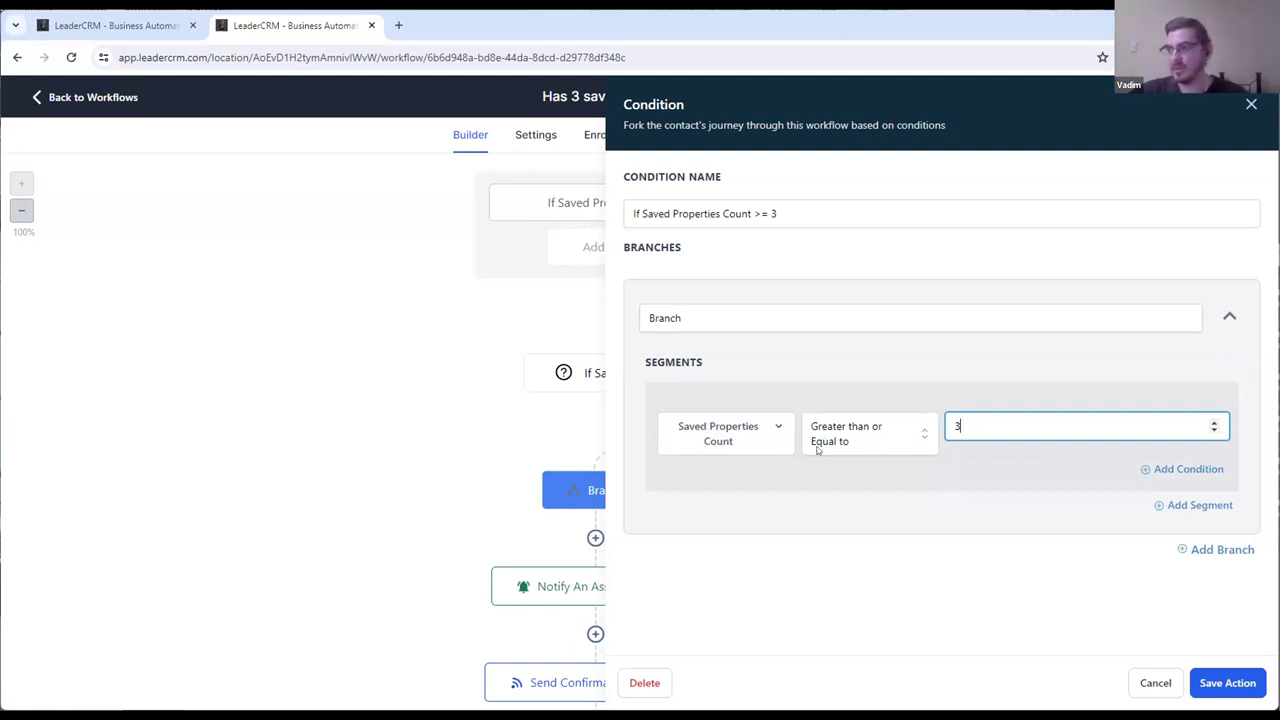
{"action": "left_click", "coordinate": [1251, 104]}
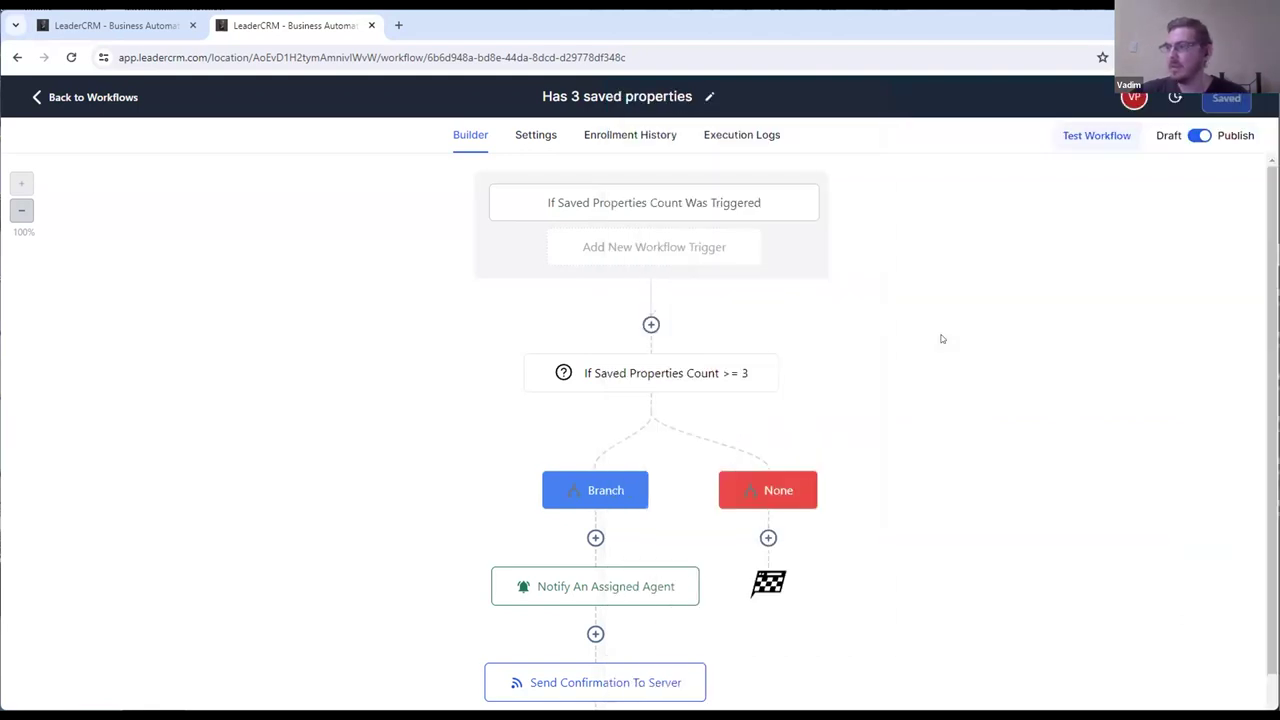
{"action": "scroll", "coordinate": [945, 335], "scroll_direction": "down", "scroll_amount": 2}
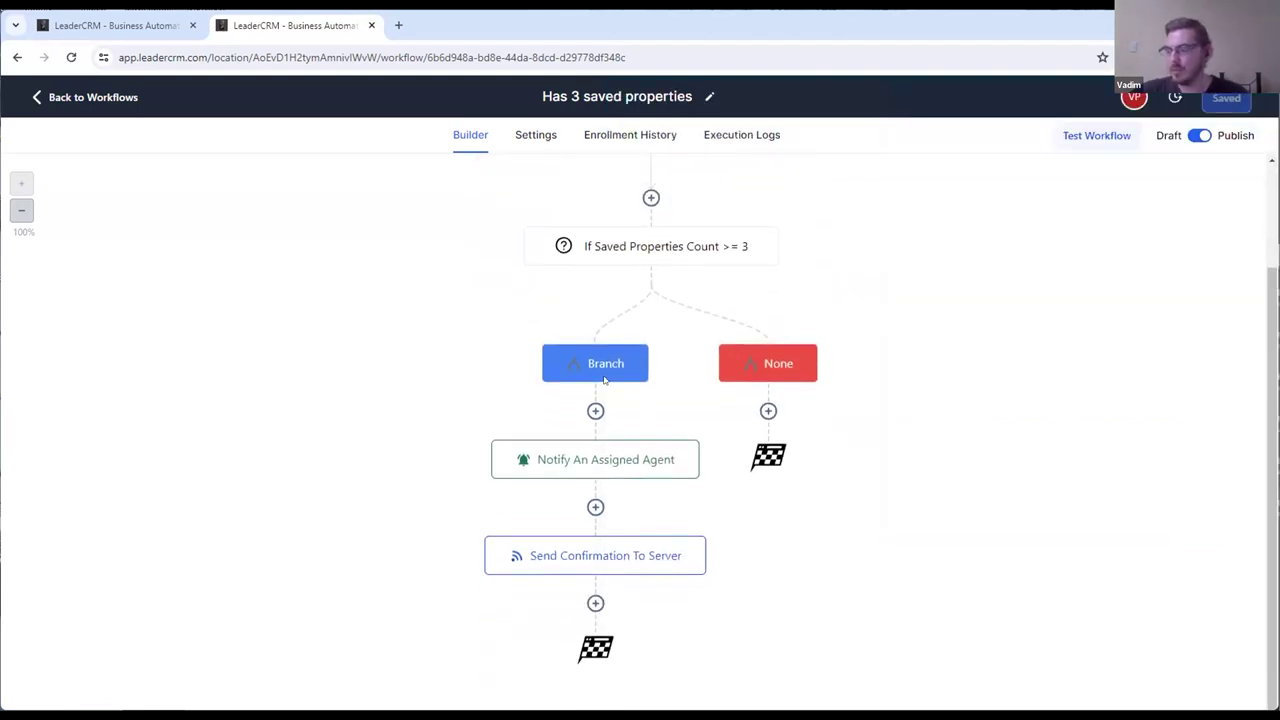
{"action": "mouse_move", "coordinate": [612, 460]}
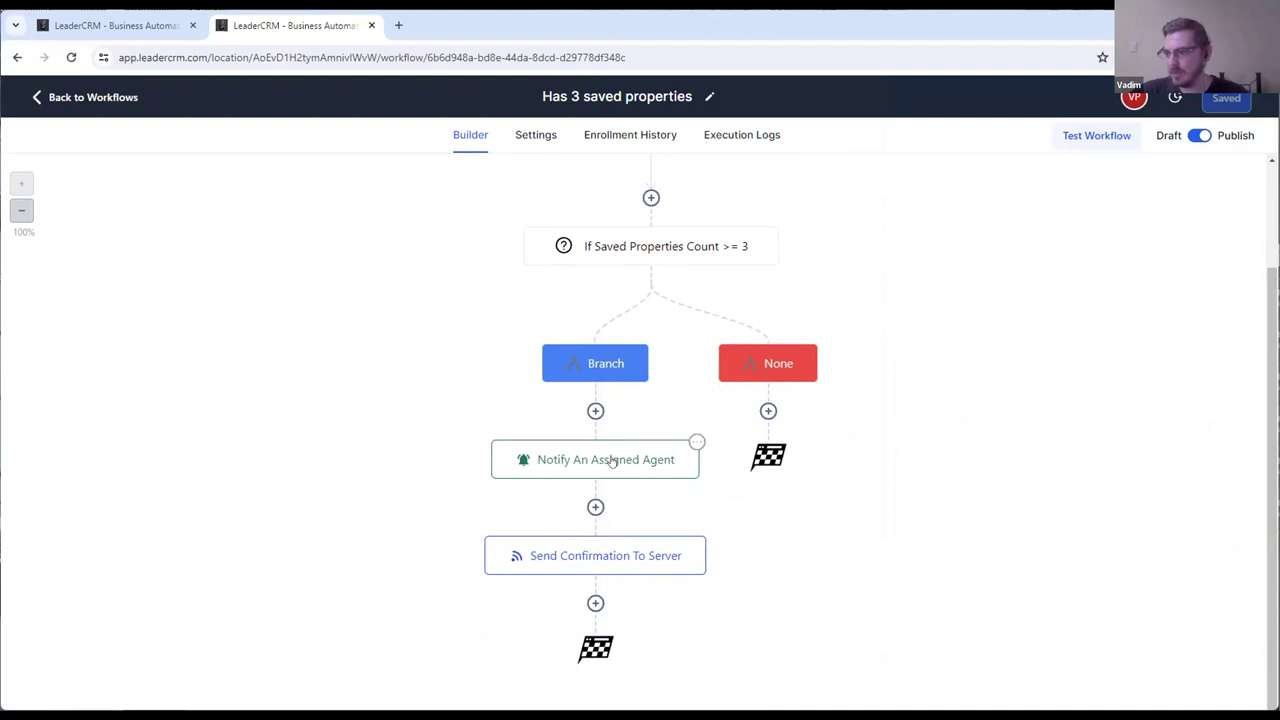
{"action": "left_click", "coordinate": [612, 460]}
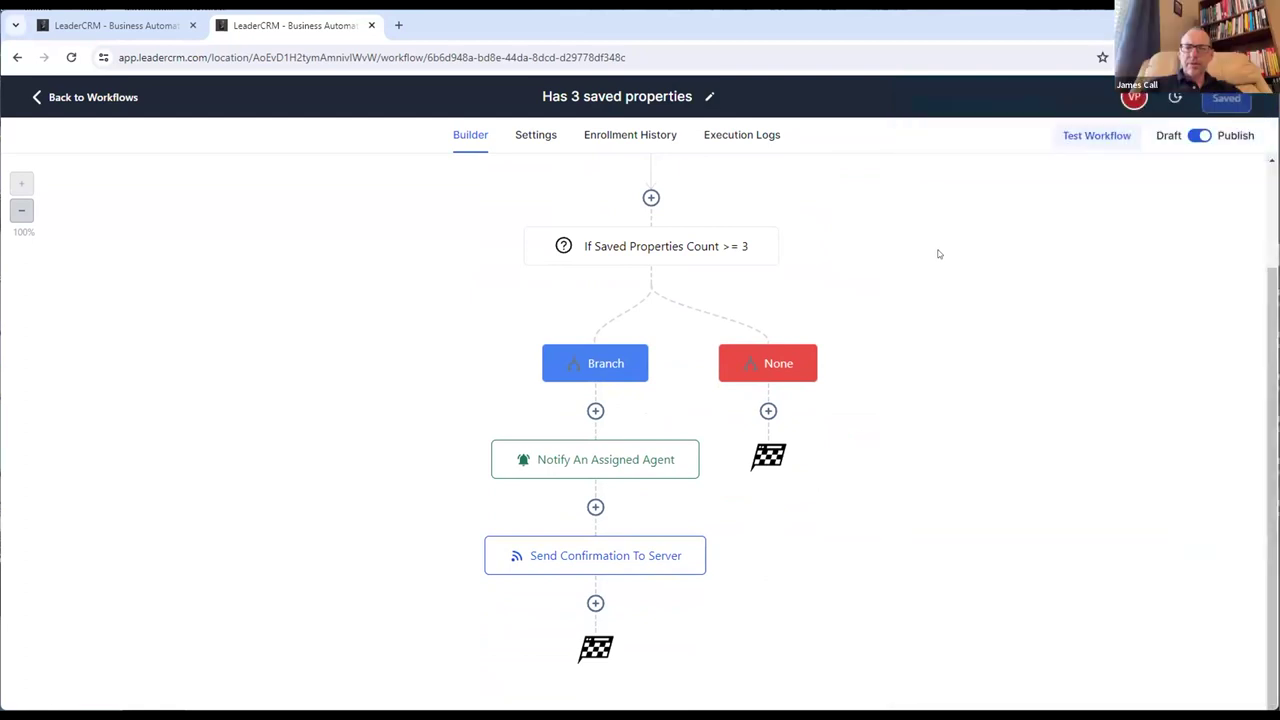
{"action": "scroll", "coordinate": [860, 285], "scroll_direction": "up", "scroll_amount": 2}
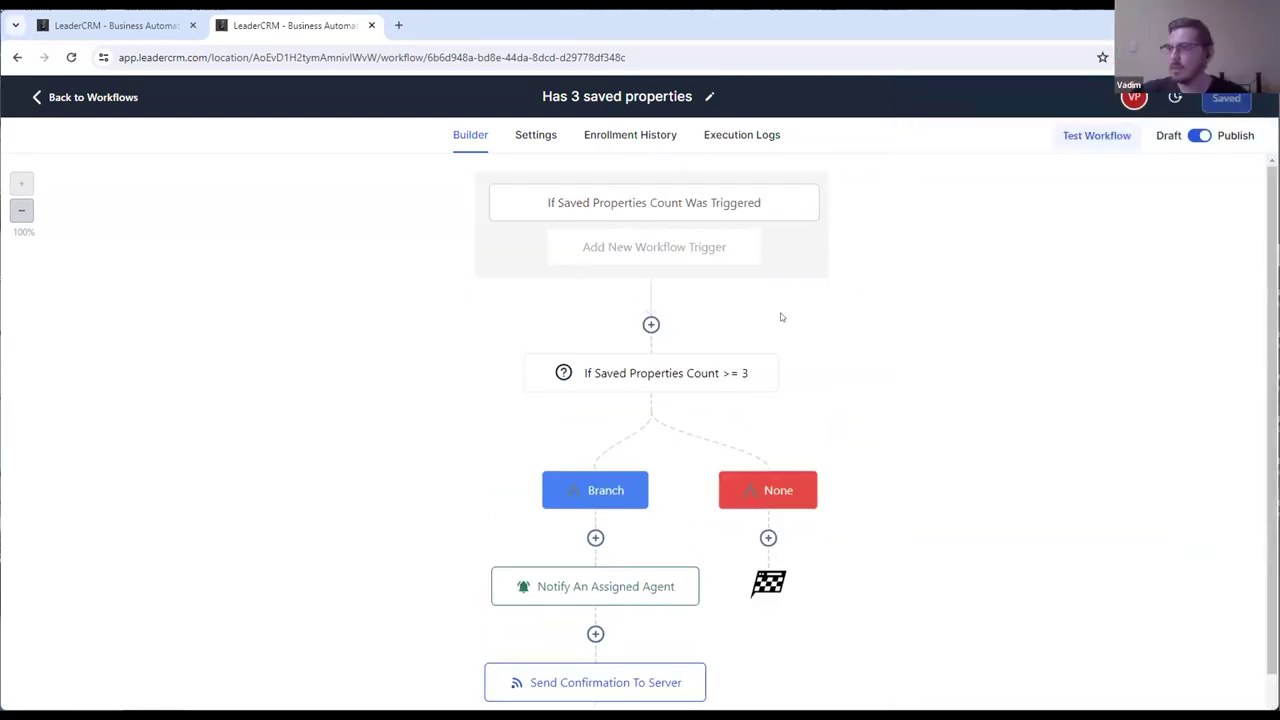
{"action": "left_click", "coordinate": [60, 97]}
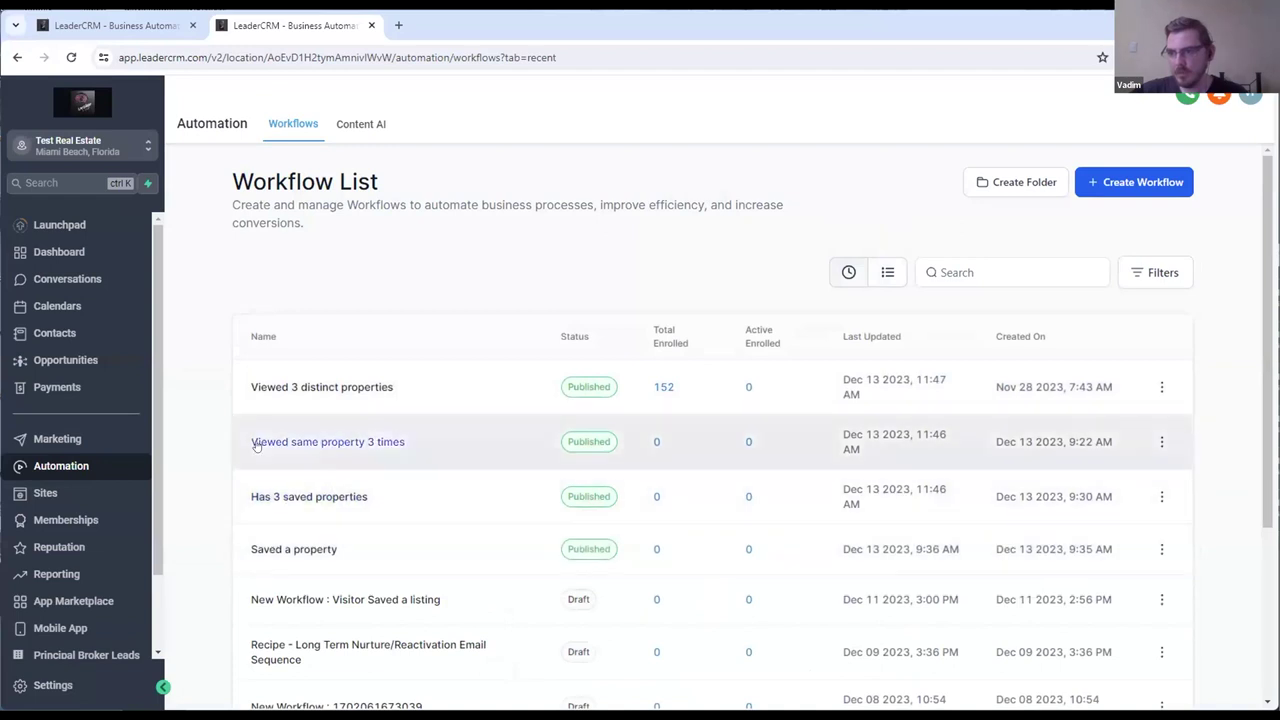
Step: Open the 'Viewed same property 3 times' workflow and review its condition and trigger
{"action": "left_click", "coordinate": [318, 445]}
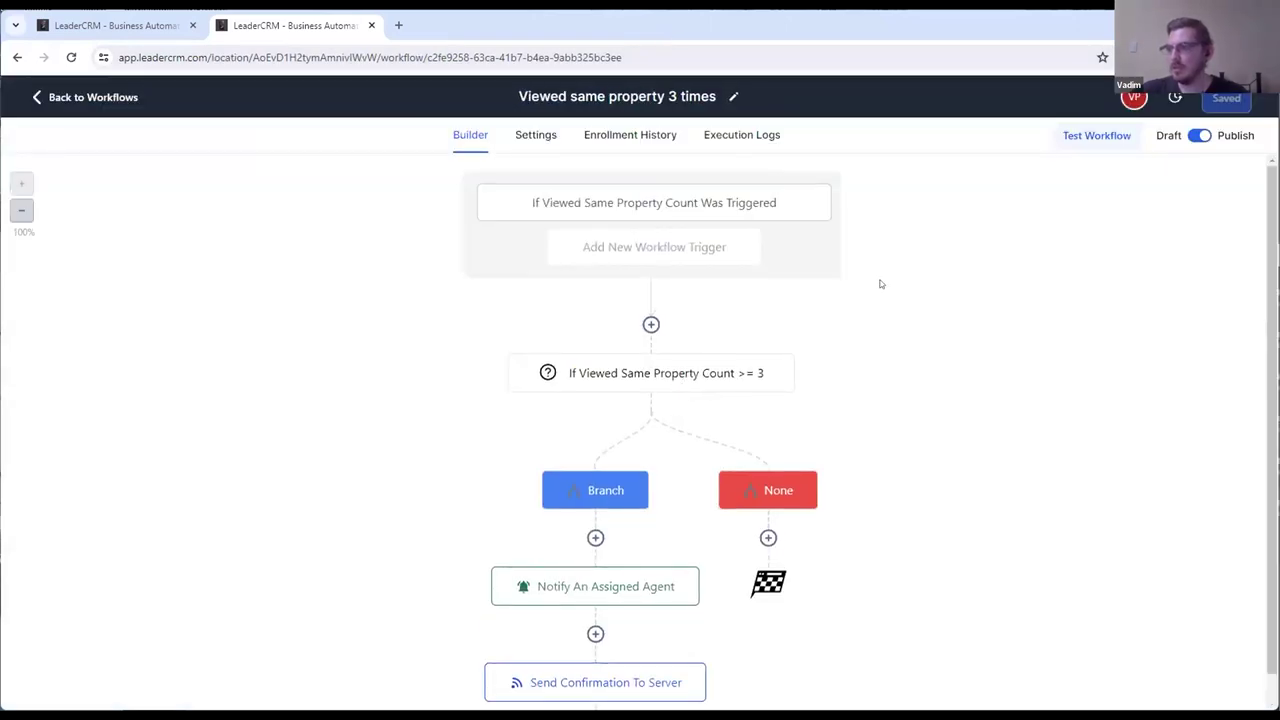
{"action": "left_click", "coordinate": [677, 377]}
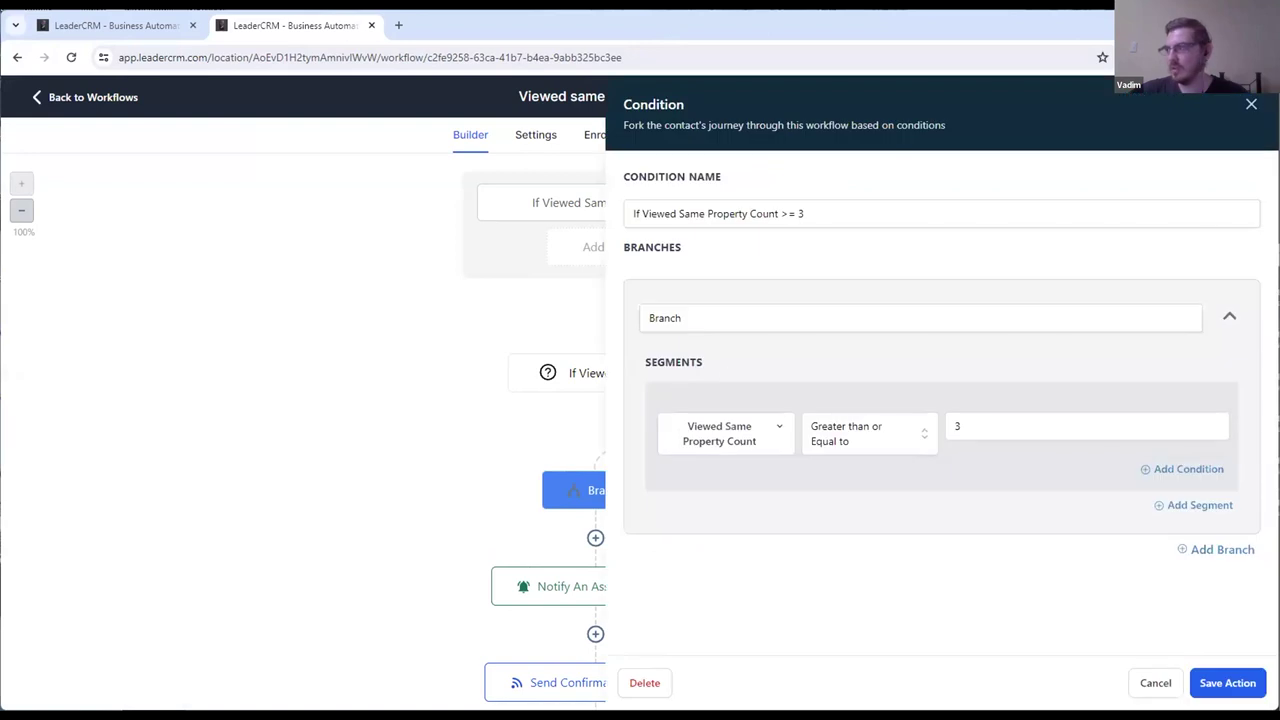
{"action": "left_click", "coordinate": [1251, 104]}
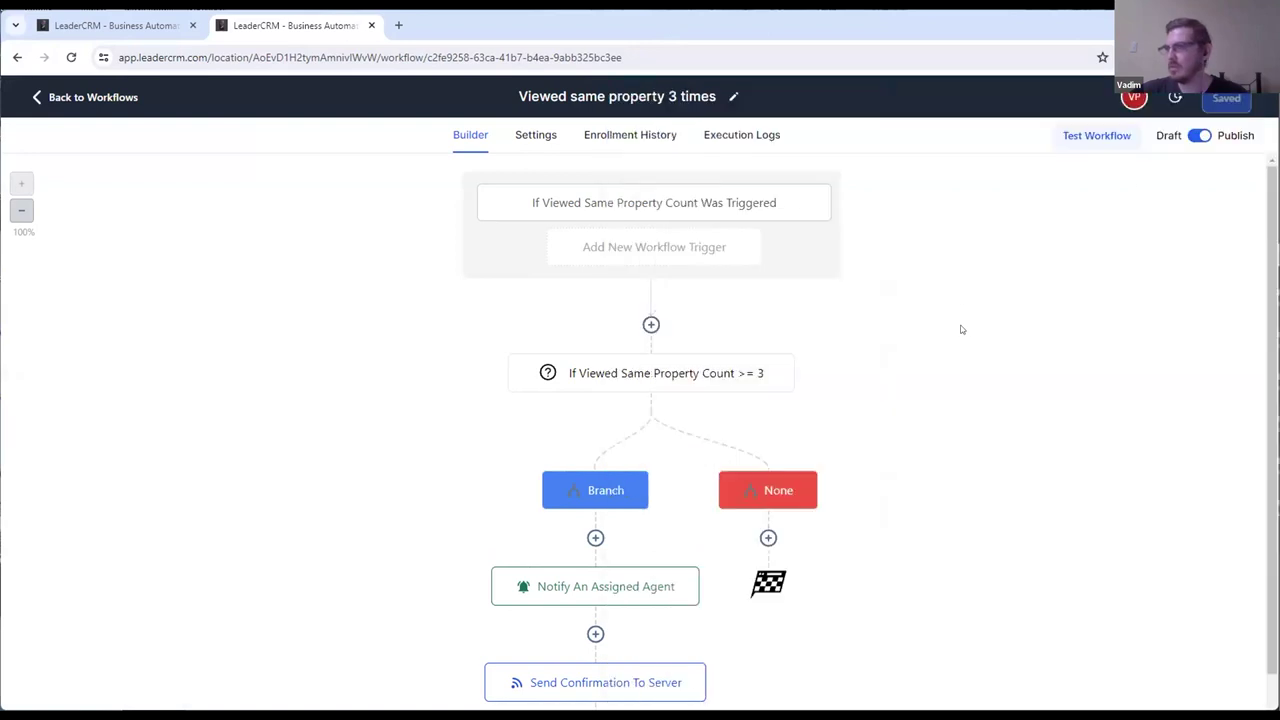
{"action": "left_click", "coordinate": [696, 380]}
{"action": "double_click", "coordinate": [1021, 418]}
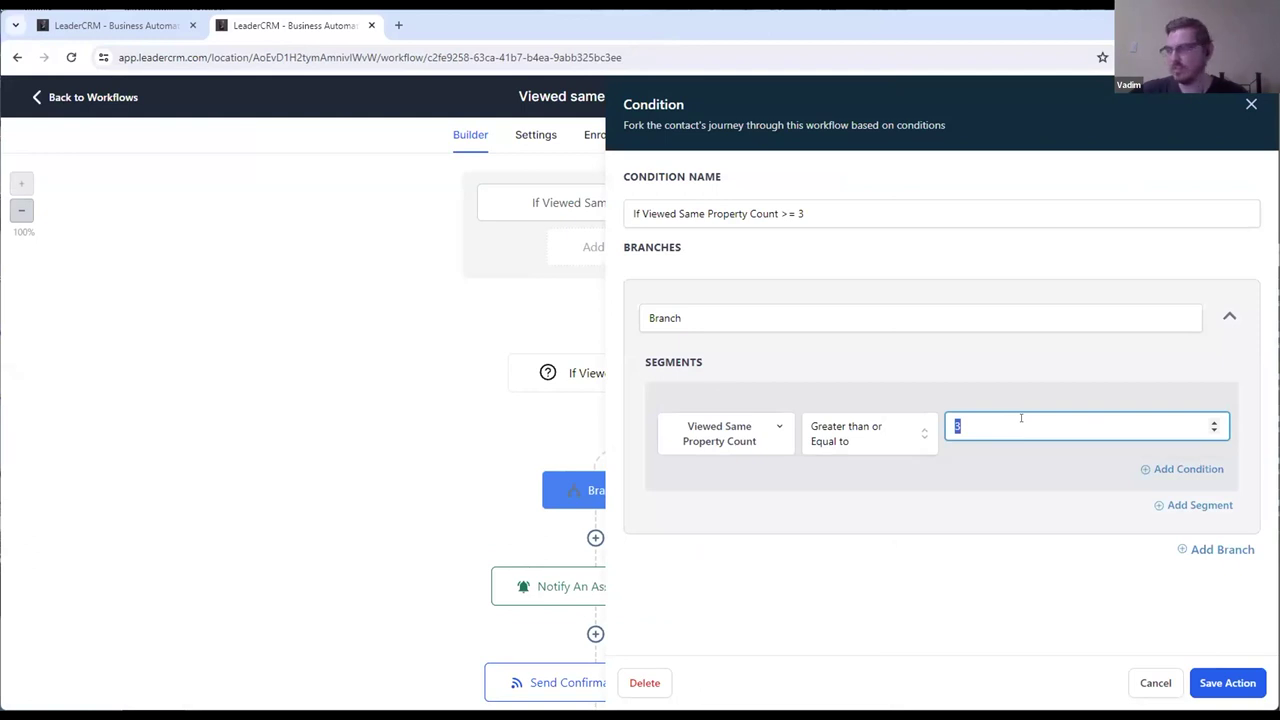
{"action": "left_click", "coordinate": [1251, 104]}
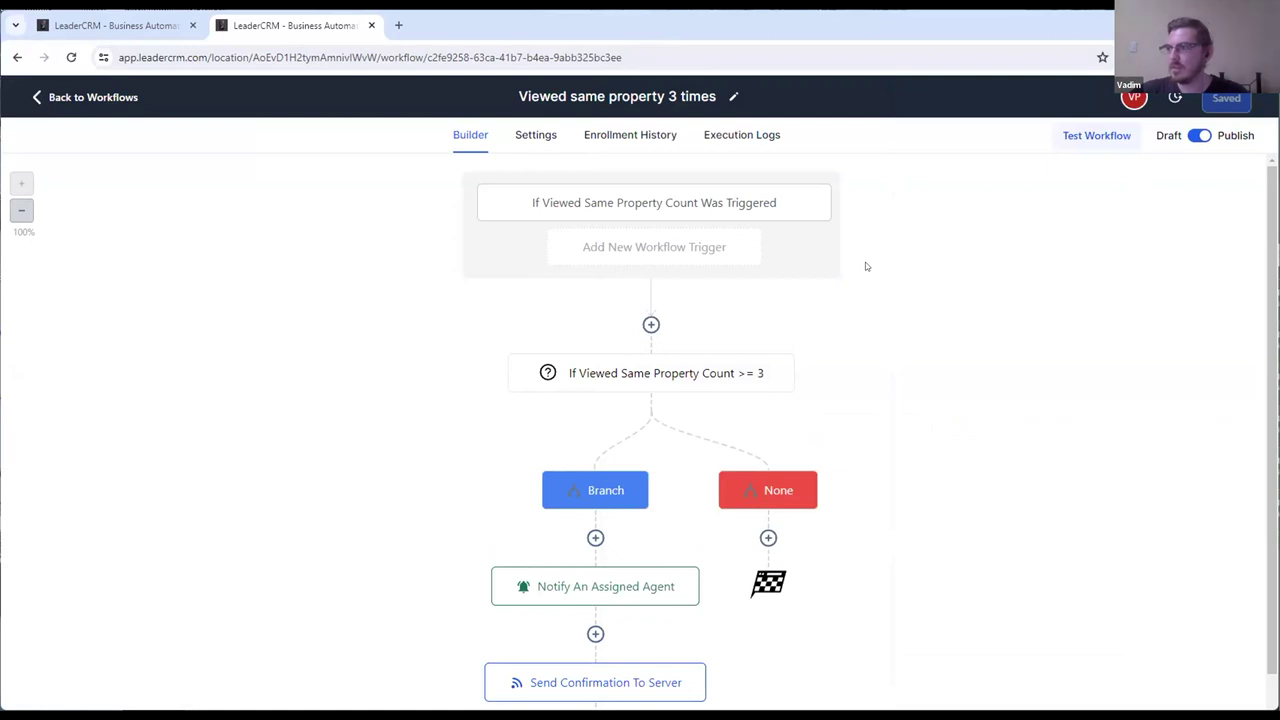
{"action": "left_click", "coordinate": [602, 205]}
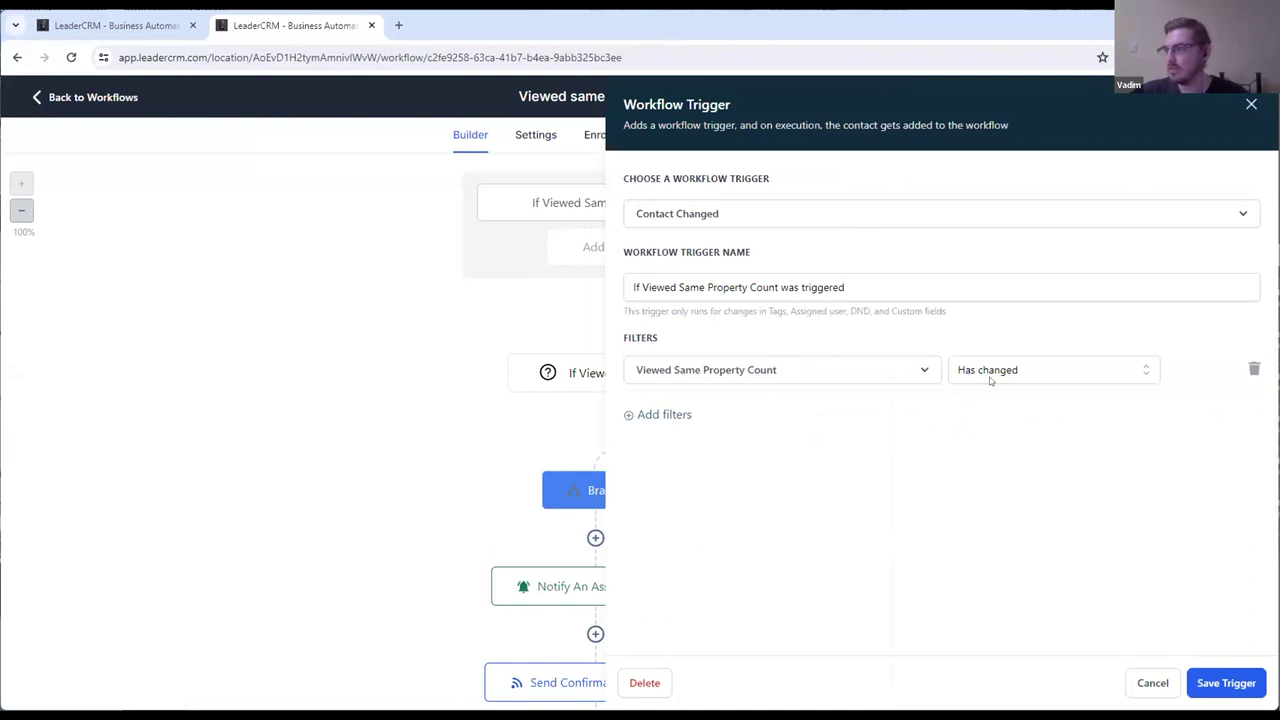
{"action": "left_click", "coordinate": [1251, 104]}
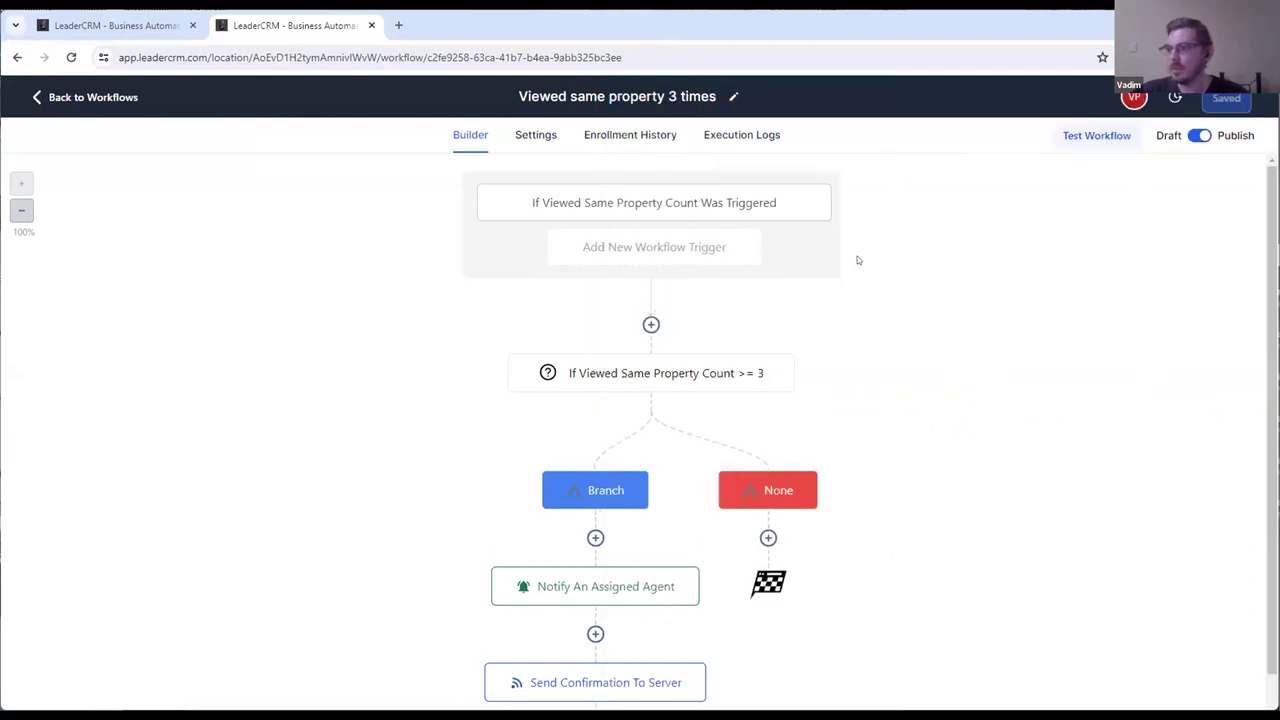
Step: Retype 3 as the condition threshold, then view the Notify An Assigned Agent step's settings
{"action": "scroll", "coordinate": [857, 256], "scroll_direction": "down", "scroll_amount": 1}
{"action": "mouse_move", "coordinate": [705, 292]}
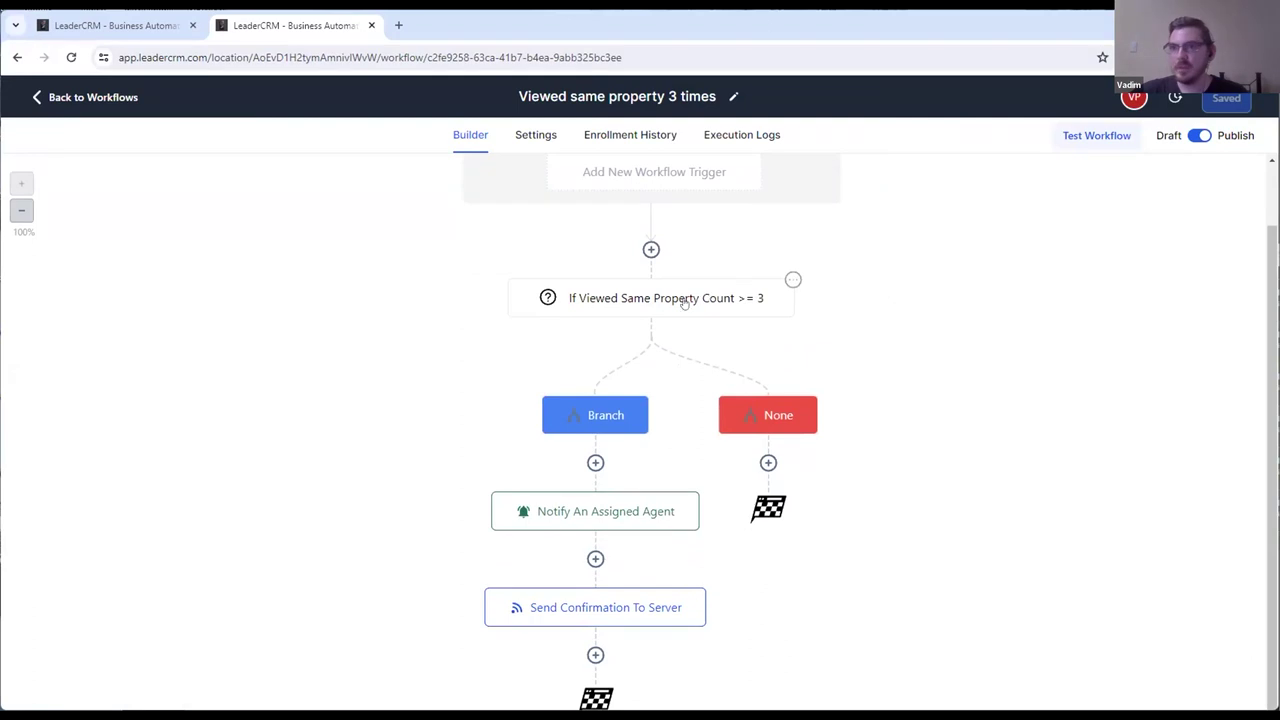
{"action": "left_click", "coordinate": [652, 297]}
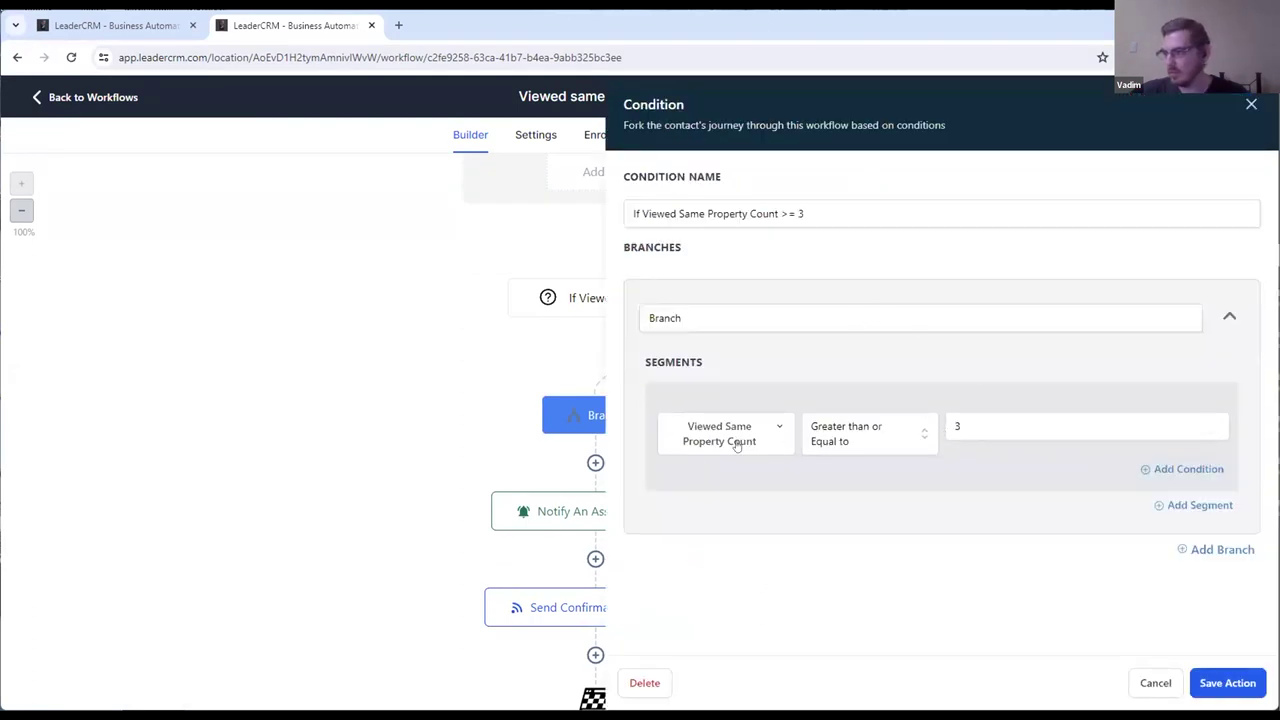
{"action": "left_click", "coordinate": [1018, 433]}
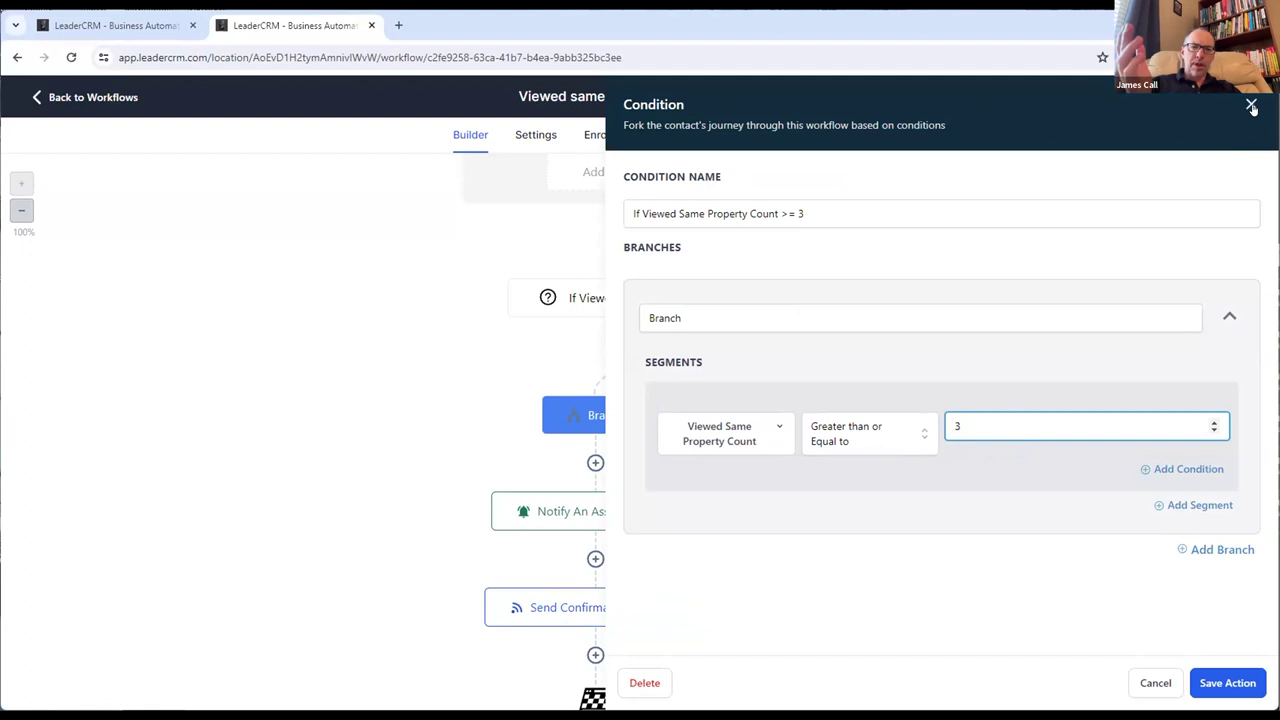
{"action": "double_click", "coordinate": [968, 426]}
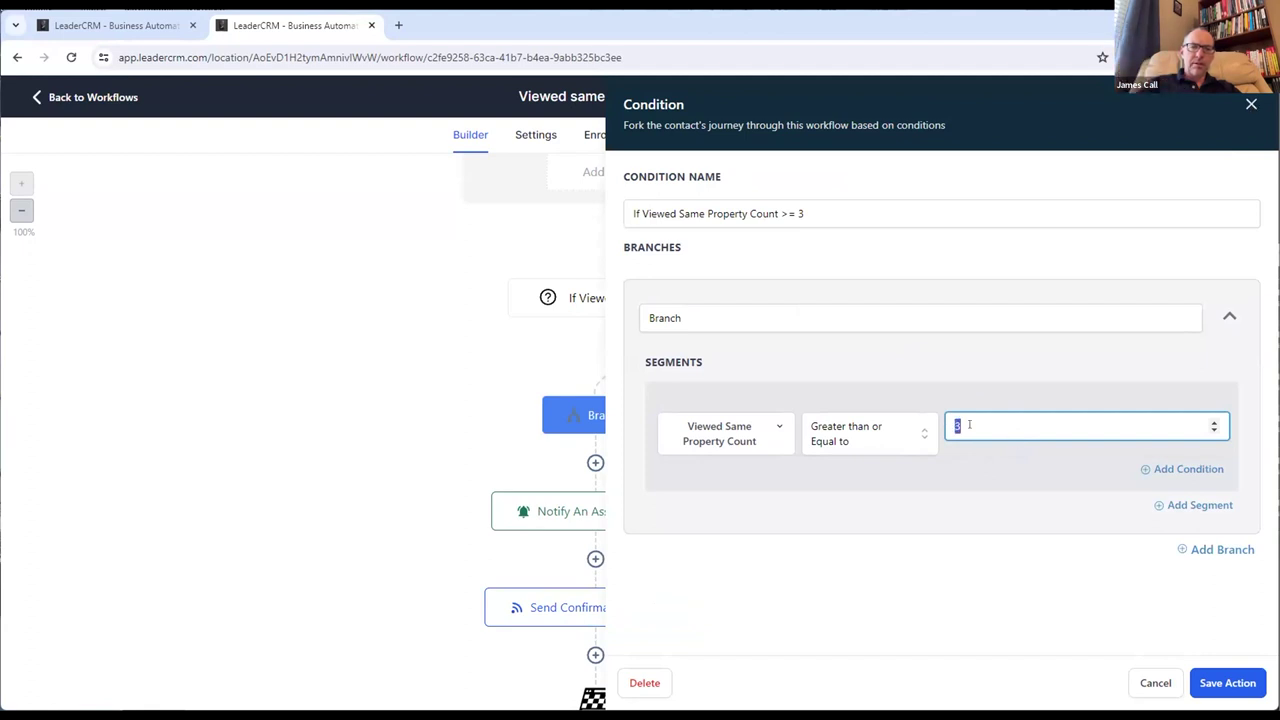
{"action": "type", "text": "3"}
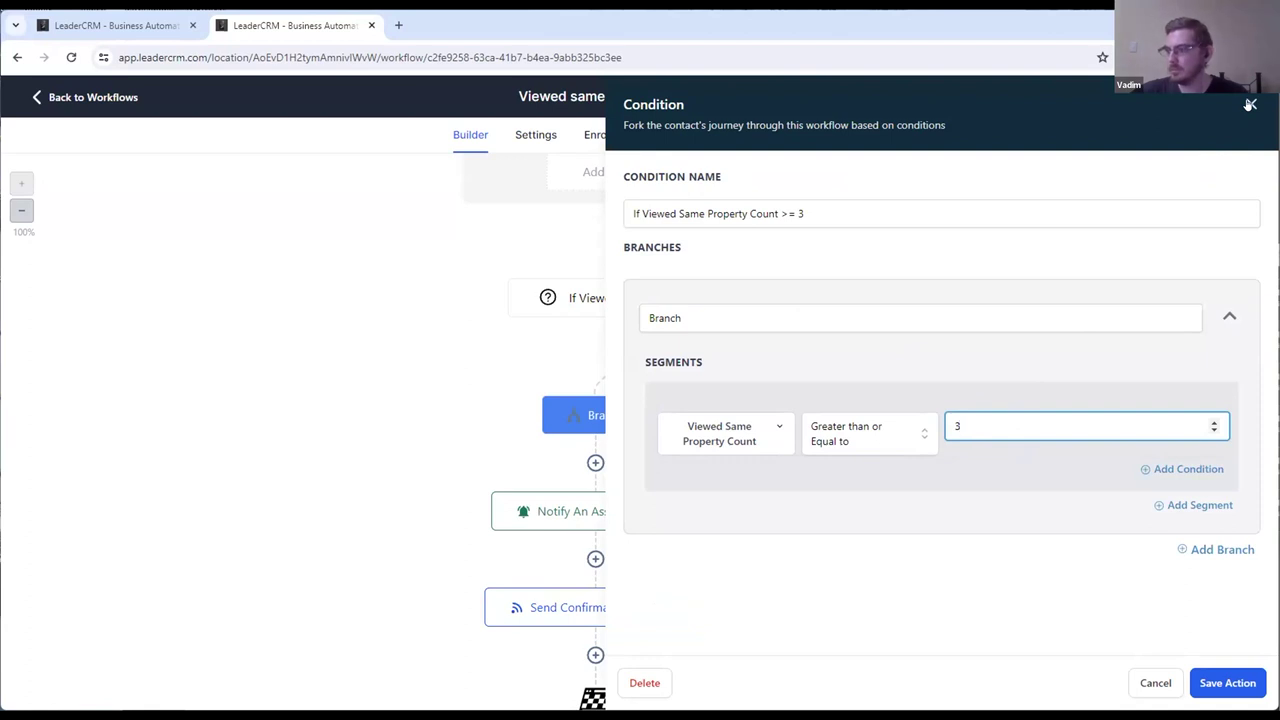
{"action": "left_click", "coordinate": [1250, 104]}
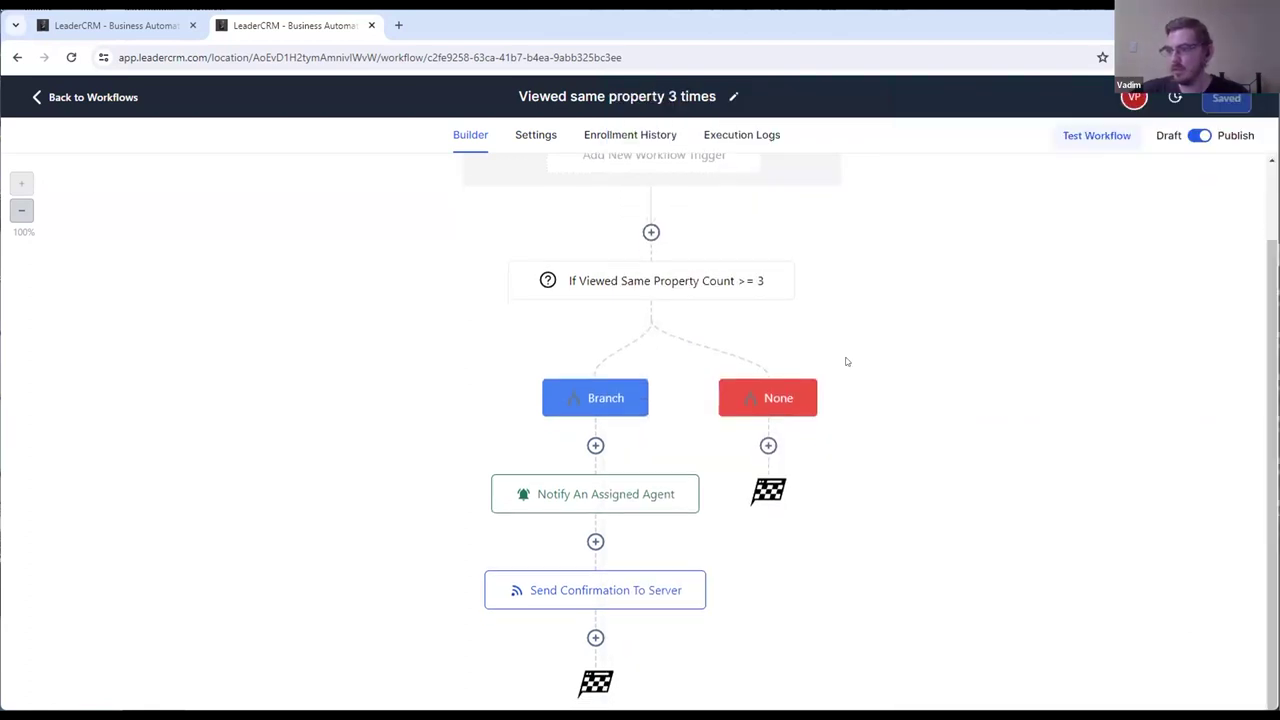
{"action": "left_click", "coordinate": [564, 458]}
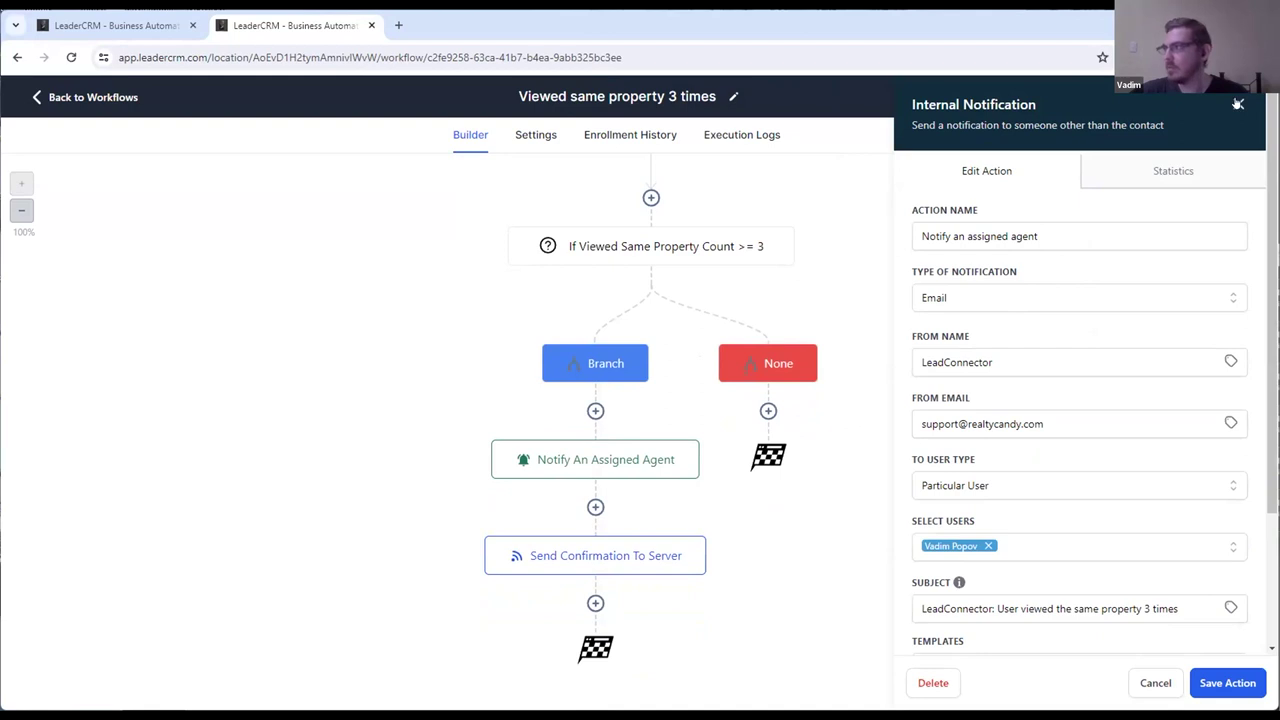
{"action": "left_click", "coordinate": [1238, 104]}
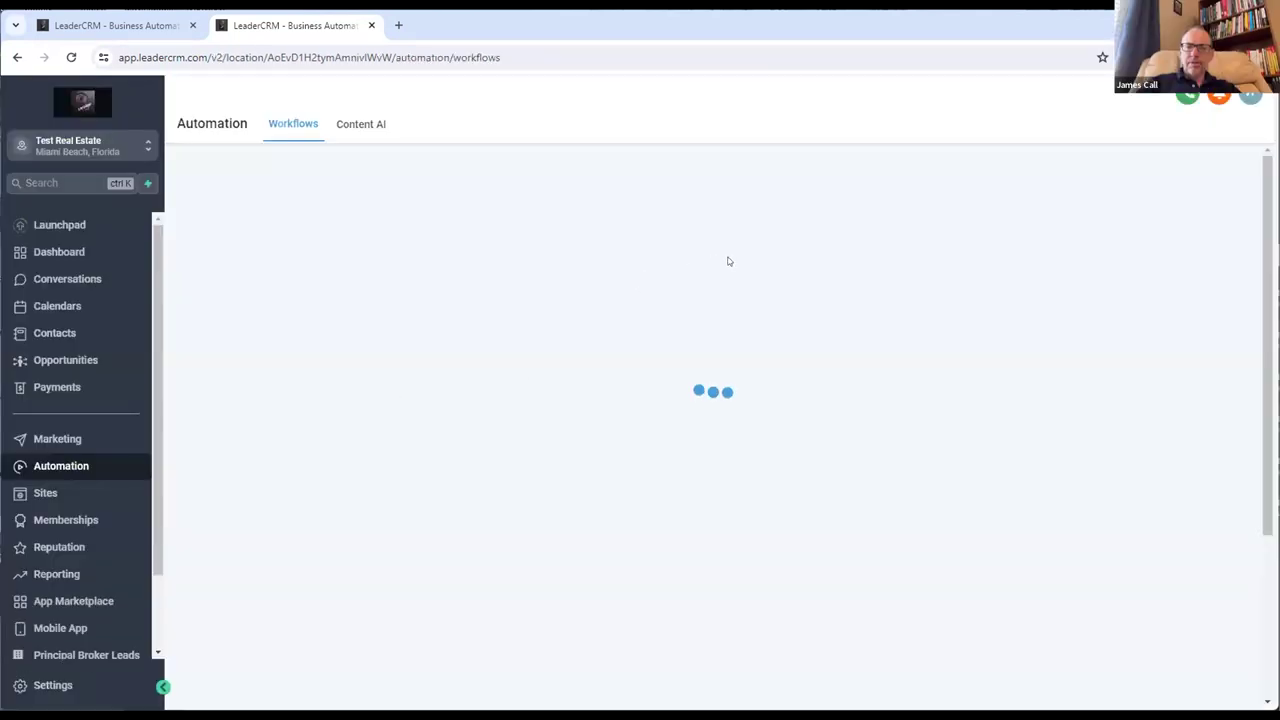
Step: From the Recent workflows, open 'Viewed 3 distinct properties' and inspect its trigger
{"action": "left_click", "coordinate": [852, 274]}
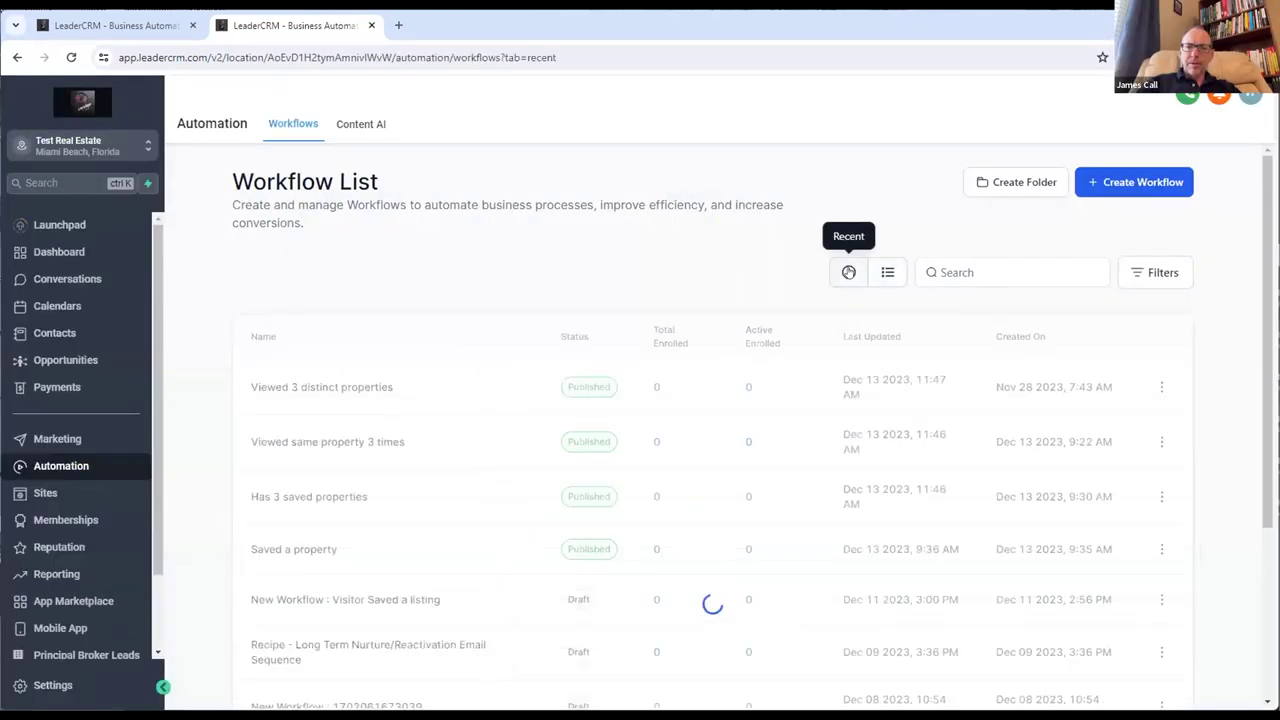
{"action": "left_click", "coordinate": [341, 388]}
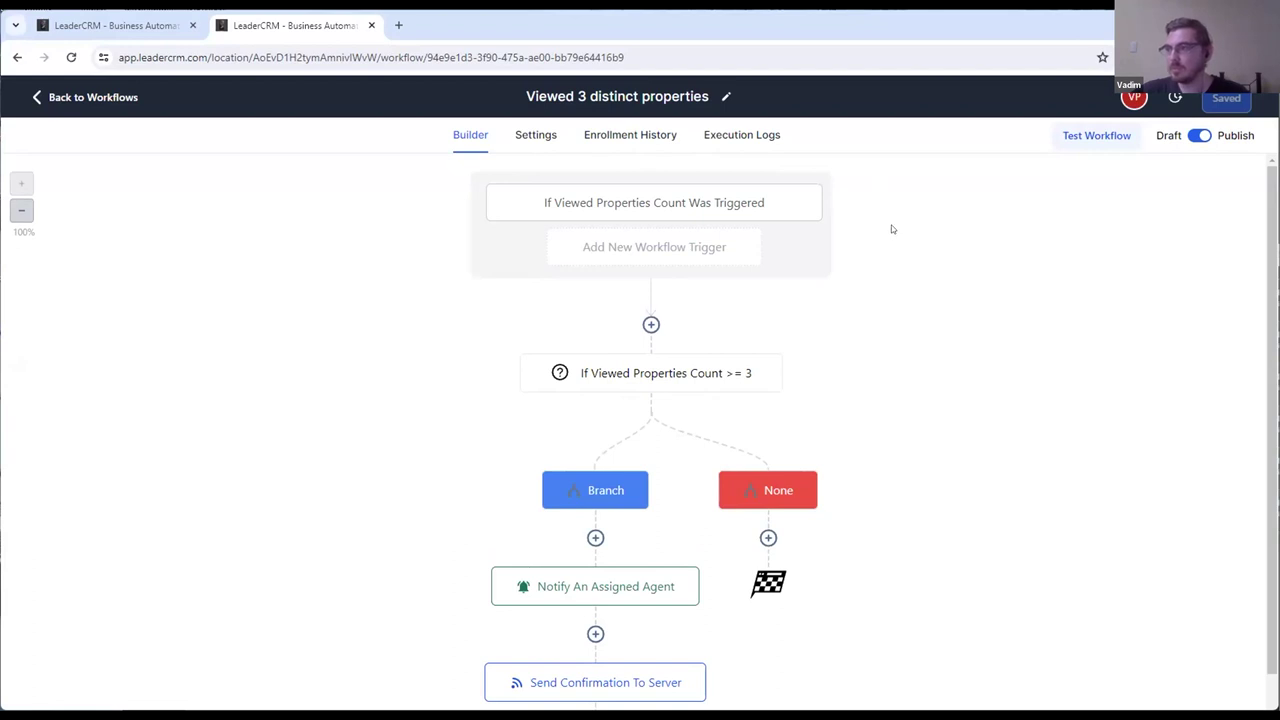
{"action": "left_click", "coordinate": [655, 204]}
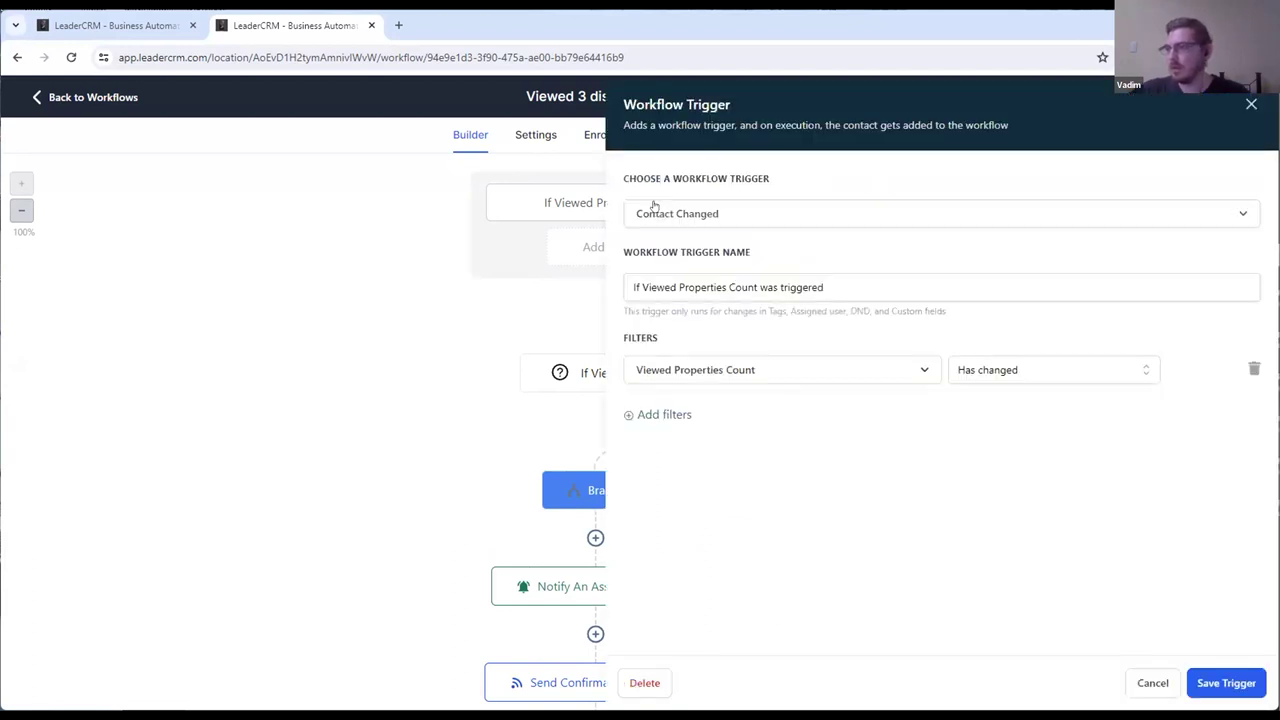
{"action": "left_click", "coordinate": [1248, 105]}
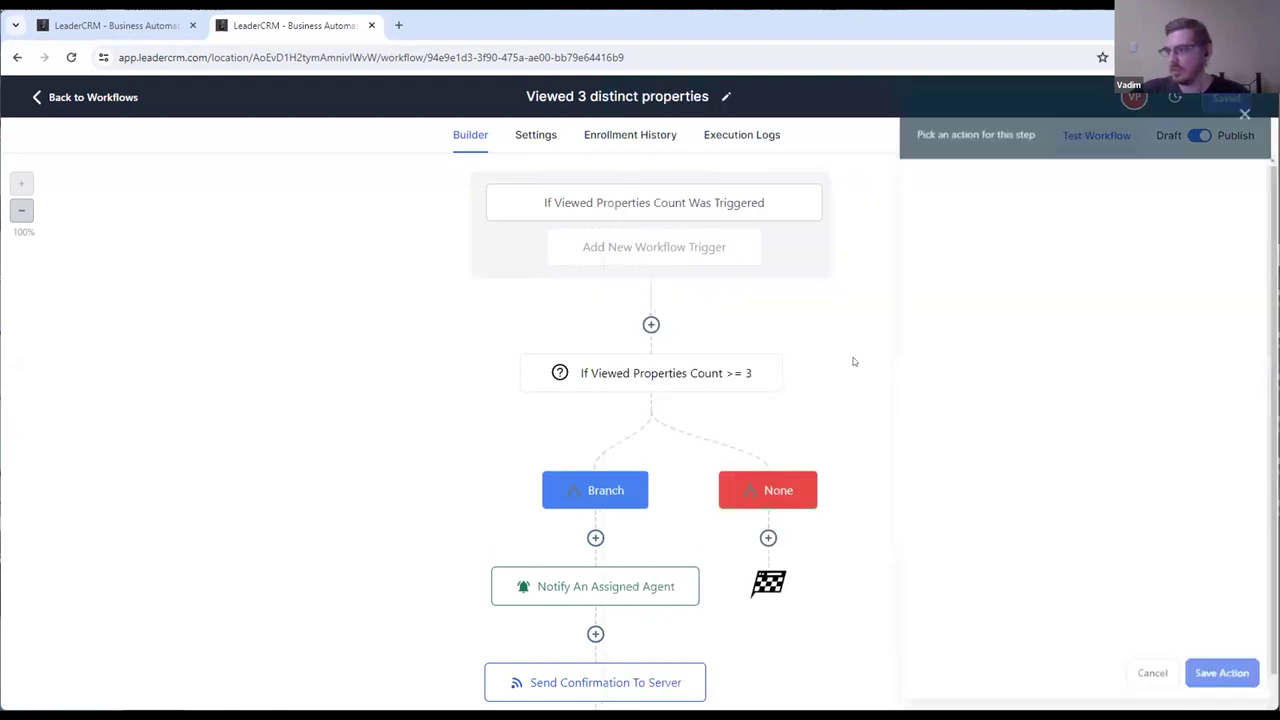
Step: Open the Viewed Properties Count >= 3 condition settings, checking the threshold value 3
{"action": "left_click", "coordinate": [701, 377]}
{"action": "double_click", "coordinate": [992, 427]}
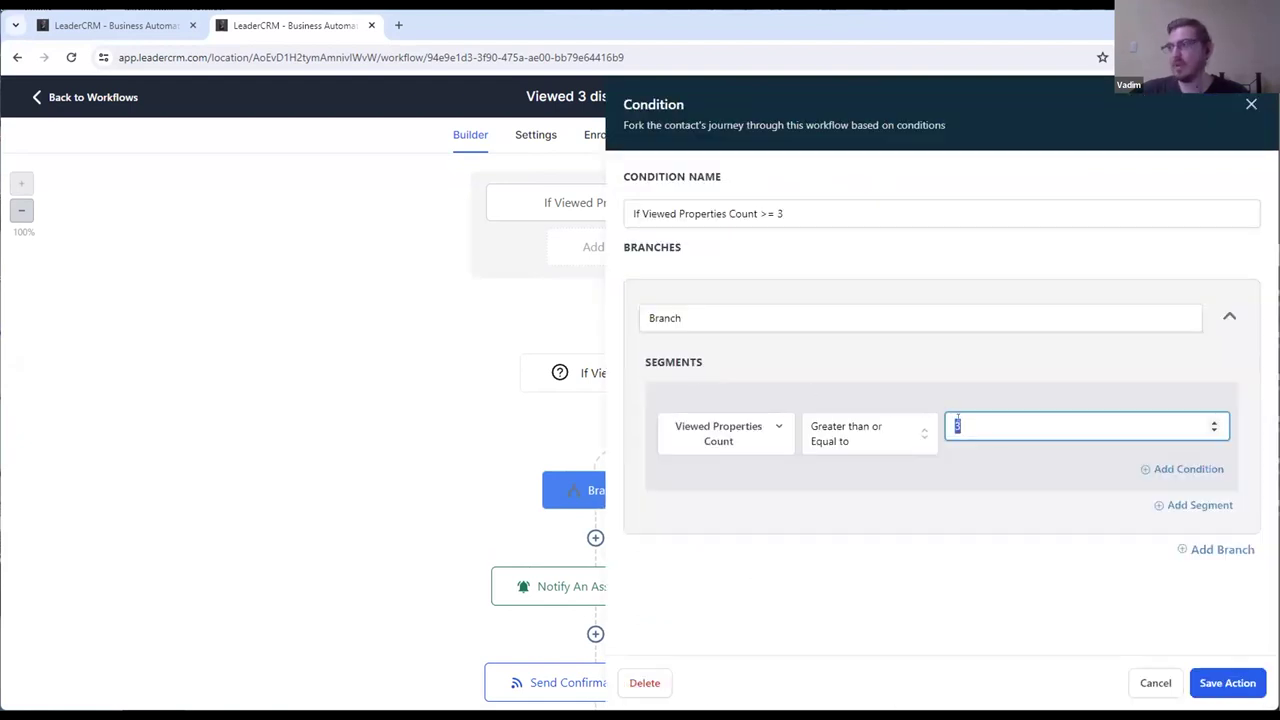
{"action": "left_click", "coordinate": [1248, 105]}
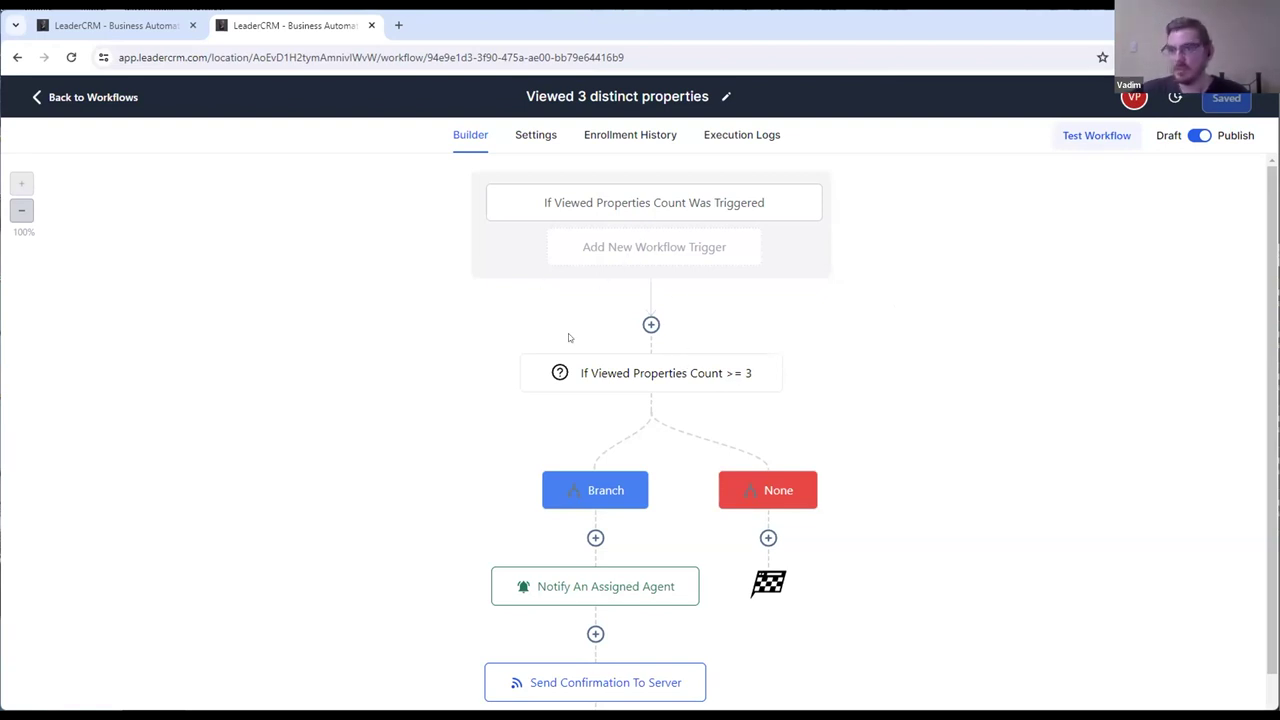
{"action": "scroll", "coordinate": [829, 325], "scroll_direction": "down", "scroll_amount": 2}
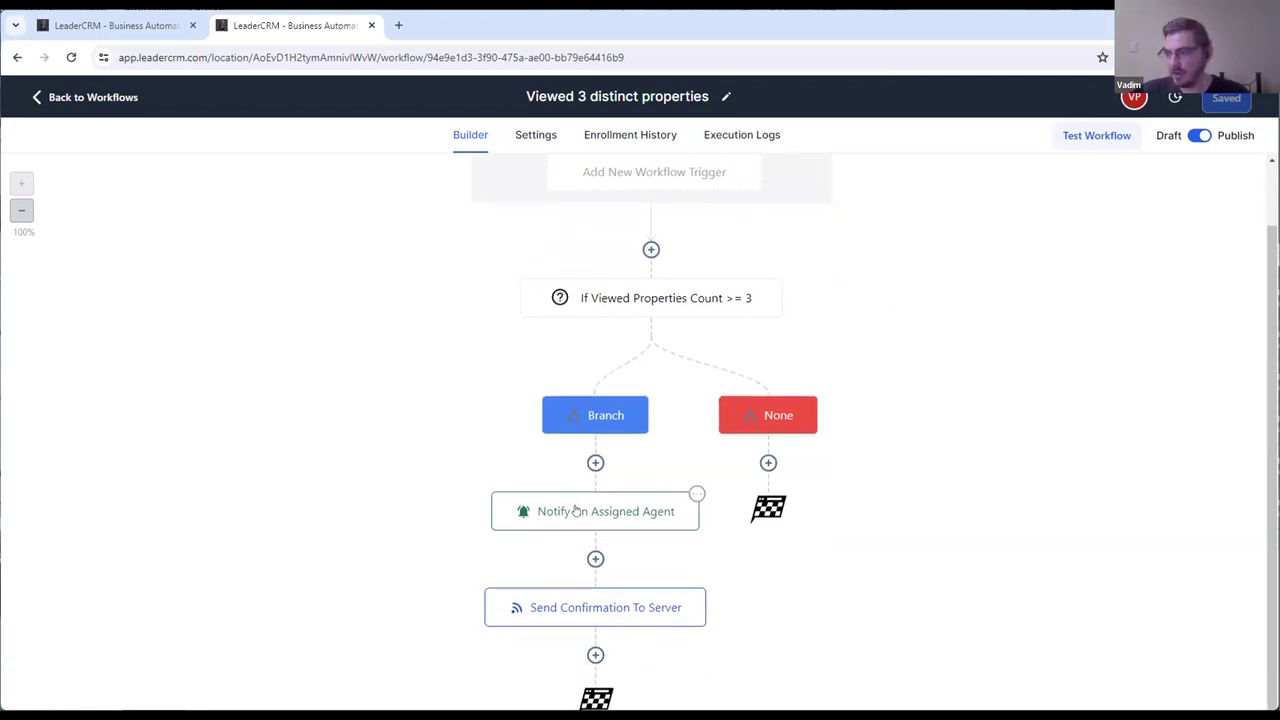
{"action": "scroll", "coordinate": [1008, 345], "scroll_direction": "up", "scroll_amount": 2}
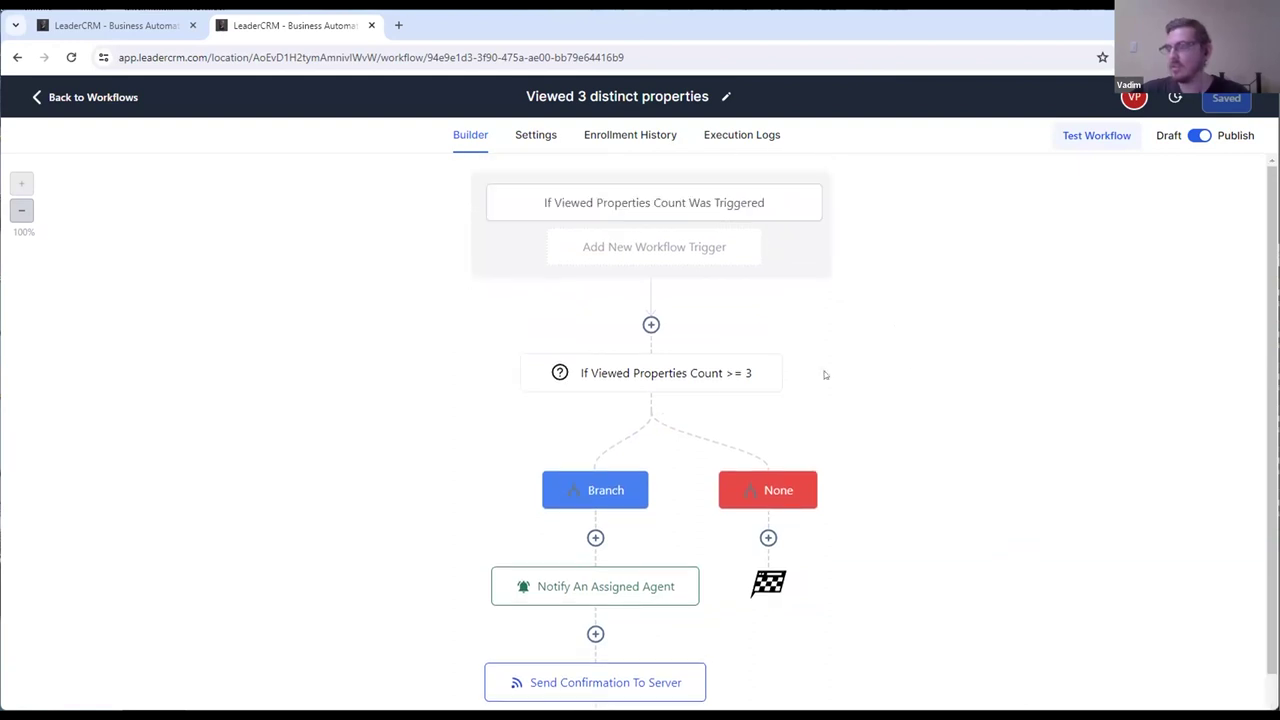
{"action": "left_click", "coordinate": [712, 382]}
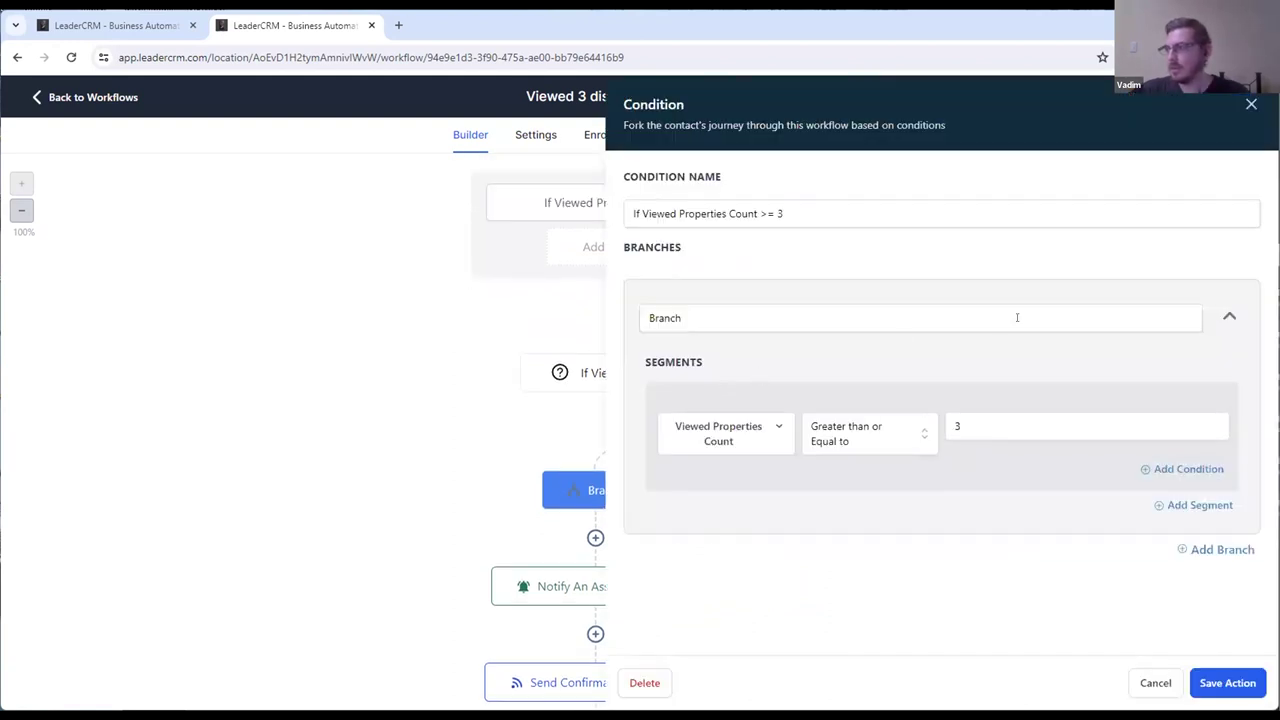
Step: Replace the Viewed Properties Count threshold 3 with 10 and close the condition panel
{"action": "left_click", "coordinate": [1008, 427]}
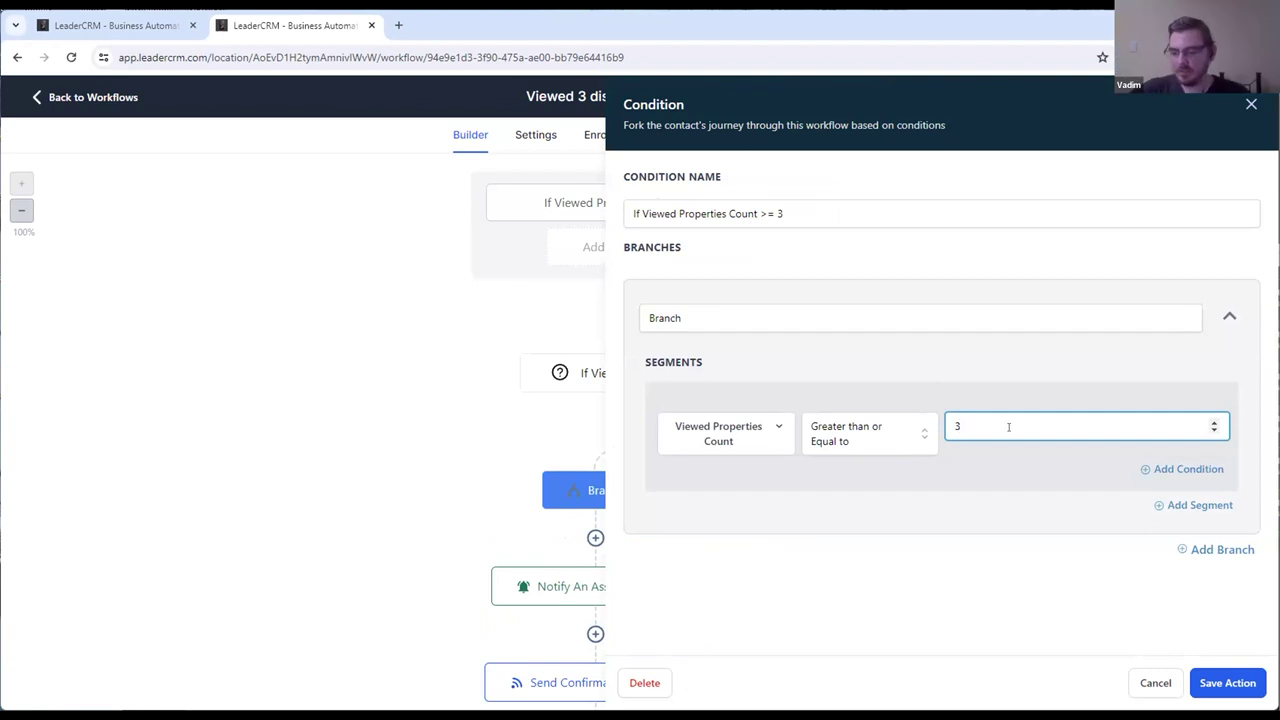
{"action": "key", "text": "BackSpace"}
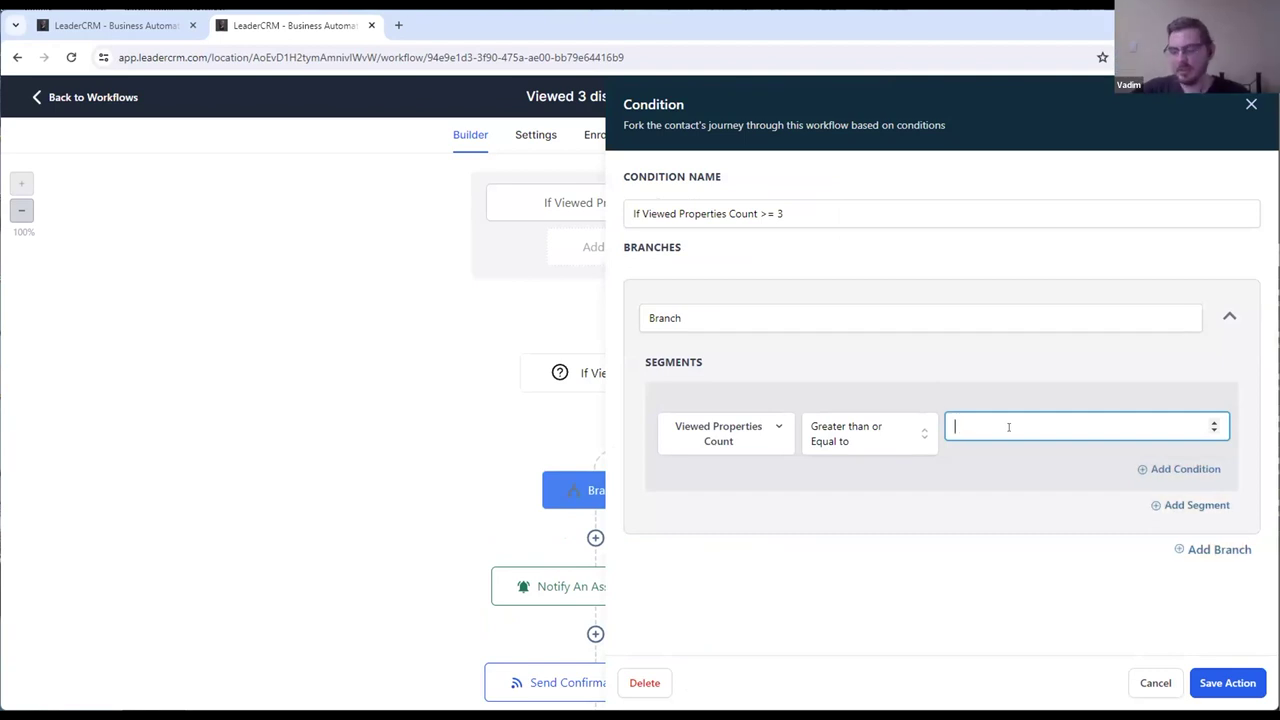
{"action": "type", "text": "10"}
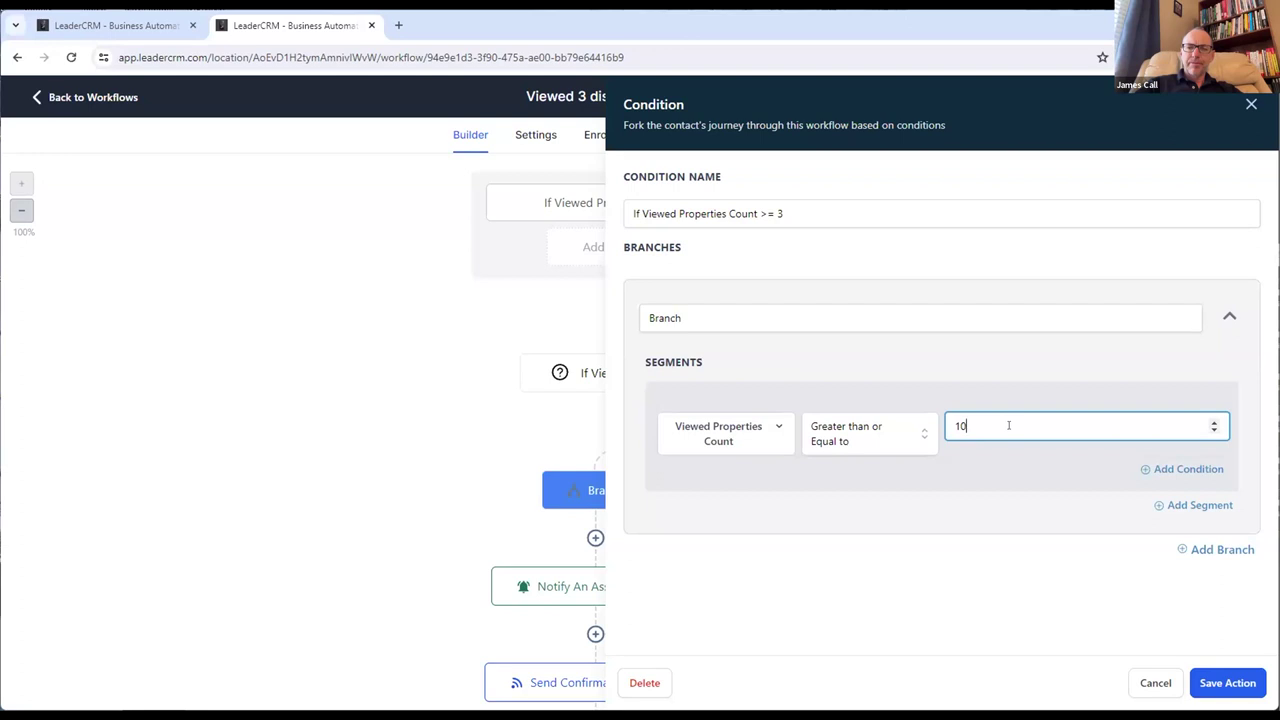
{"action": "double_click", "coordinate": [963, 425]}
{"action": "left_click", "coordinate": [1002, 427]}
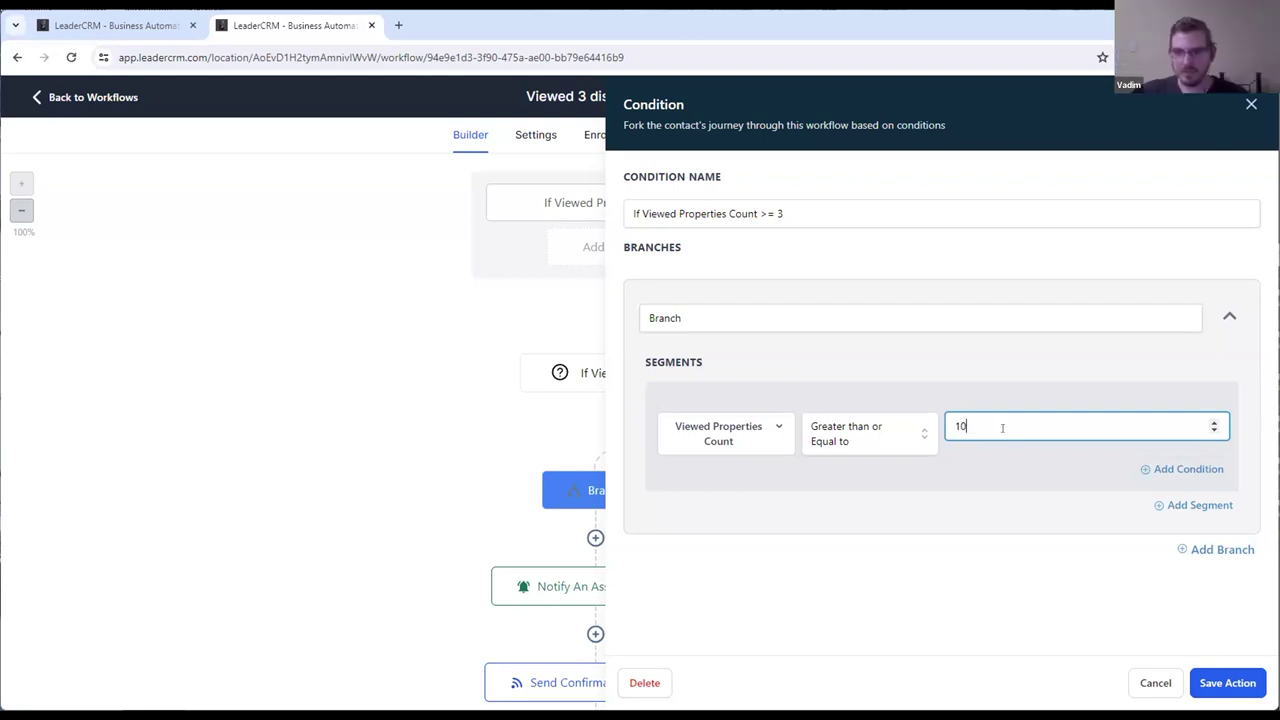
{"action": "left_click", "coordinate": [1252, 104]}
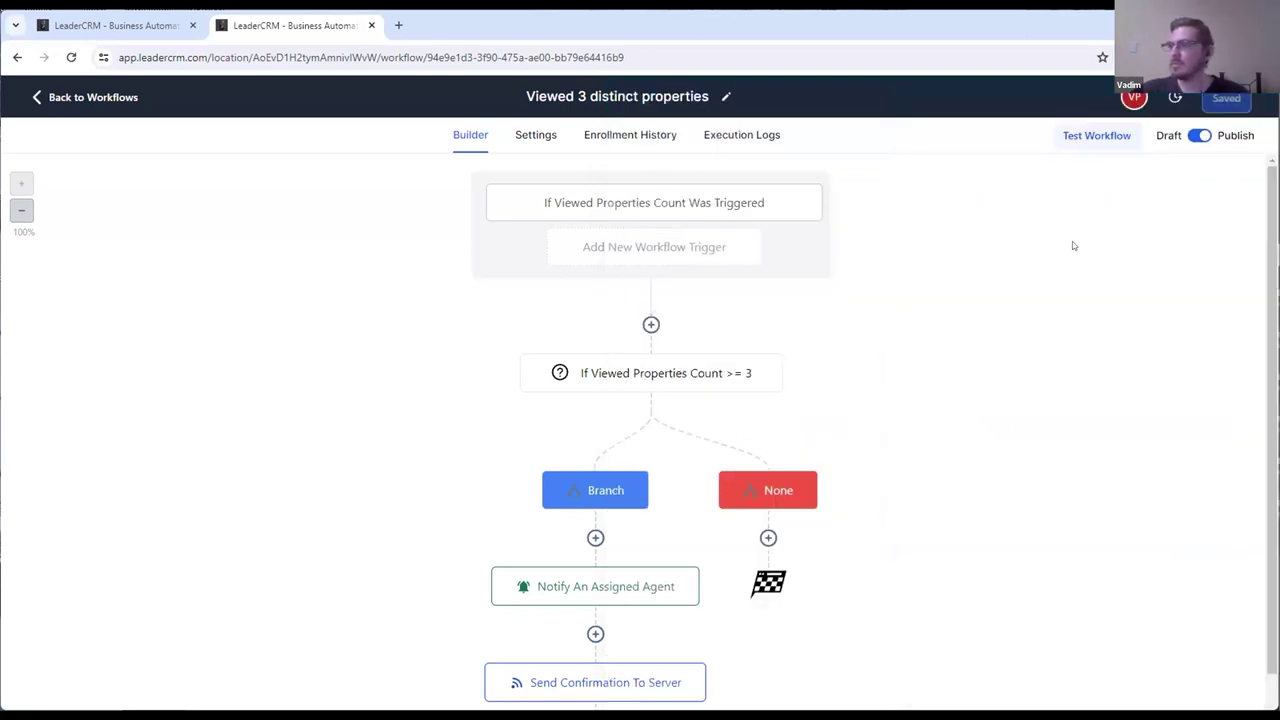
Step: Return to the workflow list sorted by most recently updated
{"action": "left_click", "coordinate": [74, 100]}
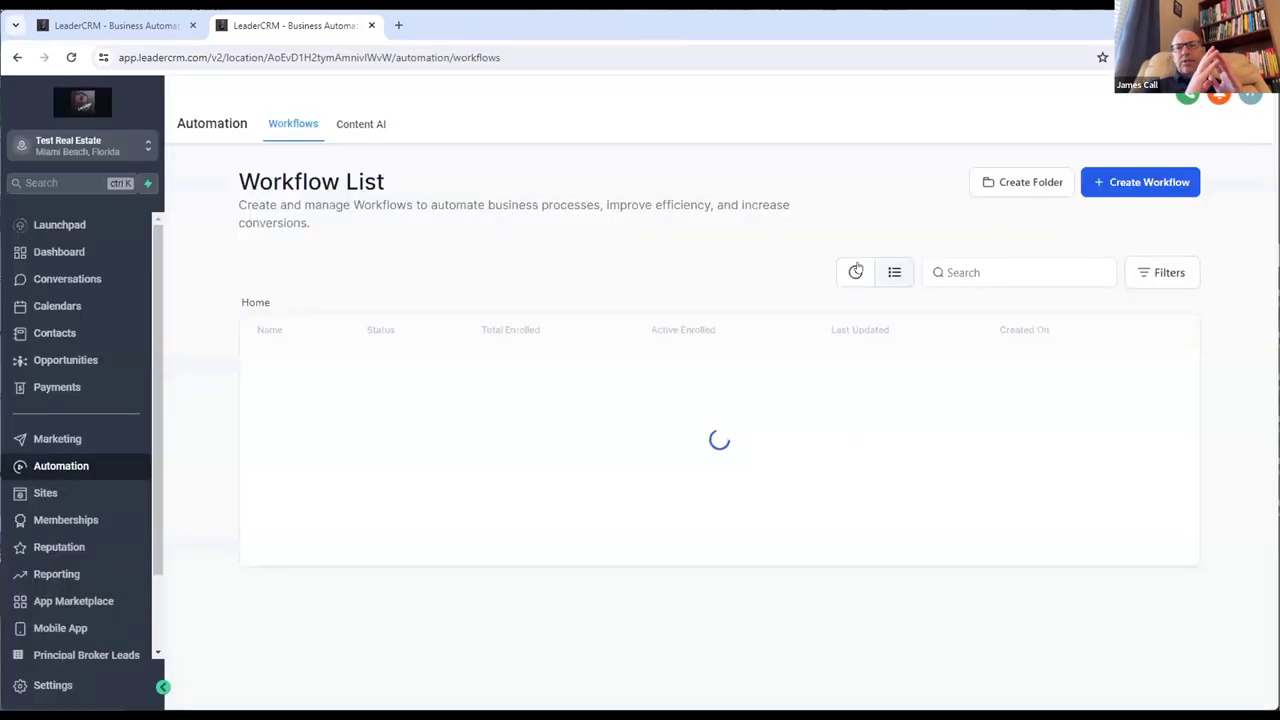
{"action": "left_click", "coordinate": [846, 272]}
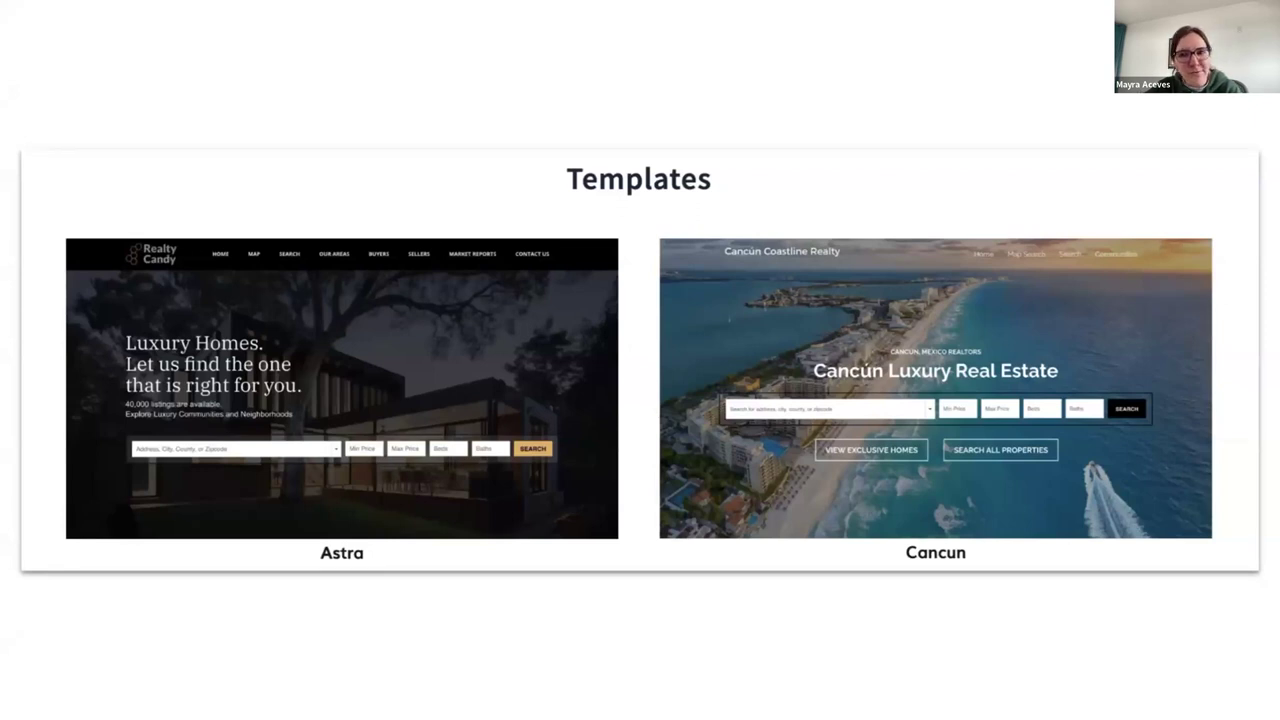
Step: Advance to the Live Demo slide, end the slideshow, and switch to the IDXAddons dashboard
{"action": "key", "text": "Right"}
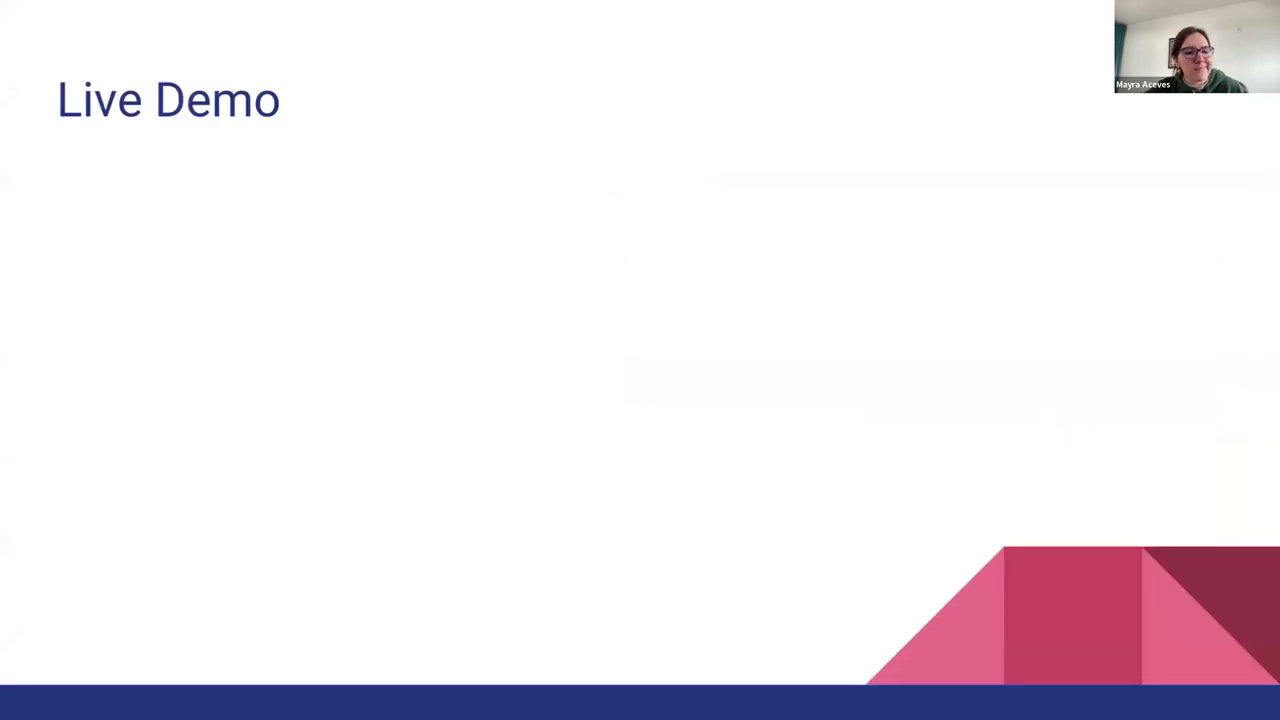
{"action": "key", "text": "Escape"}
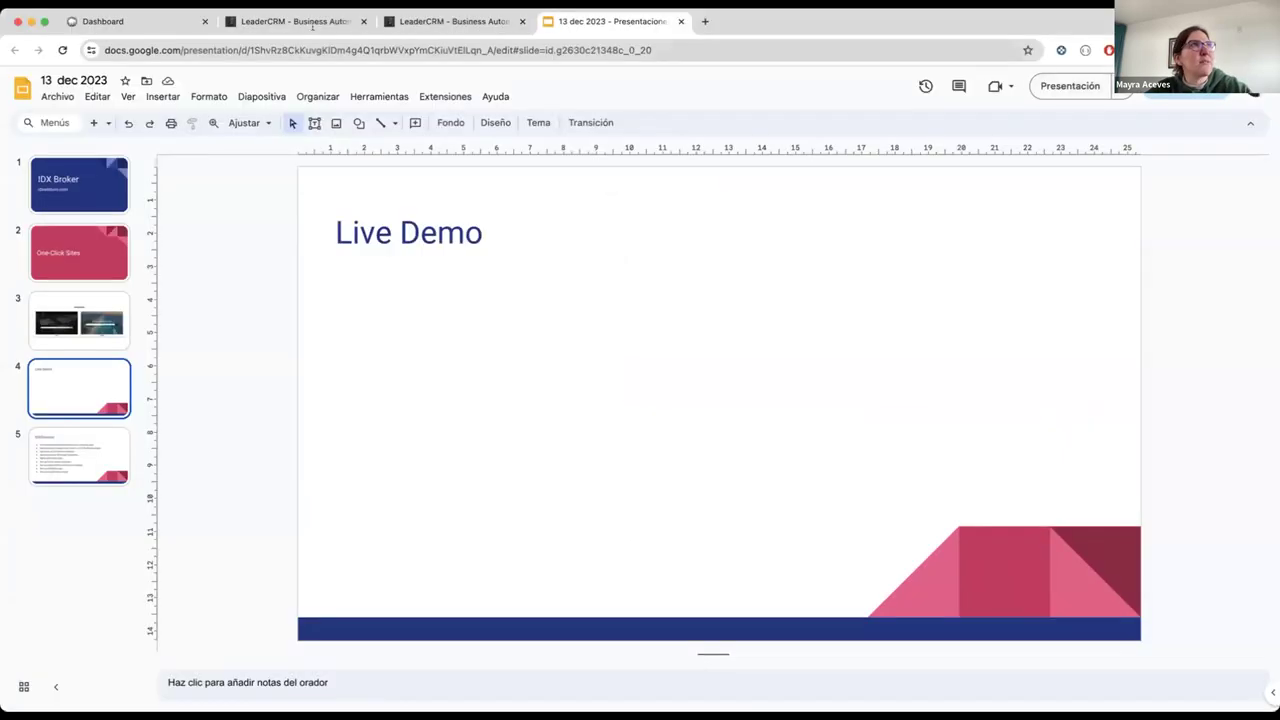
{"action": "left_click", "coordinate": [145, 29]}
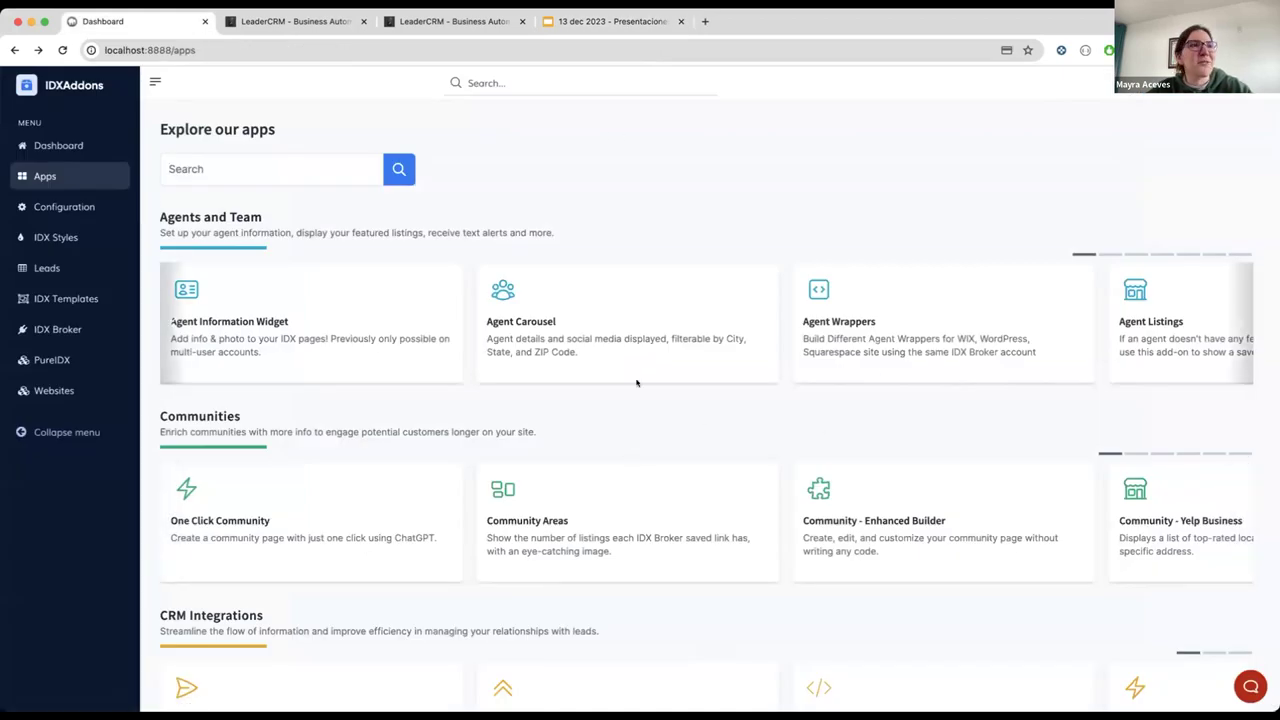
Step: Search apps for 'clic' and open the LeadConnector One-Click website app
{"action": "scroll", "coordinate": [436, 463], "scroll_direction": "down", "scroll_amount": 1}
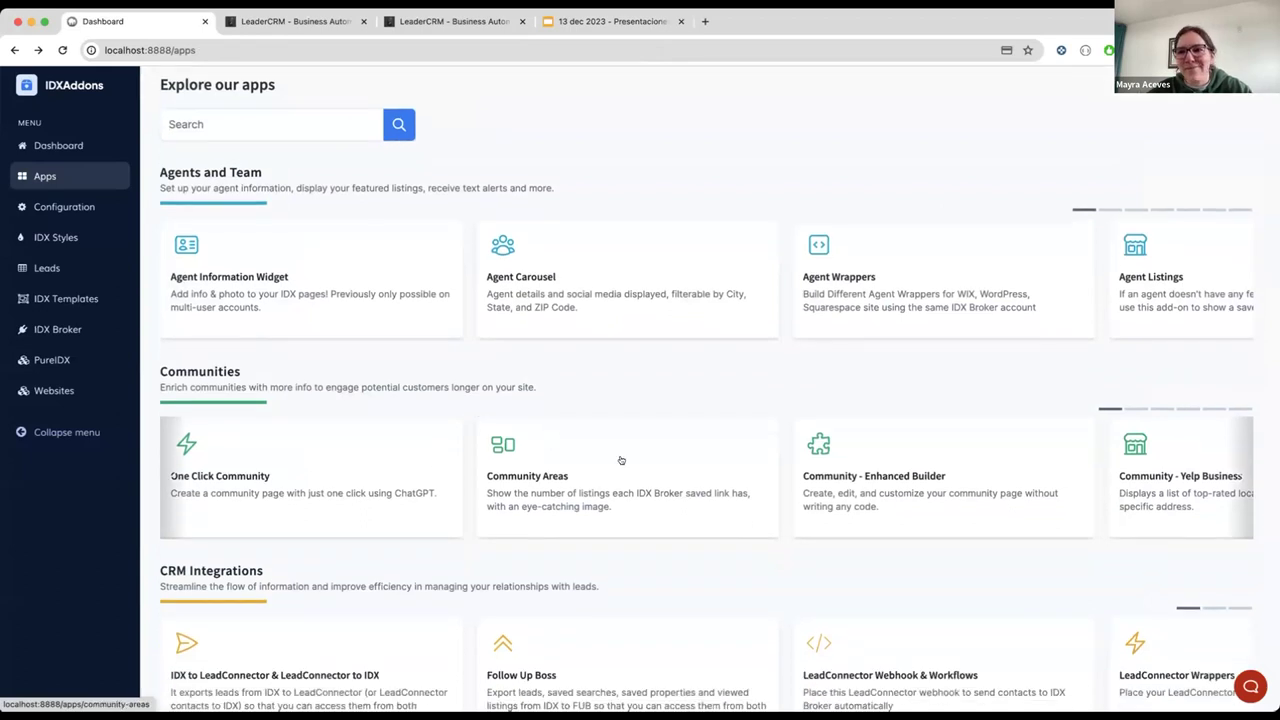
{"action": "scroll", "coordinate": [343, 491], "scroll_direction": "down", "scroll_amount": 2}
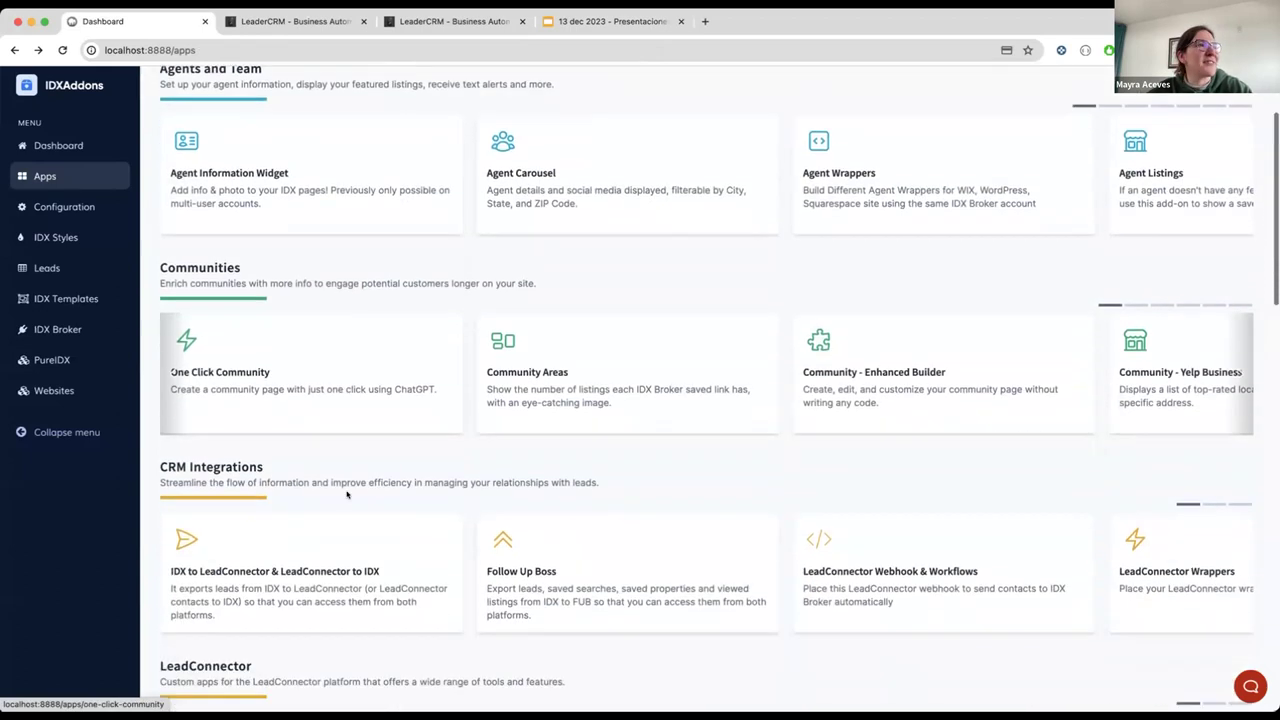
{"action": "scroll", "coordinate": [303, 183], "scroll_direction": "up", "scroll_amount": 3}
{"action": "type", "text": "clic"}
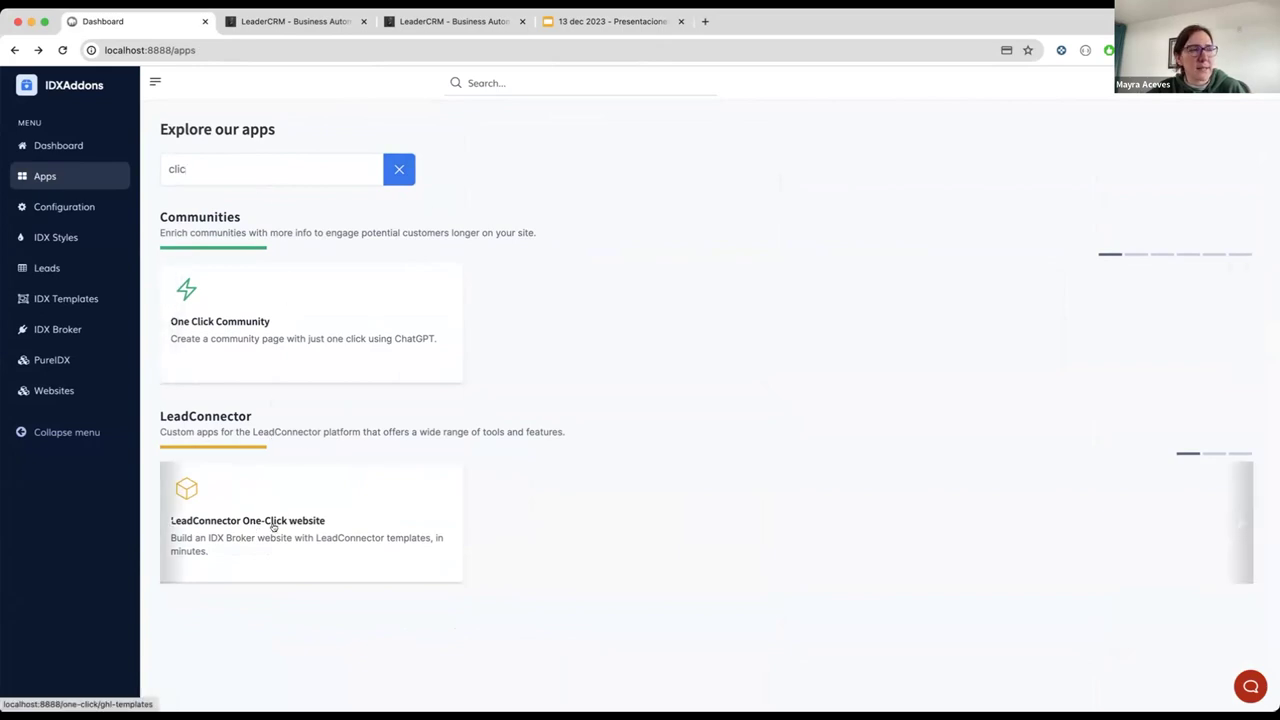
{"action": "left_click", "coordinate": [318, 520]}
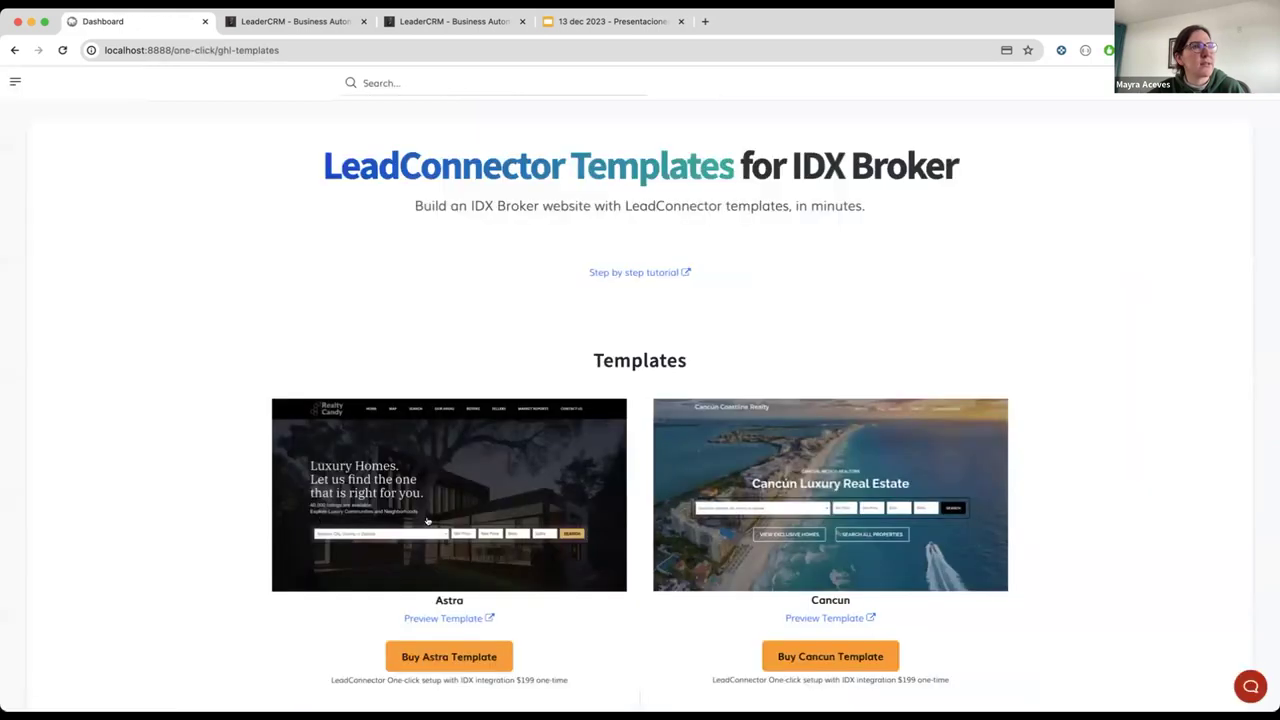
Step: Scroll to the templates and buy the Astra template
{"action": "scroll", "coordinate": [618, 585], "scroll_direction": "down", "scroll_amount": 1}
{"action": "scroll", "coordinate": [618, 585], "scroll_direction": "down", "scroll_amount": 1}
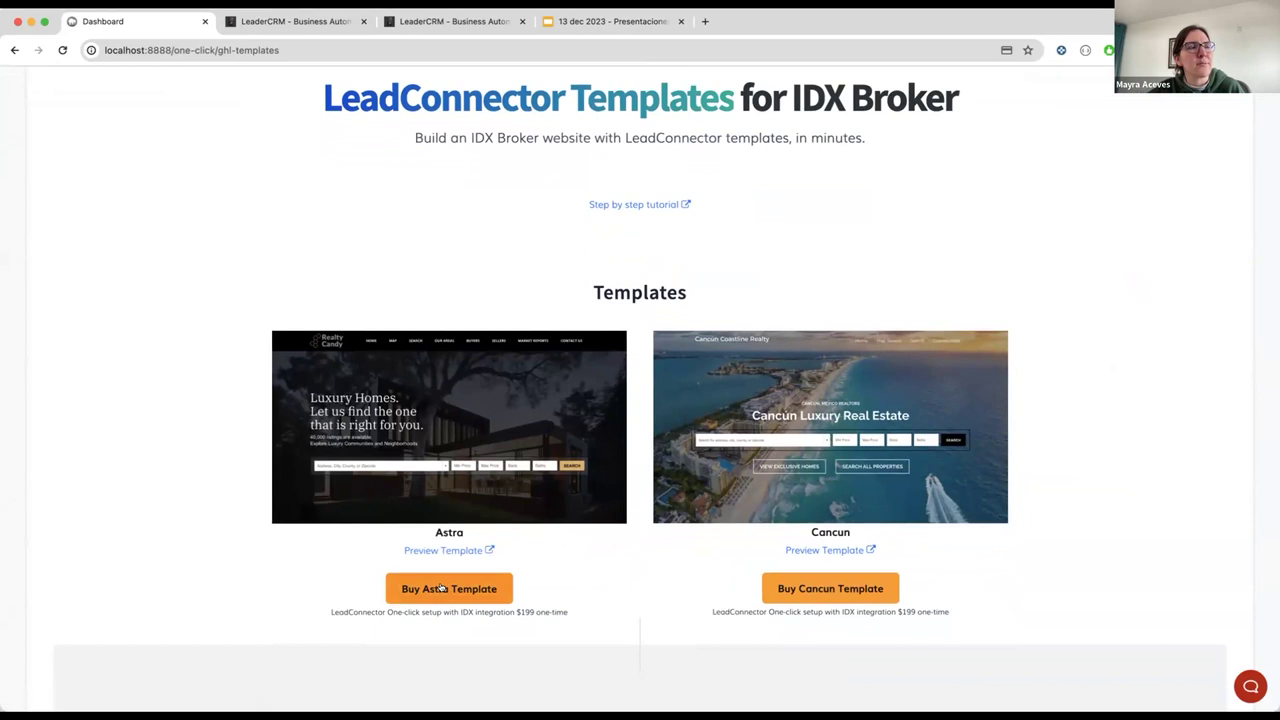
{"action": "left_click", "coordinate": [441, 588]}
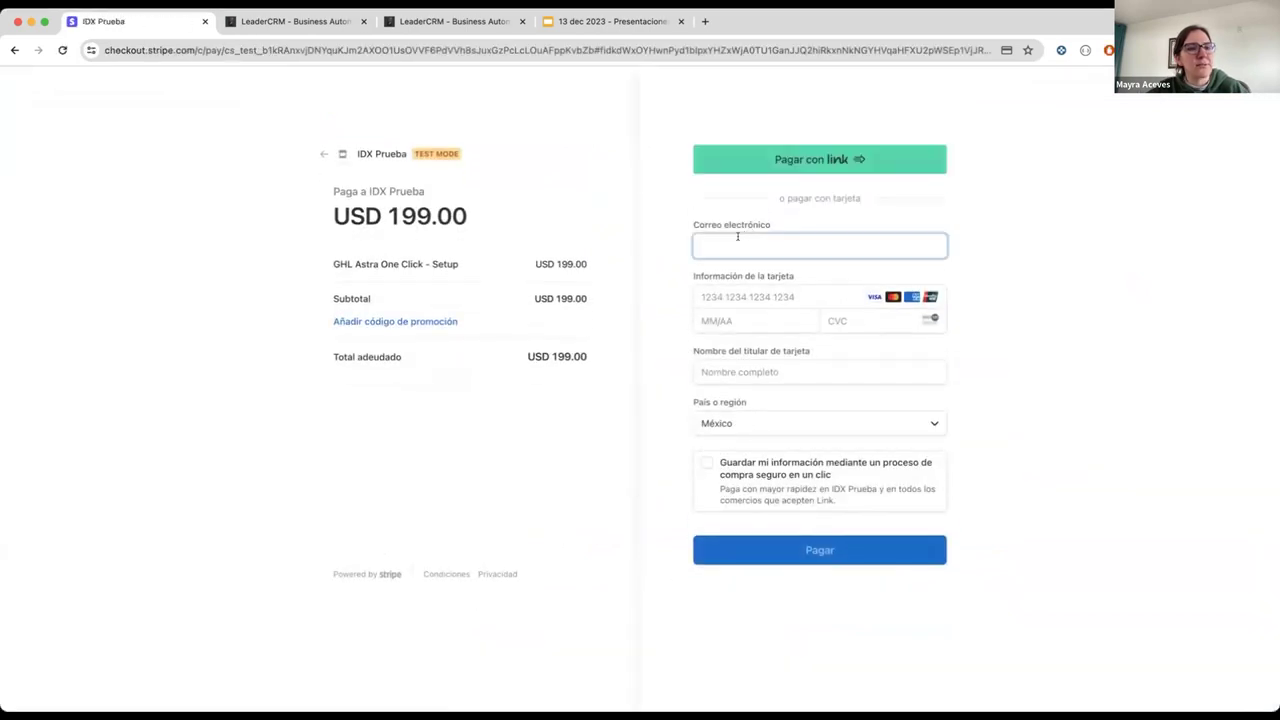
Step: Fill the USD 199.00 checkout with test e-mail, card, expiry, CVC and cardholder name, then pay
{"action": "type", "text": "email"}
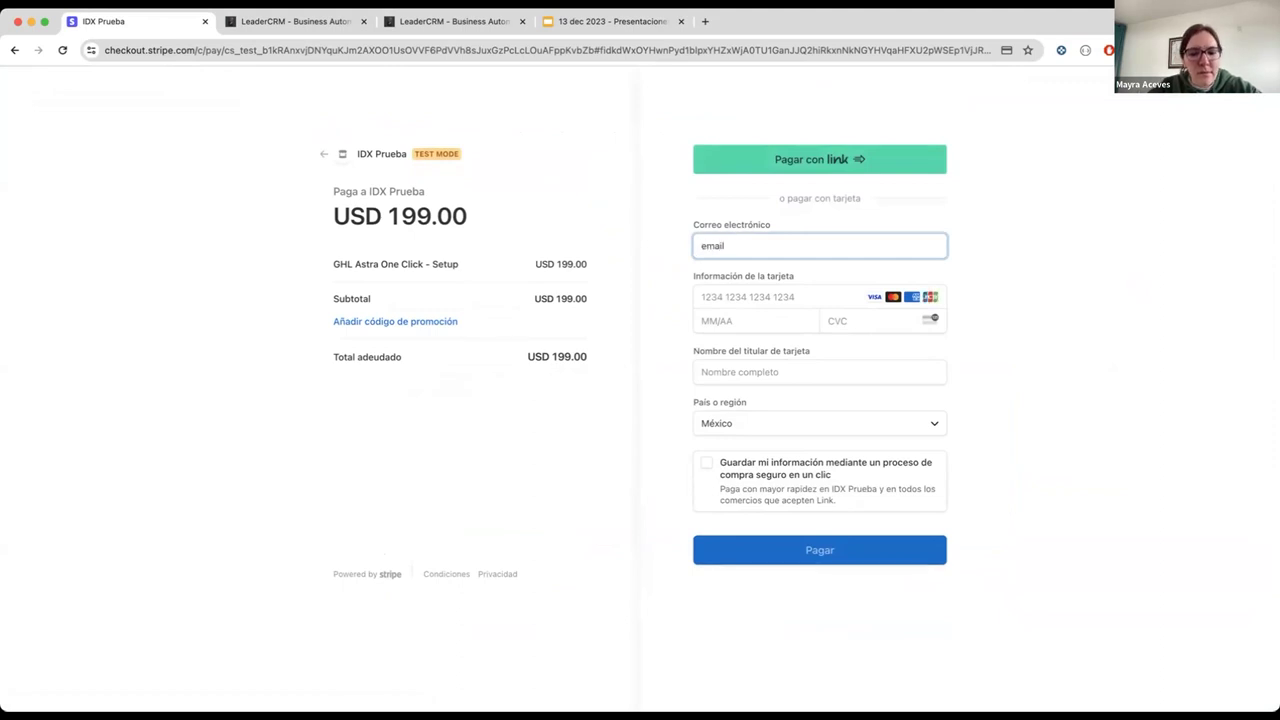
{"action": "type", "text": "@test.com"}
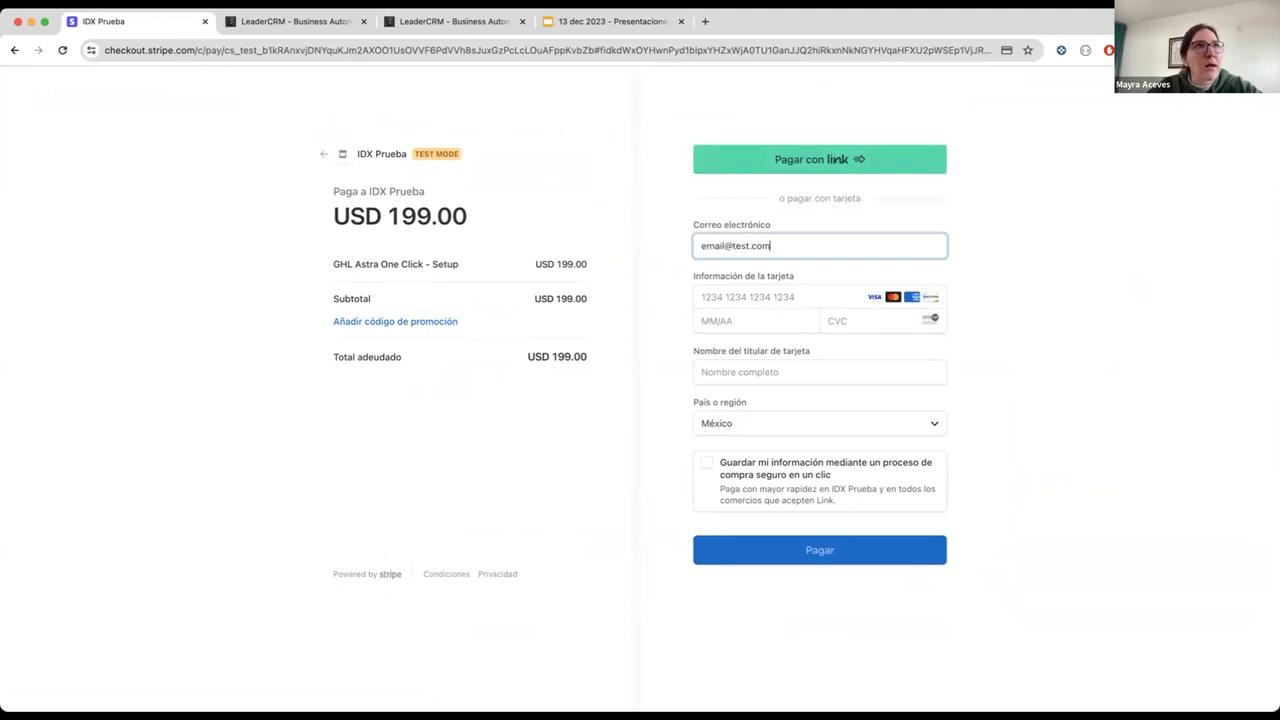
{"action": "left_click", "coordinate": [718, 288]}
{"action": "type", "text": "424"}
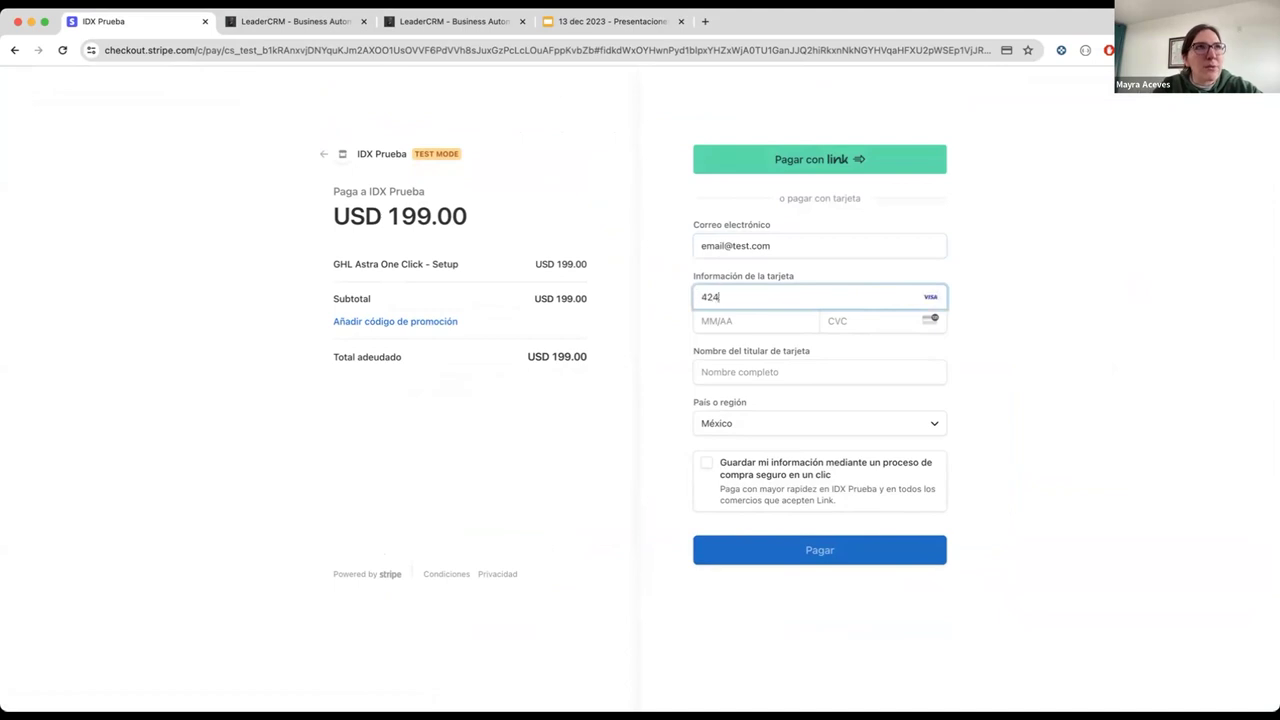
{"action": "type", "text": "2 4242 4242 4242"}
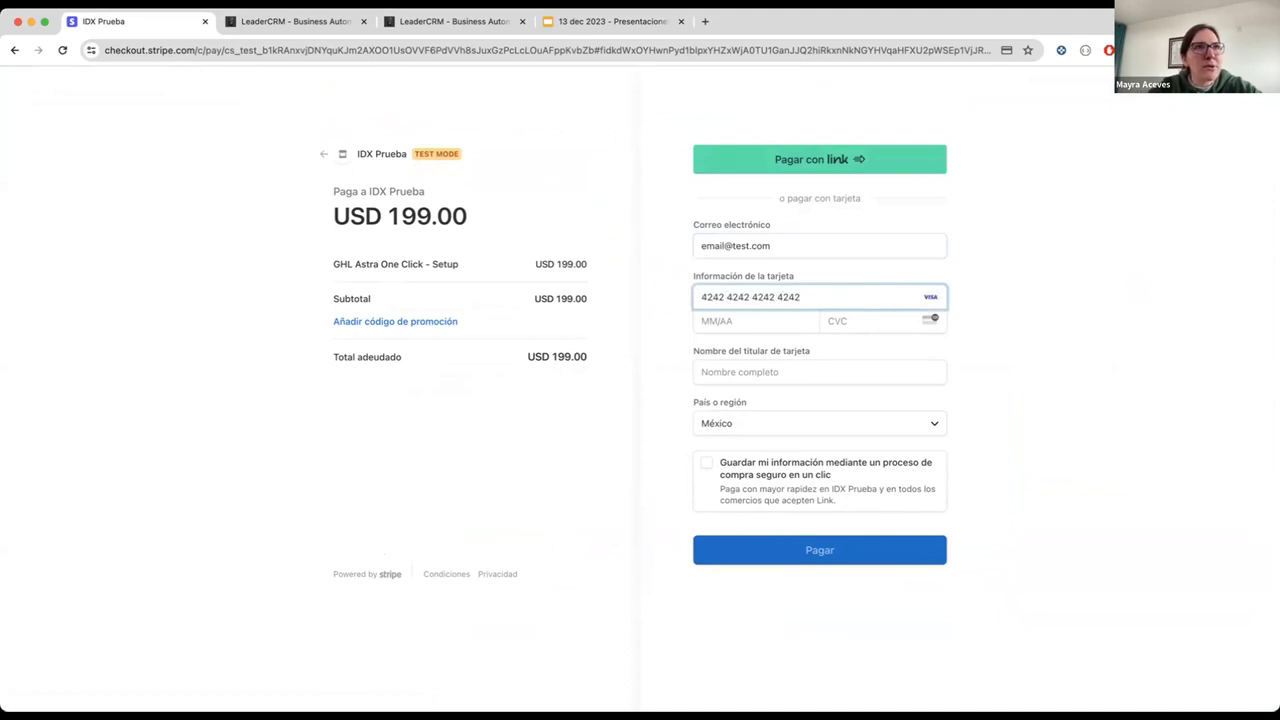
{"action": "left_click", "coordinate": [720, 318]}
{"action": "type", "text": "123"}
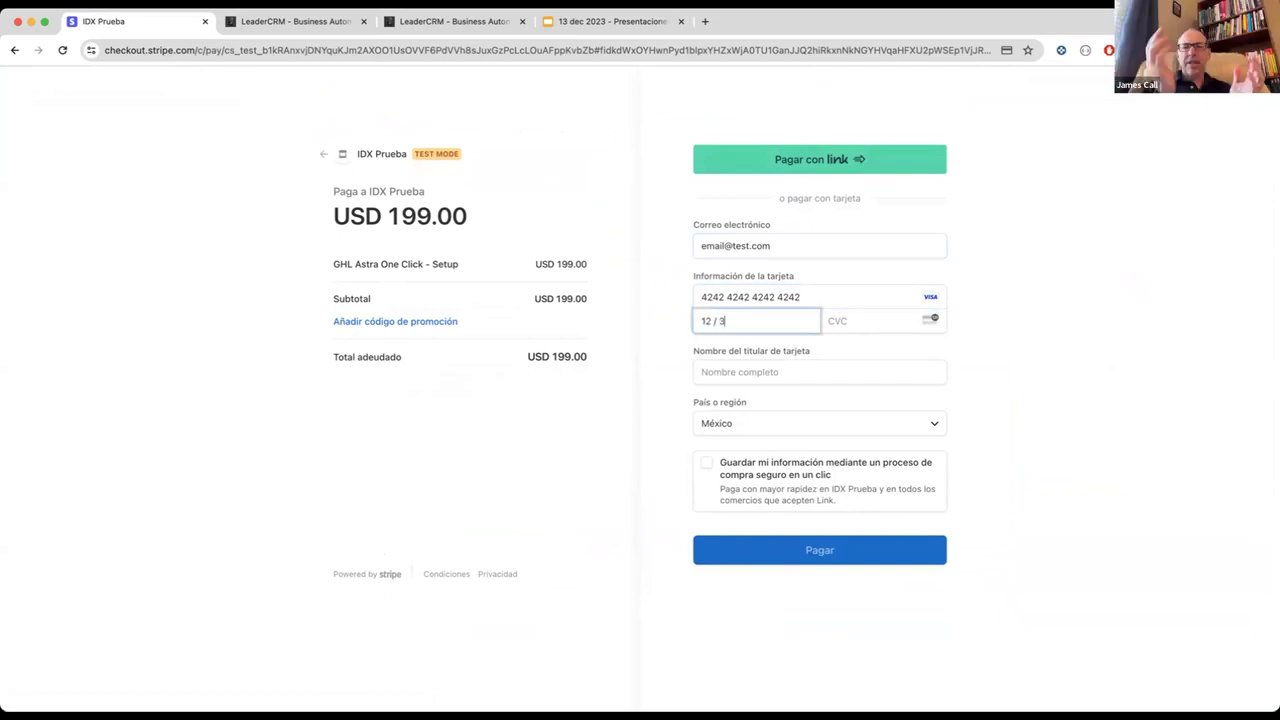
{"action": "type", "text": "3222"}
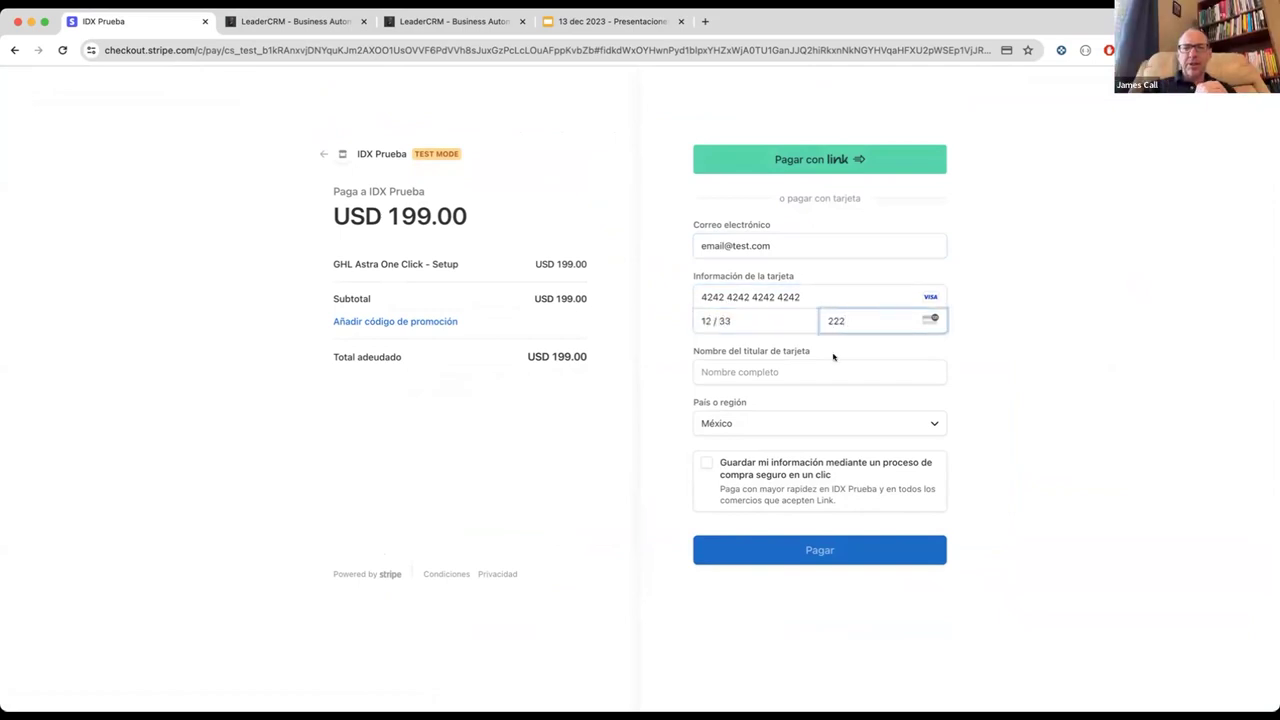
{"action": "left_click", "coordinate": [816, 368]}
{"action": "type", "text": "test"}
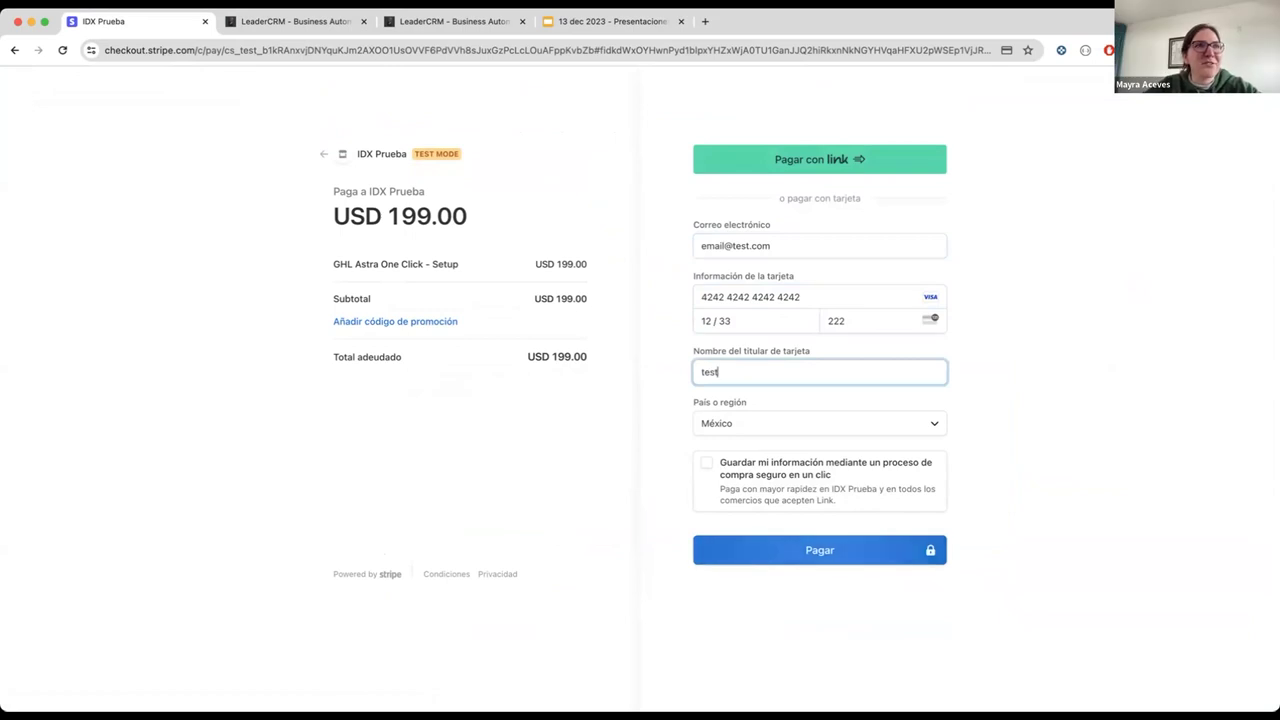
{"action": "left_click", "coordinate": [848, 535]}
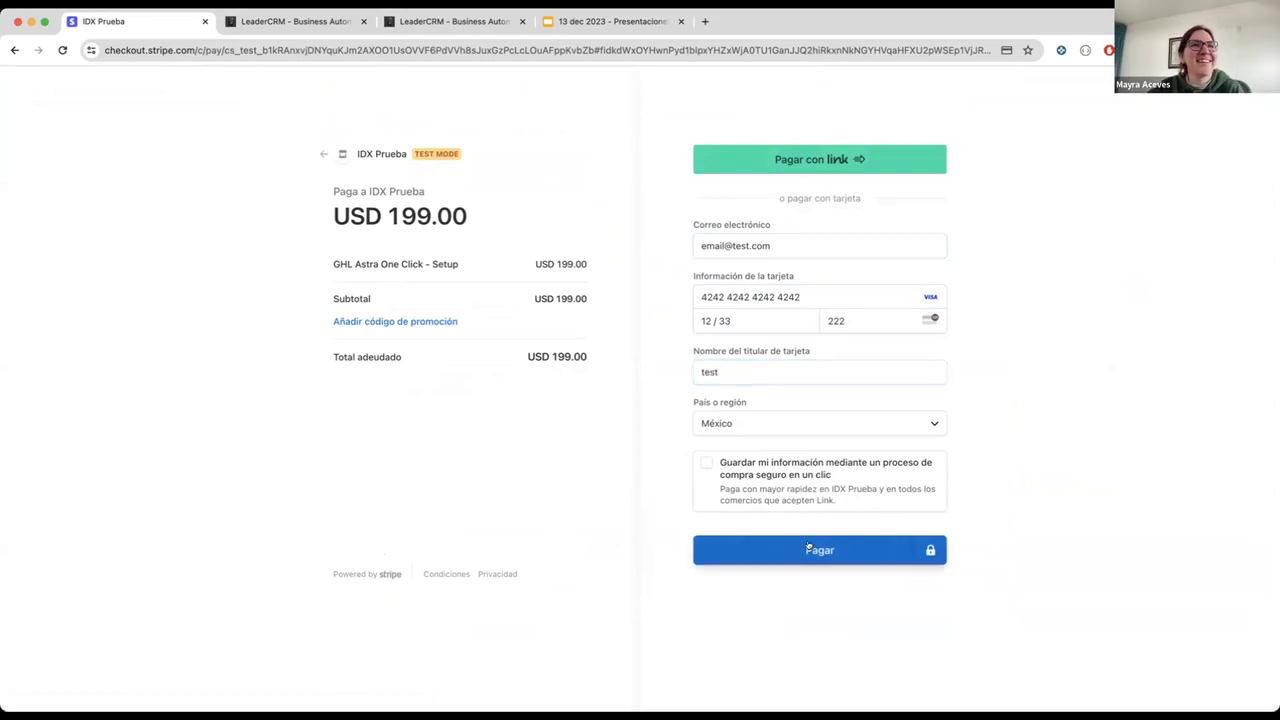
{"action": "left_click", "coordinate": [808, 547]}
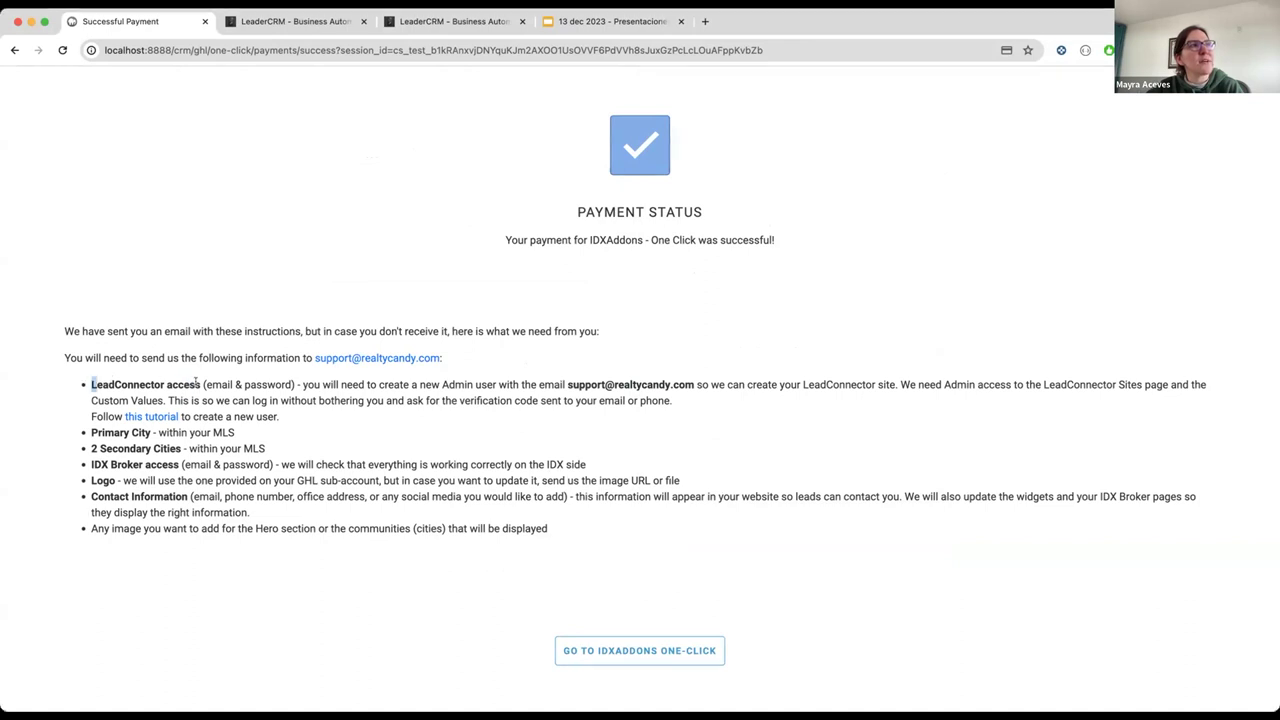
Step: Highlight the LeadConnector access, Admin user, city and IDX Broker access requirements
{"action": "left_click_drag", "start_coordinate": [91, 384], "coordinate": [200, 385]}
{"action": "left_click_drag", "start_coordinate": [420, 384], "coordinate": [688, 380]}
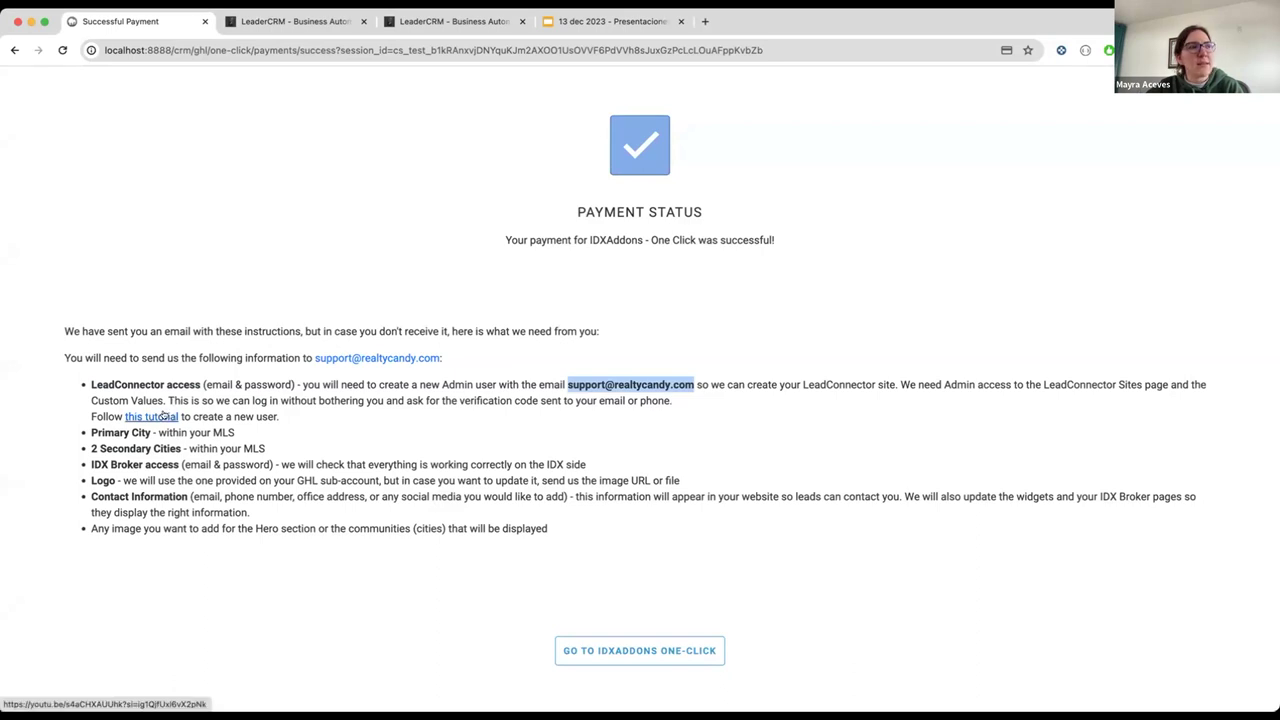
{"action": "left_click_drag", "start_coordinate": [92, 425], "coordinate": [181, 450]}
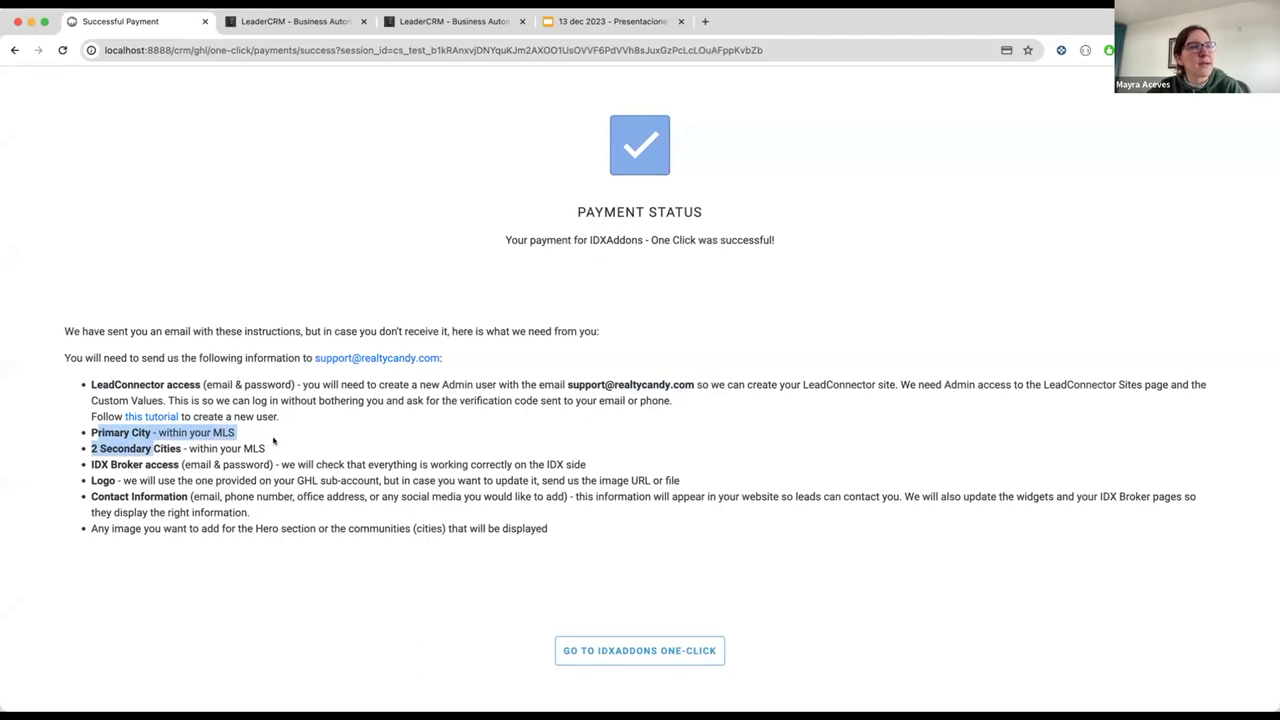
{"action": "left_click", "coordinate": [170, 450]}
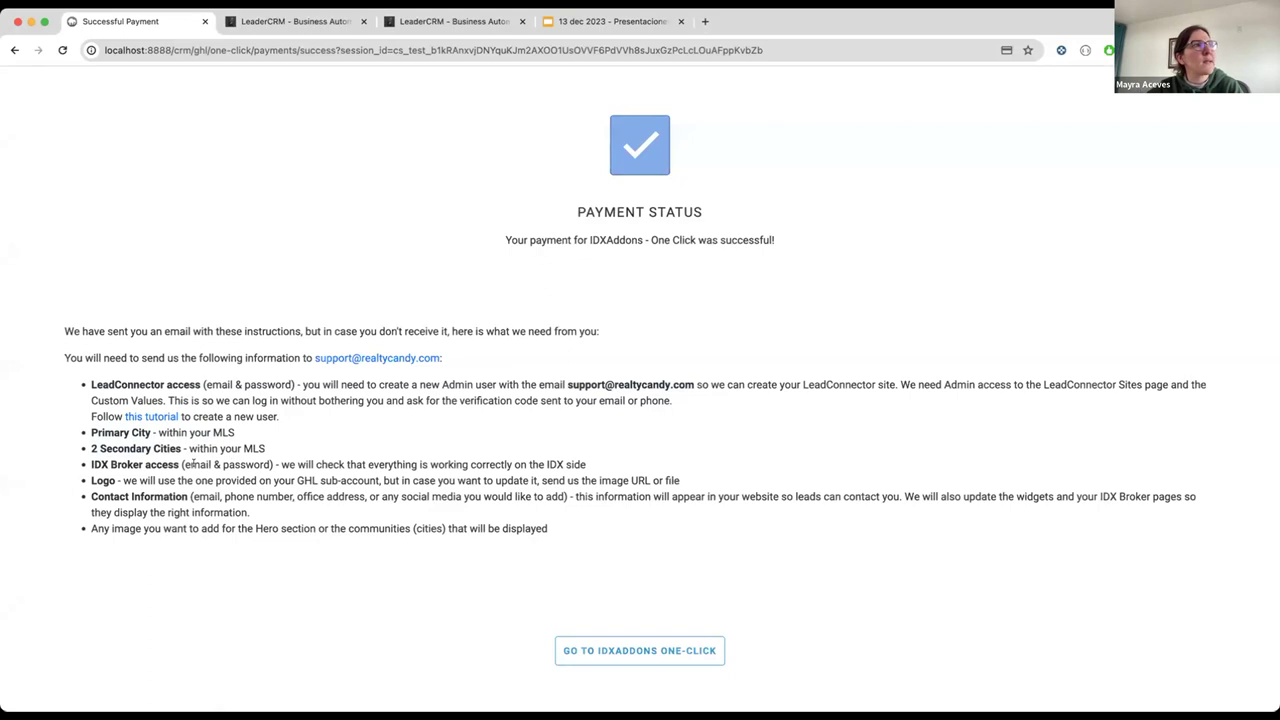
{"action": "left_click_drag", "start_coordinate": [92, 464], "coordinate": [272, 462]}
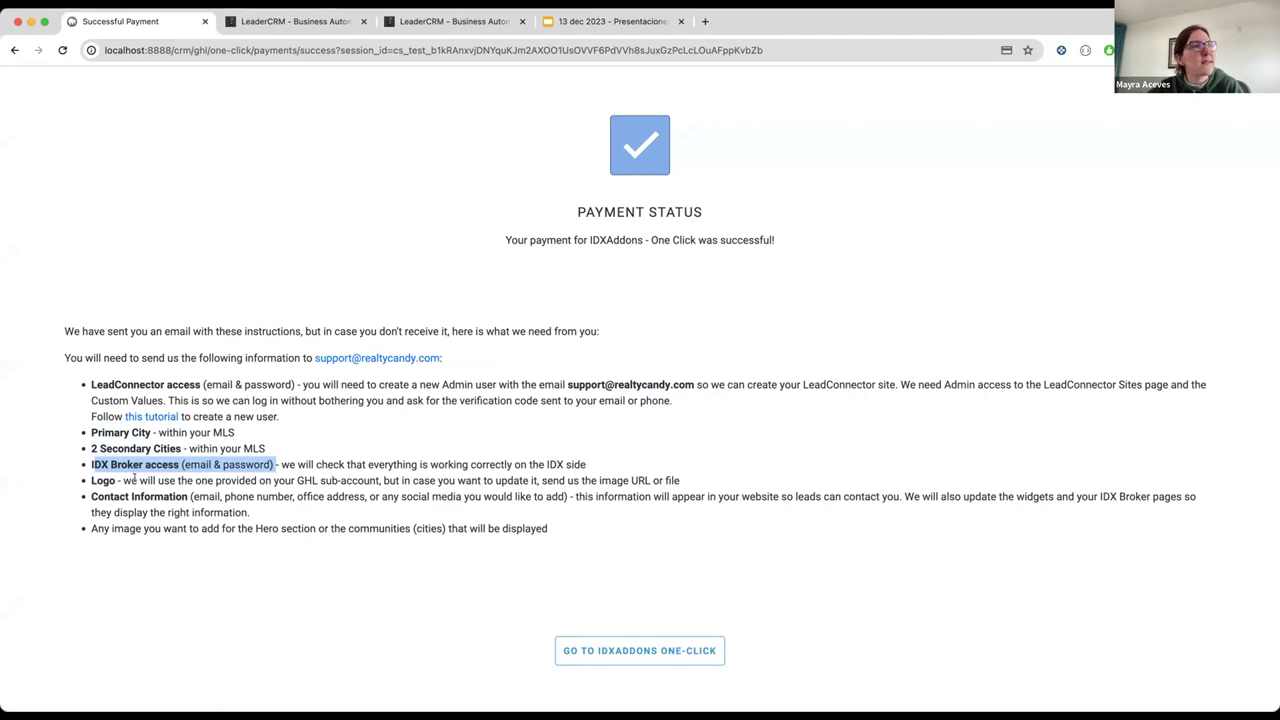
Step: Highlight the Logo, Contact Information and Hero image requirements, then continue to the One-Click wizard
{"action": "left_click_drag", "start_coordinate": [91, 478], "coordinate": [176, 480]}
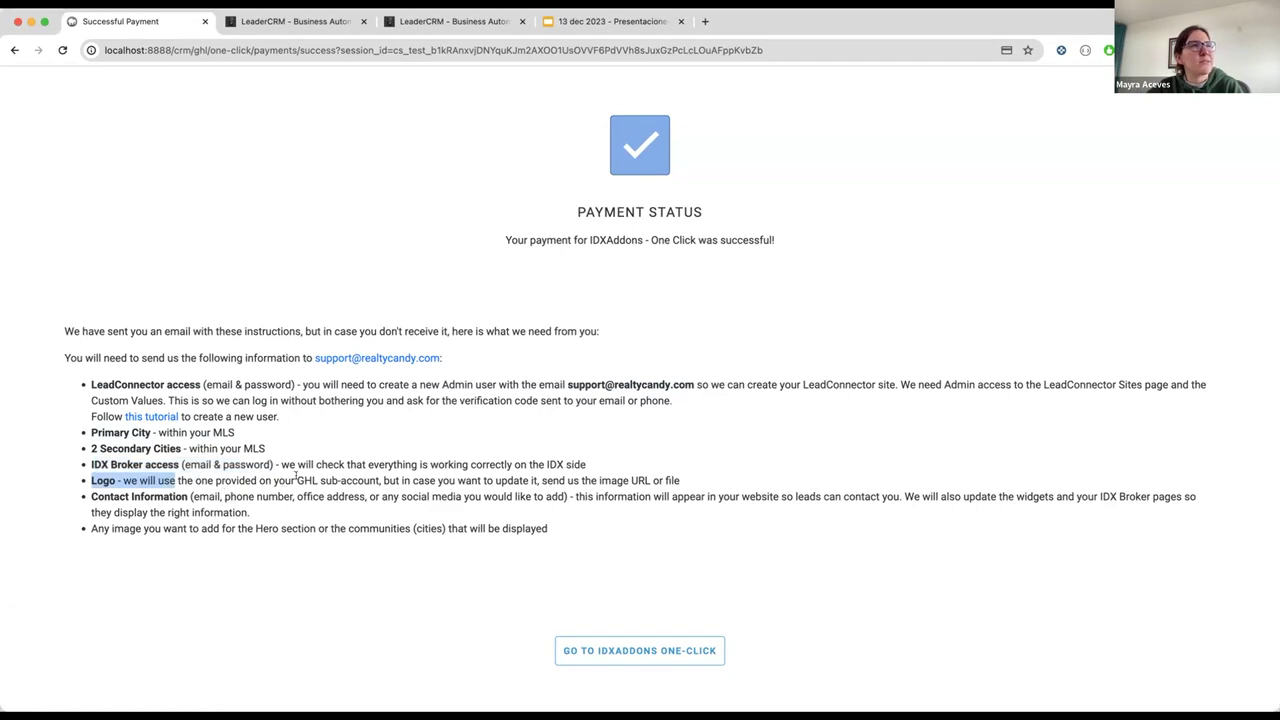
{"action": "left_click_drag", "start_coordinate": [91, 496], "coordinate": [242, 496]}
{"action": "left_click", "coordinate": [280, 496]}
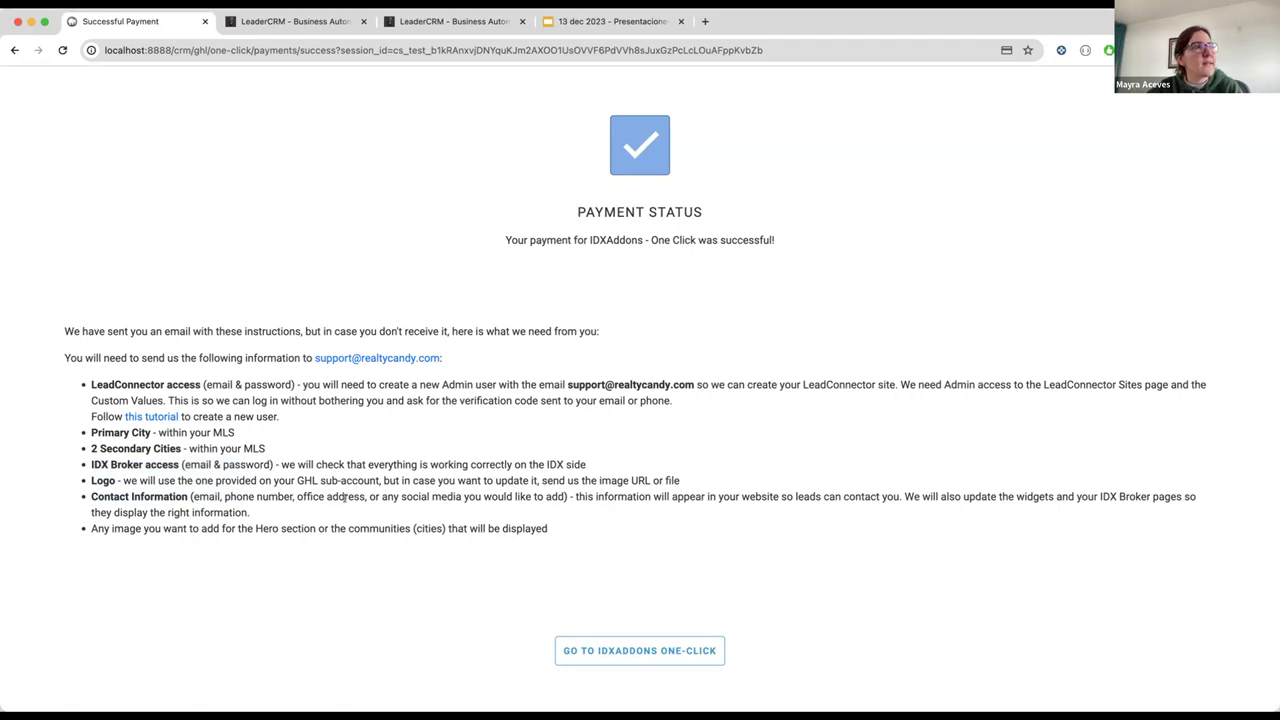
{"action": "left_click_drag", "start_coordinate": [91, 521], "coordinate": [300, 521]}
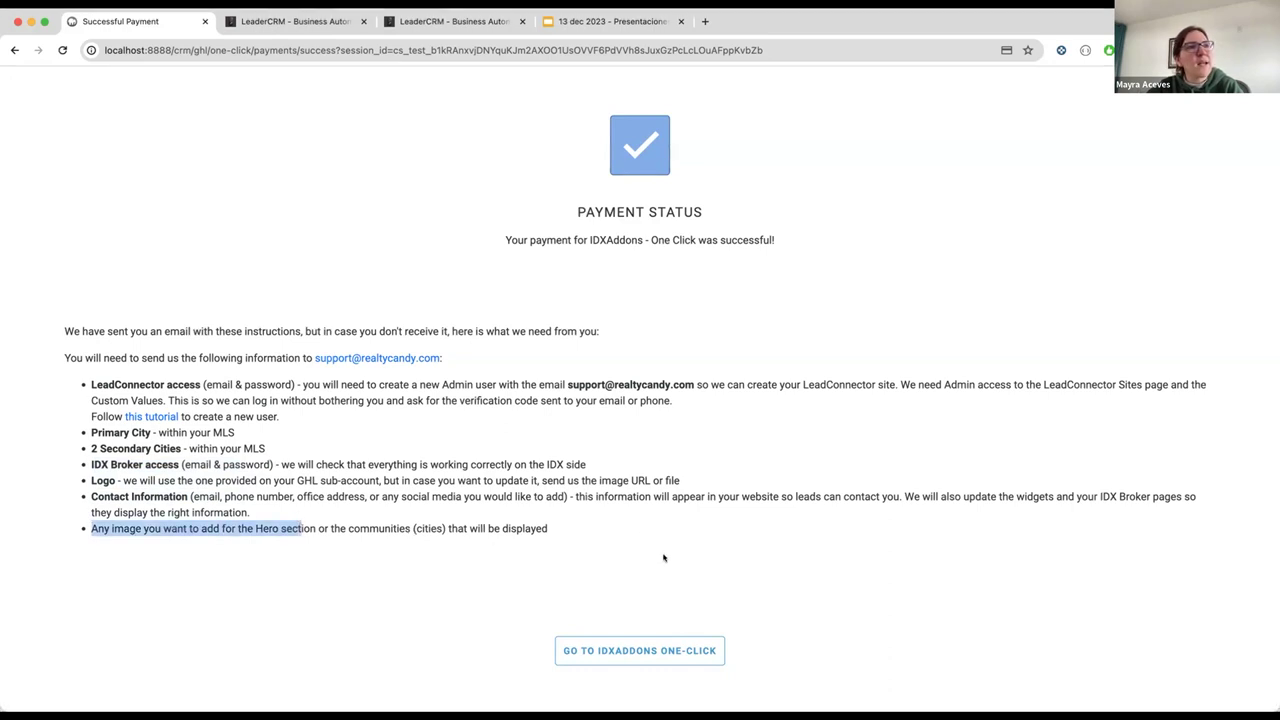
{"action": "left_click", "coordinate": [622, 648]}
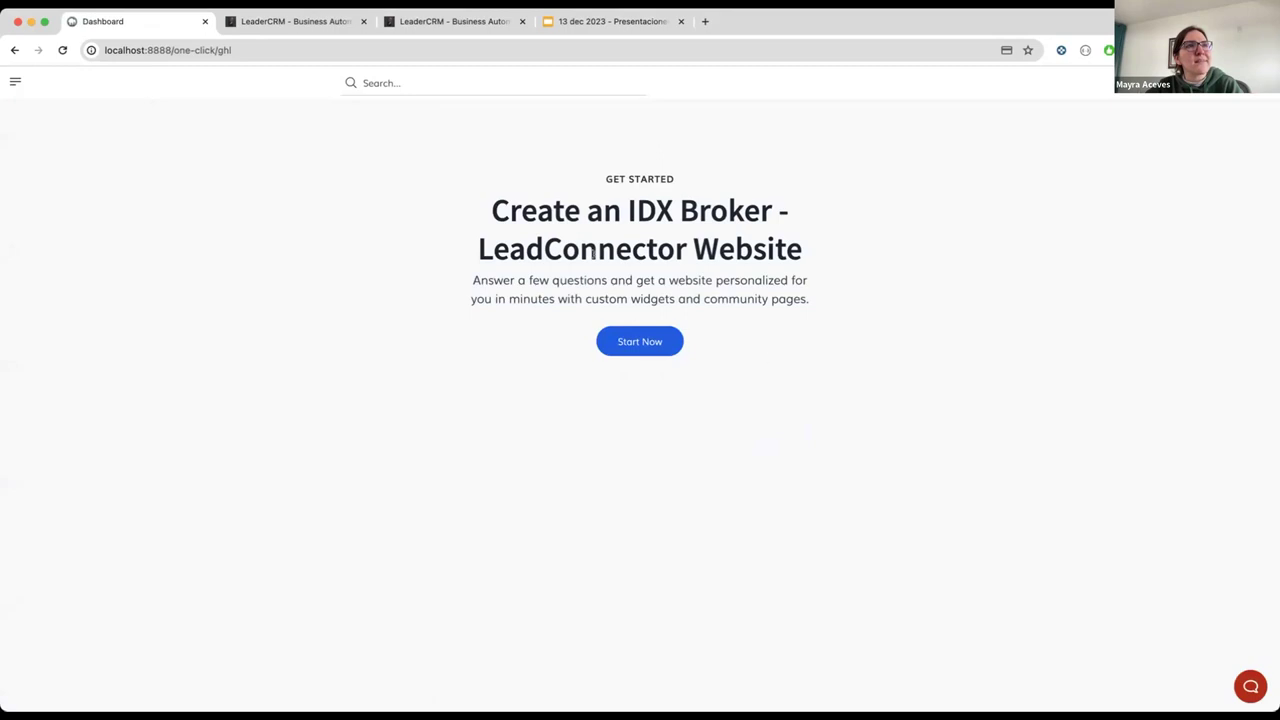
Step: Start the wizard, accepting the Astra design, website name BKRE LLC and recommended widgets
{"action": "left_click", "coordinate": [621, 342]}
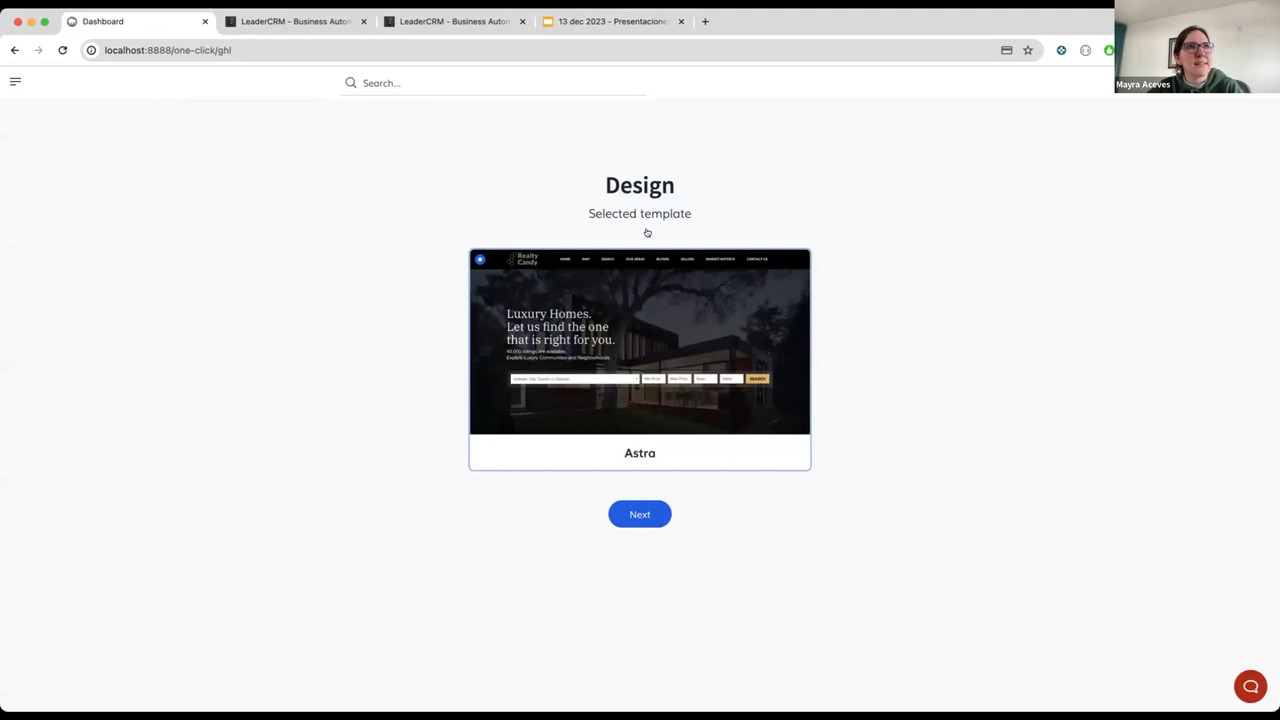
{"action": "left_click", "coordinate": [641, 516]}
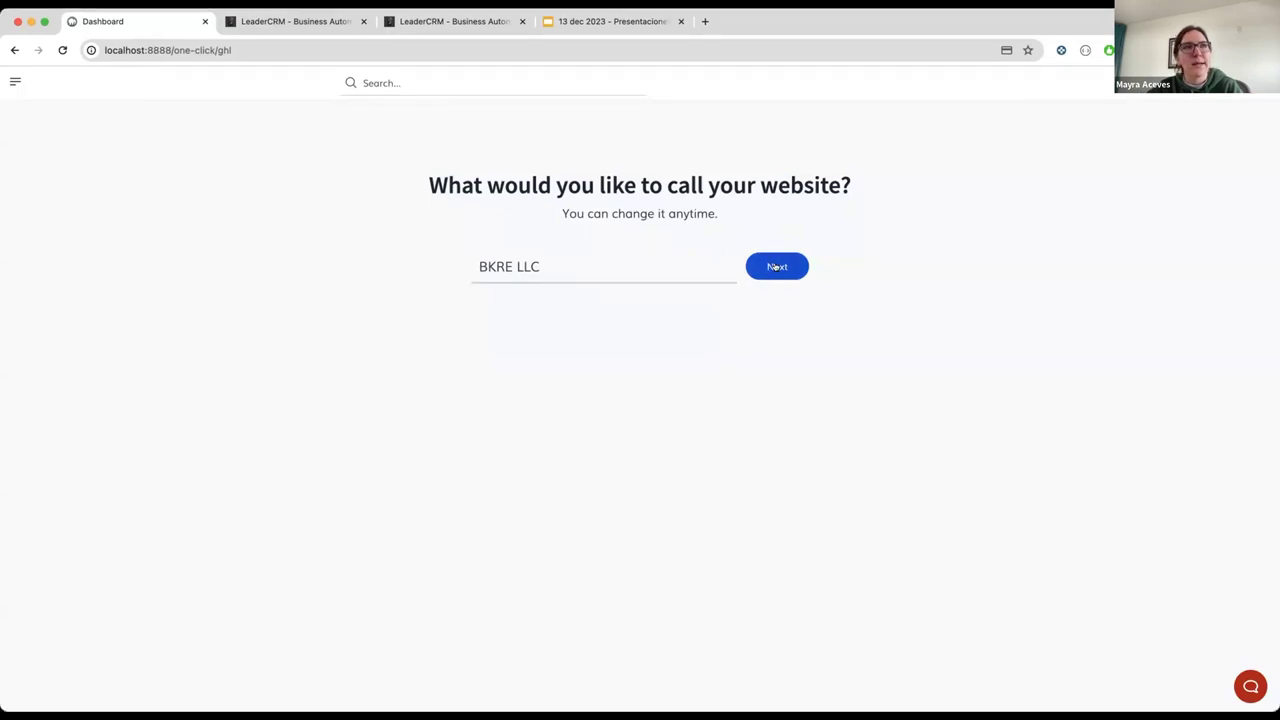
{"action": "left_click", "coordinate": [776, 267]}
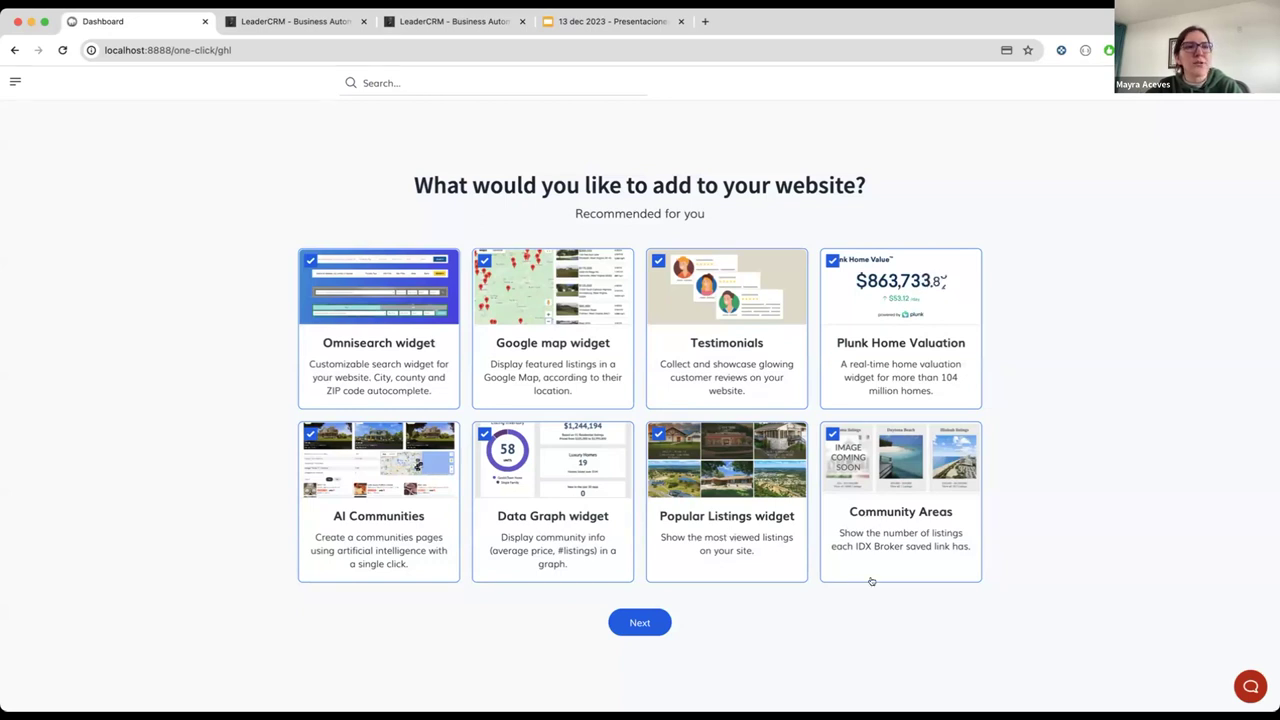
{"action": "left_click", "coordinate": [639, 622]}
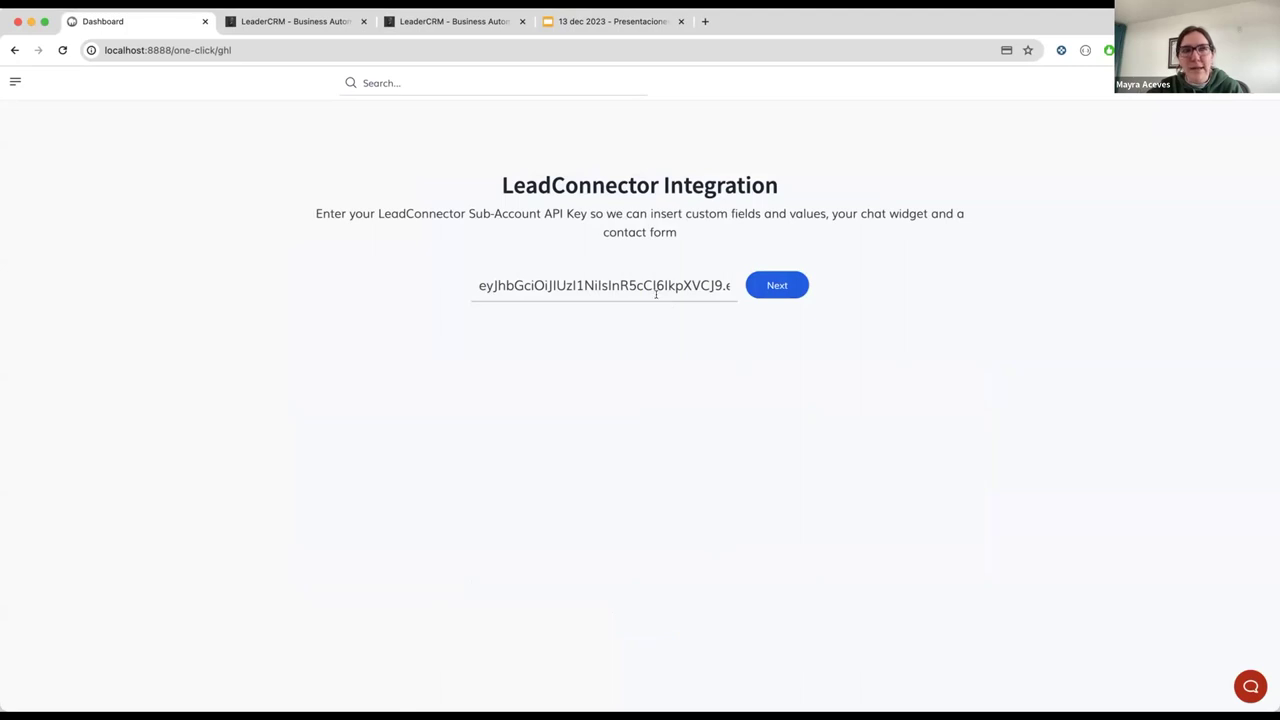
Step: Accept the pre-filled LeadConnector API key and move on to the contact form step
{"action": "left_click", "coordinate": [772, 285]}
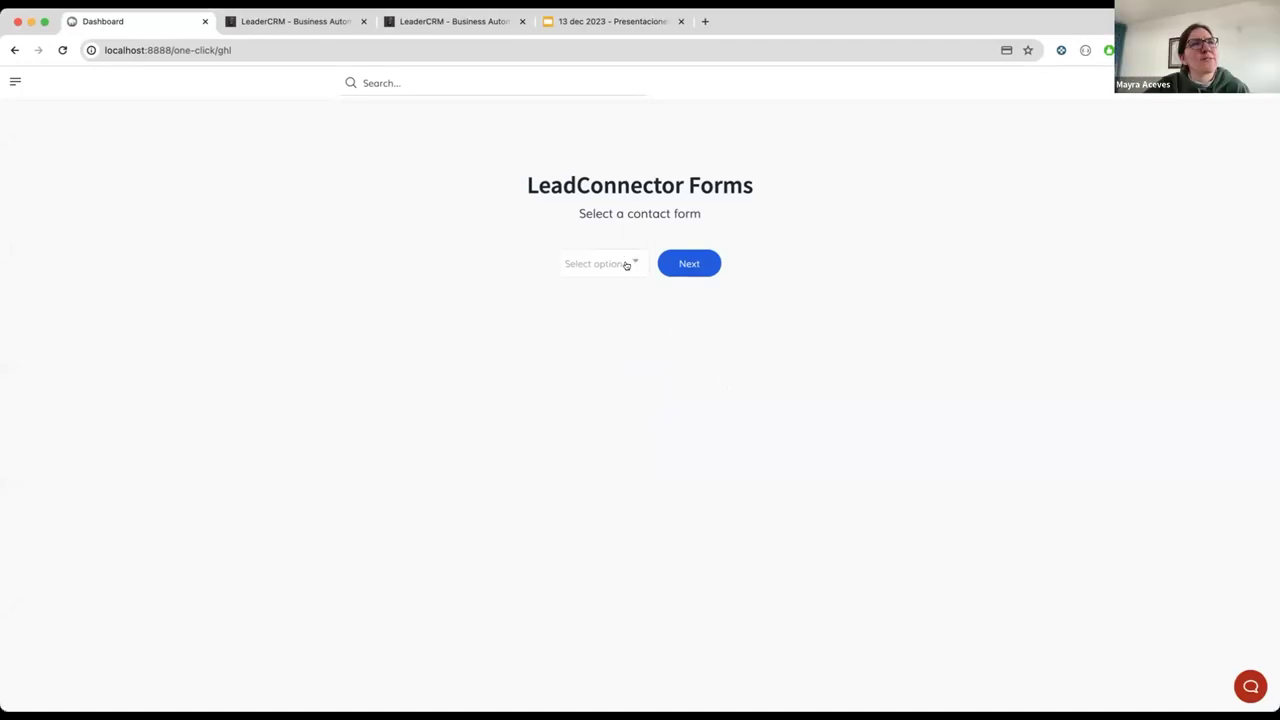
Step: Choose Home Sellers Form as the contact form and Commercial Sale as the property type
{"action": "left_click", "coordinate": [625, 262]}
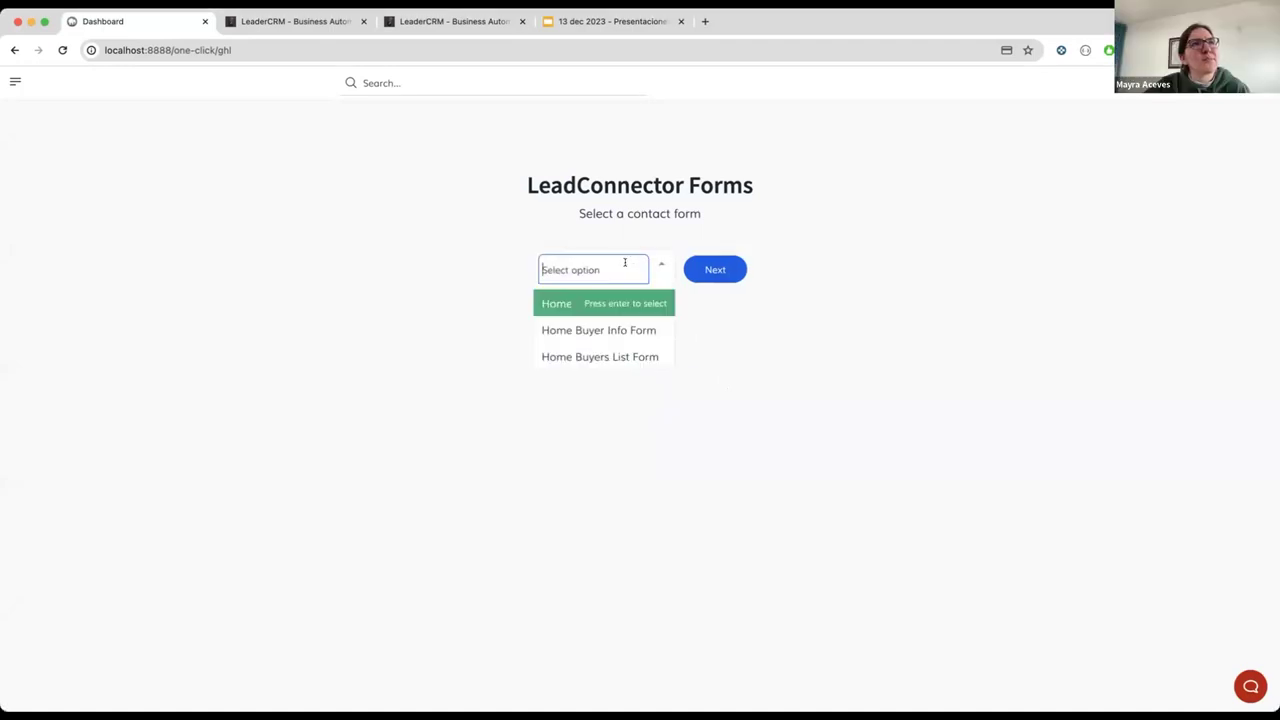
{"action": "left_click", "coordinate": [555, 303]}
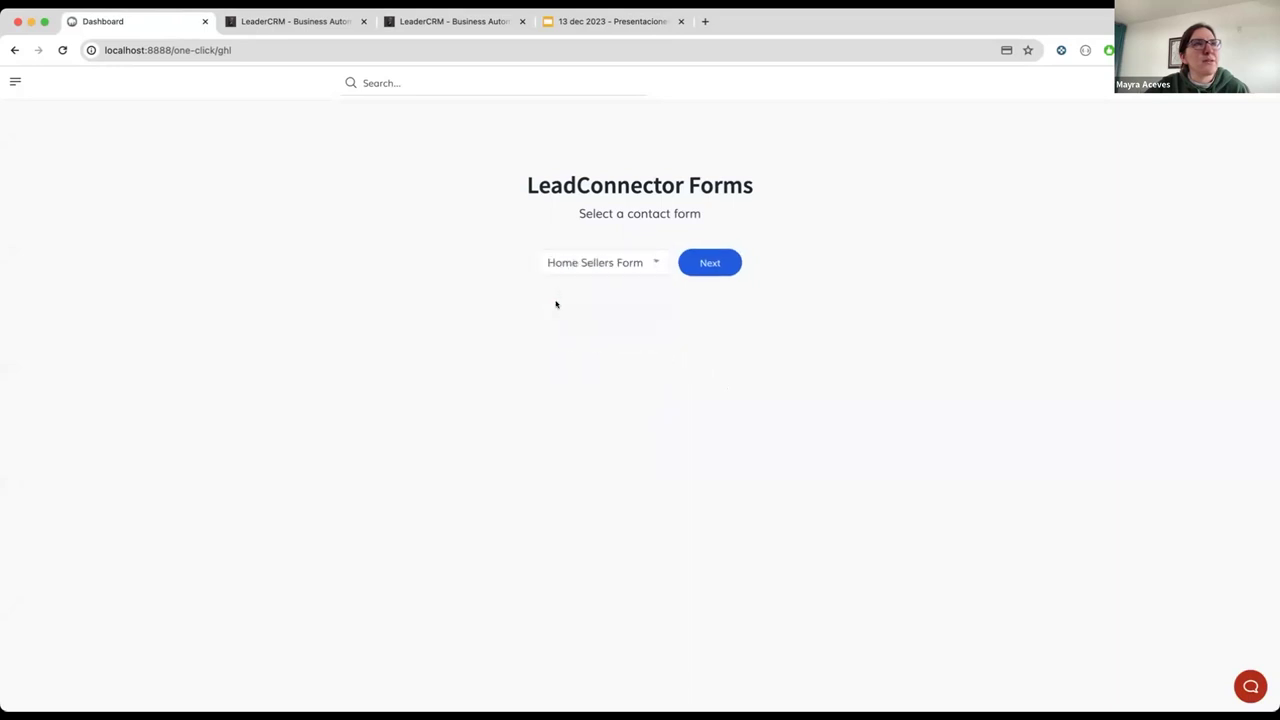
{"action": "left_click", "coordinate": [716, 263]}
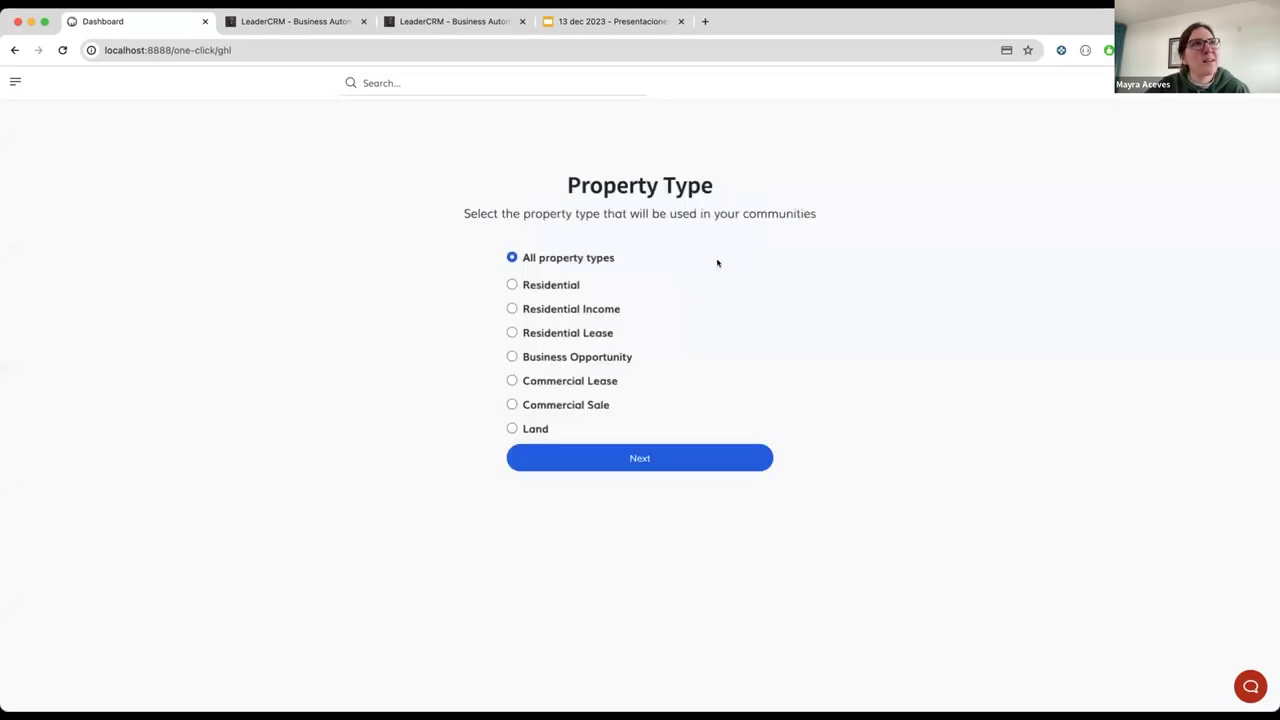
{"action": "left_click_drag", "start_coordinate": [565, 185], "coordinate": [745, 188]}
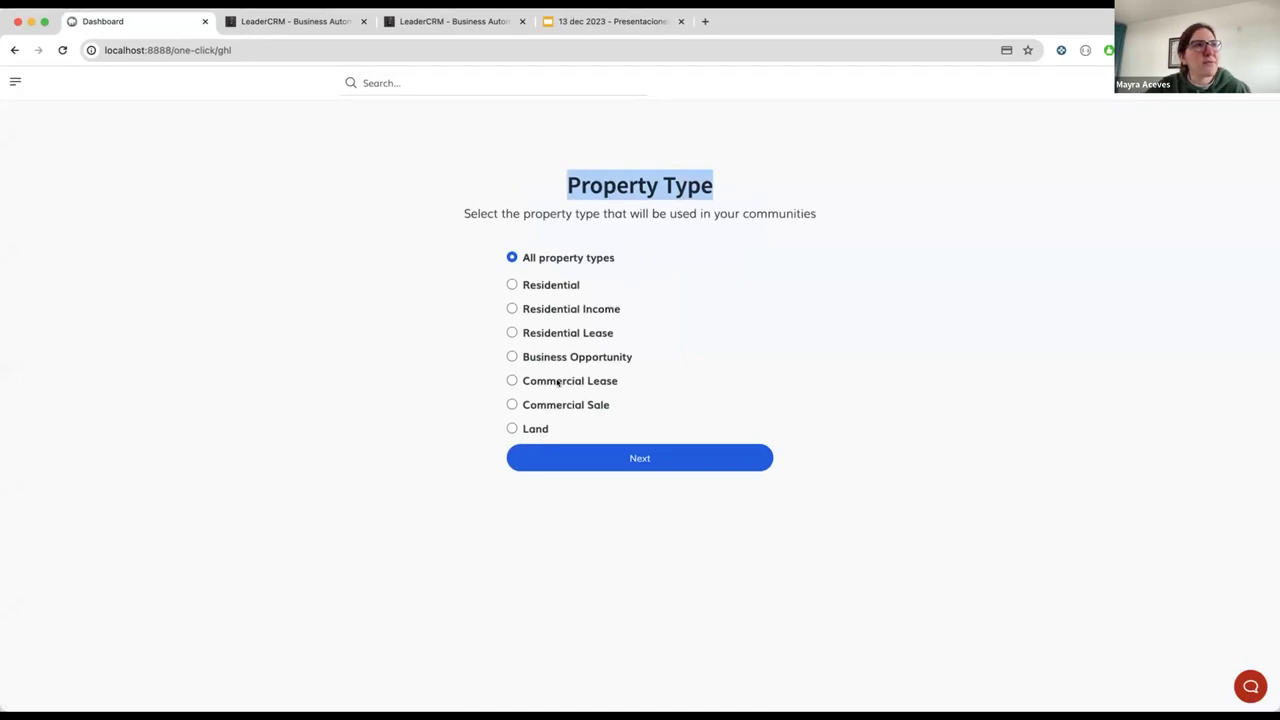
{"action": "left_click", "coordinate": [510, 380]}
{"action": "left_click", "coordinate": [572, 405]}
{"action": "left_click", "coordinate": [630, 455]}
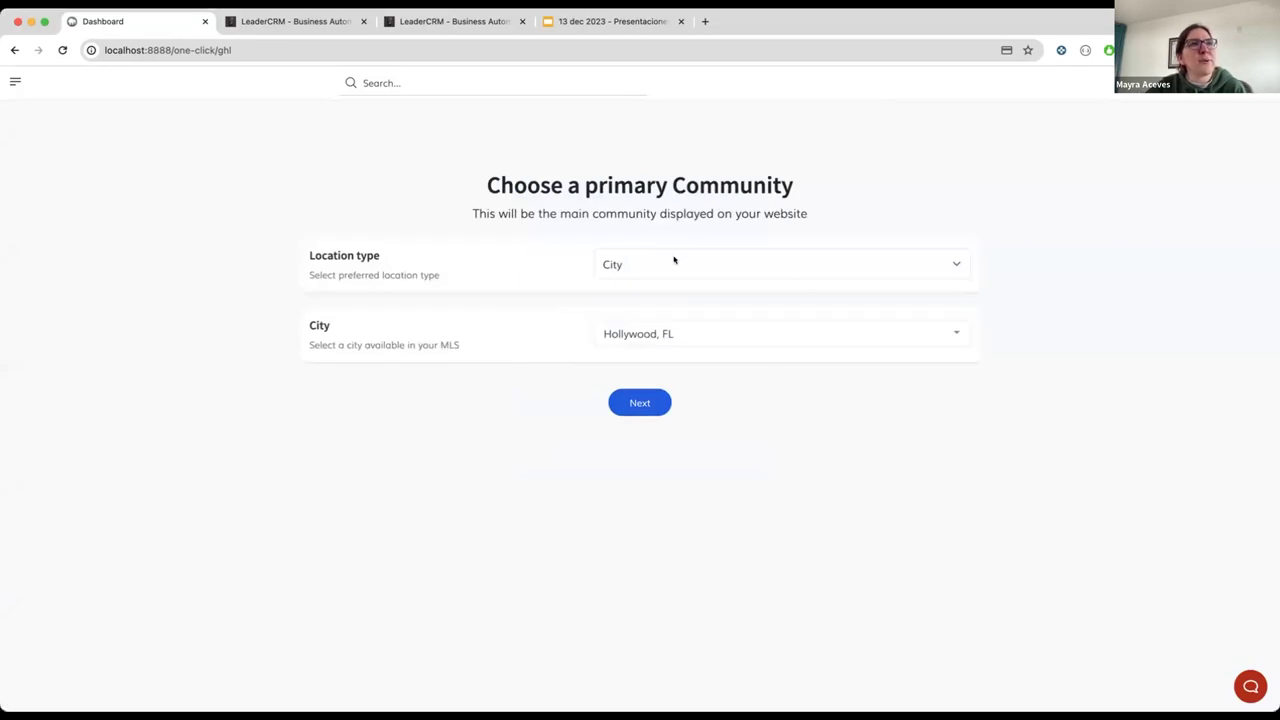
Step: Keep City as location type and accept Hollywood, Aventura and Fort Lauderdale, FL as communities
{"action": "left_click", "coordinate": [674, 263]}
{"action": "left_click", "coordinate": [644, 241]}
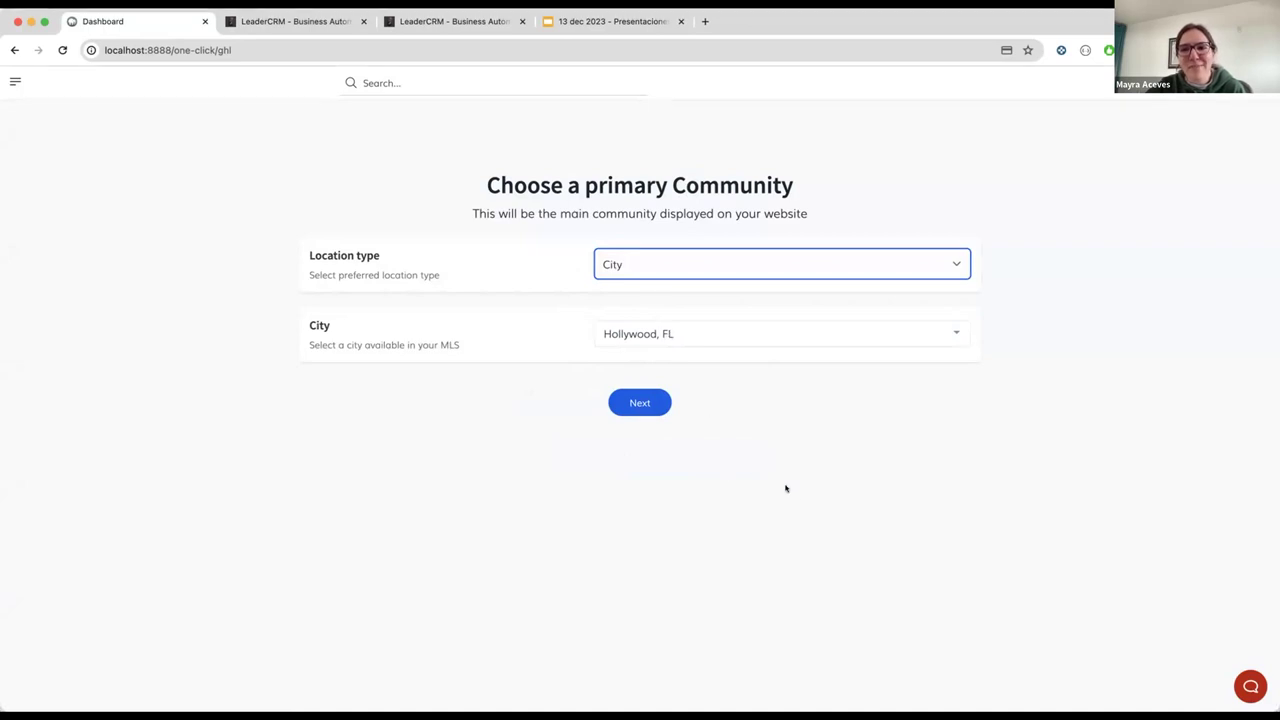
{"action": "left_click", "coordinate": [640, 418]}
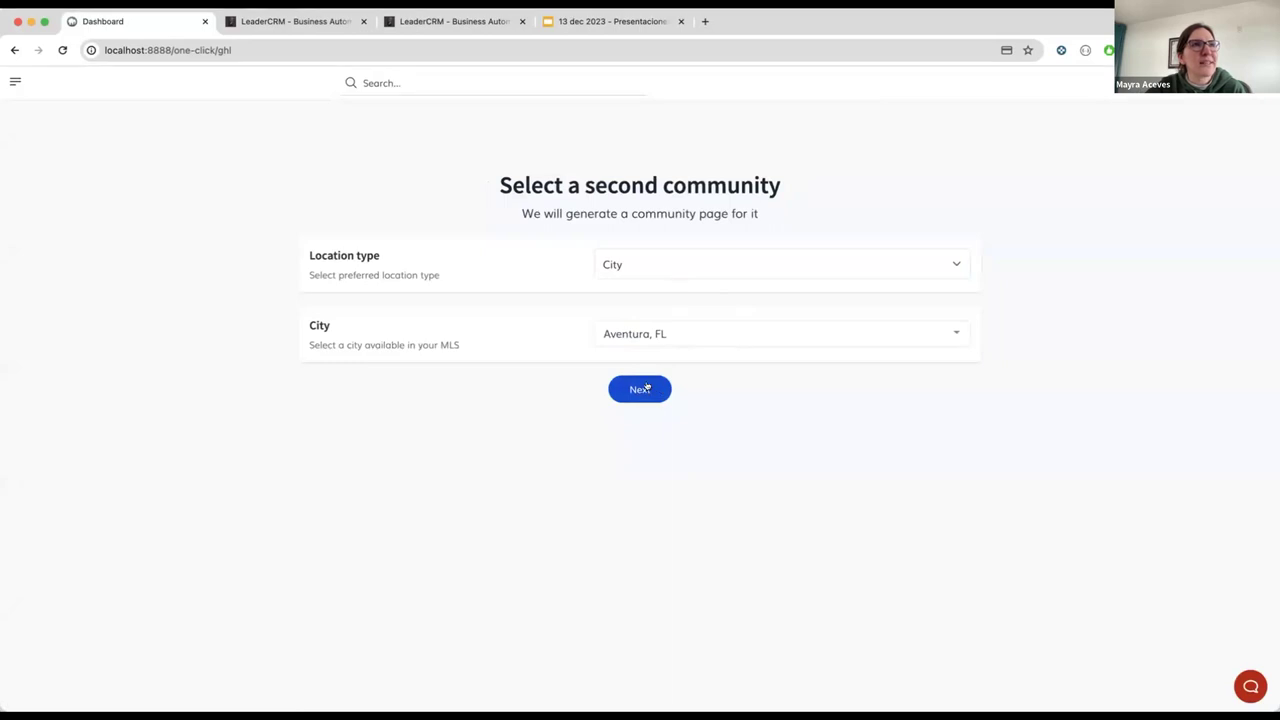
{"action": "left_click", "coordinate": [647, 388]}
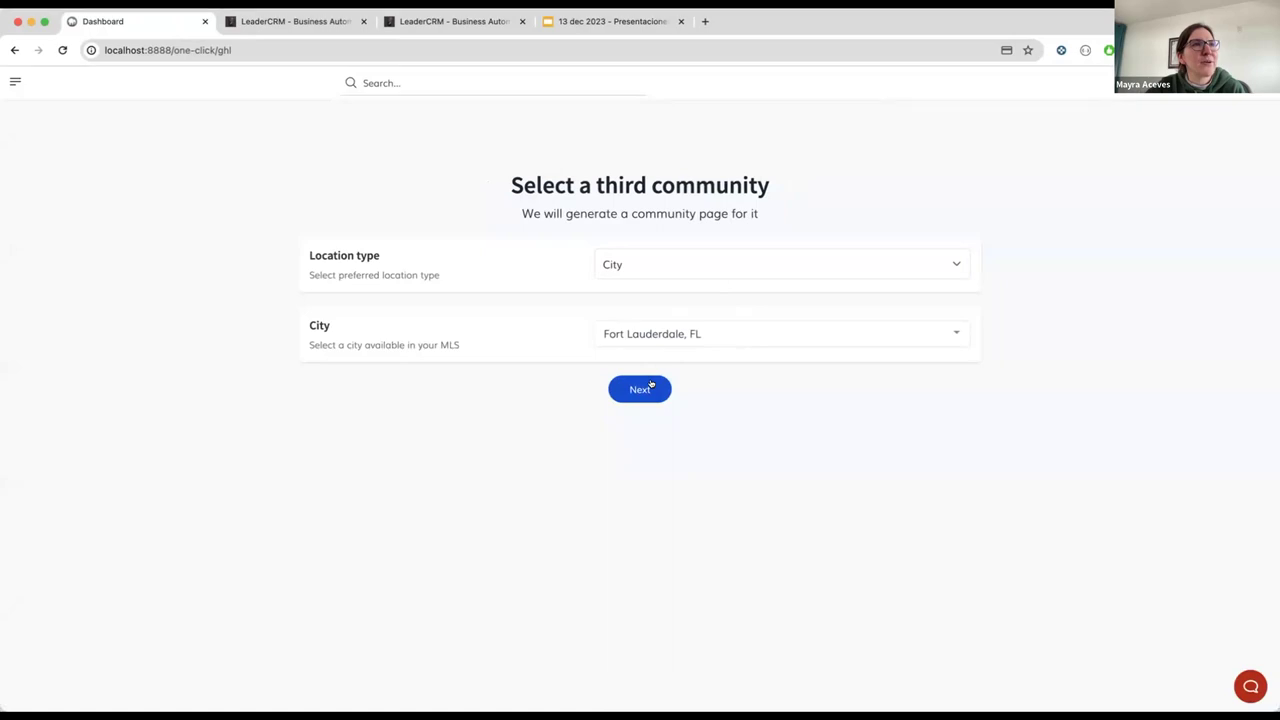
{"action": "left_click", "coordinate": [650, 386]}
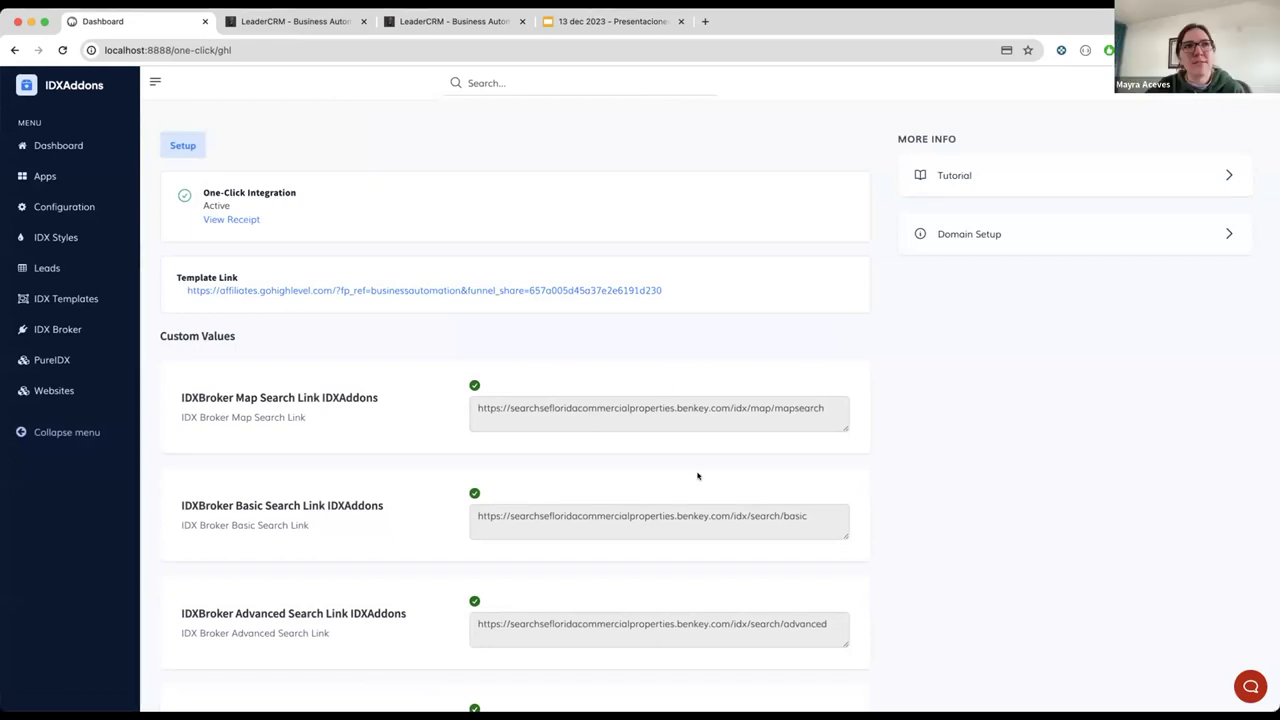
{"action": "scroll", "coordinate": [698, 467], "scroll_direction": "down", "scroll_amount": 4}
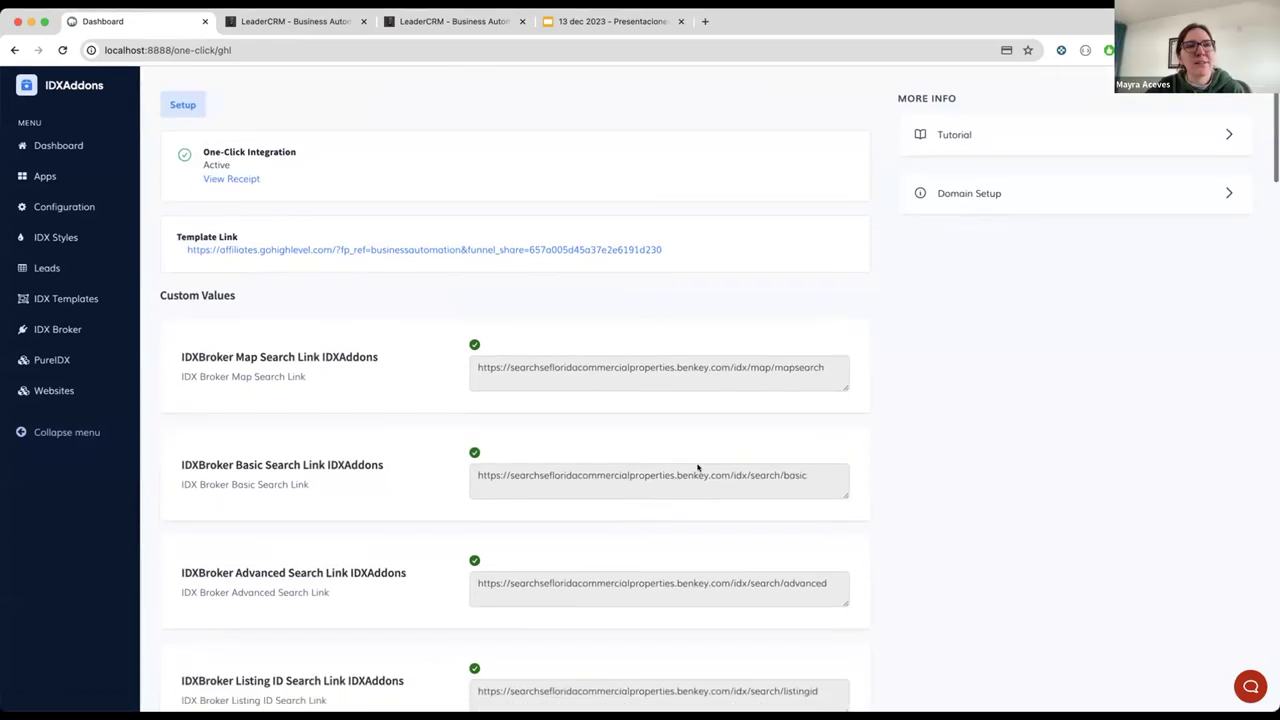
{"action": "scroll", "coordinate": [697, 466], "scroll_direction": "down", "scroll_amount": 2}
{"action": "scroll", "coordinate": [697, 466], "scroll_direction": "up", "scroll_amount": 6}
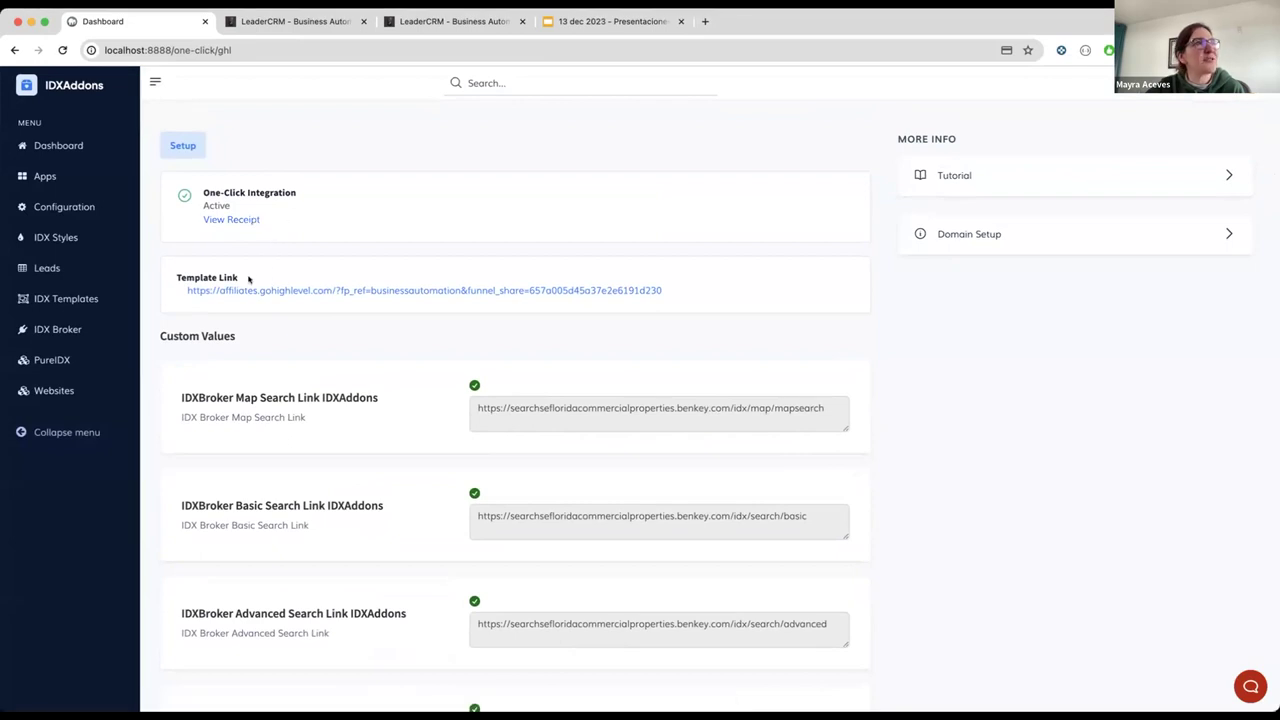
{"action": "left_click_drag", "start_coordinate": [176, 272], "coordinate": [243, 276]}
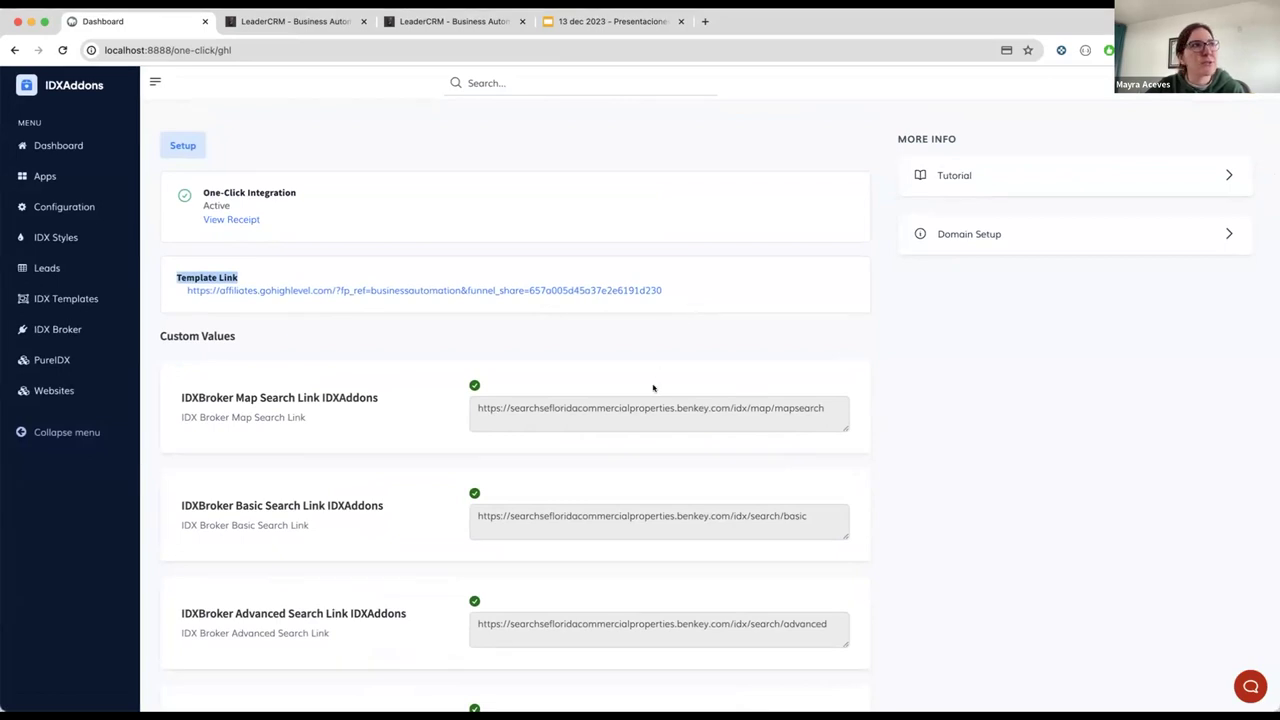
{"action": "scroll", "coordinate": [653, 388], "scroll_direction": "down", "scroll_amount": 2}
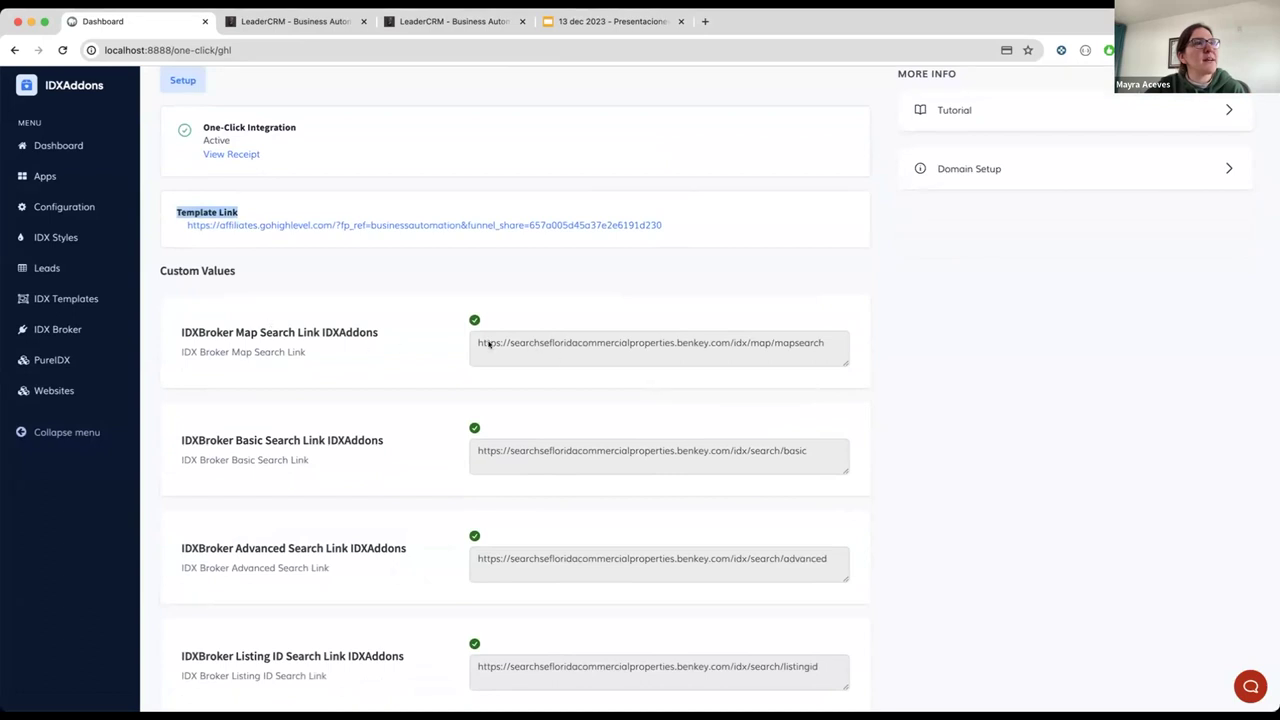
{"action": "scroll", "coordinate": [566, 357], "scroll_direction": "down", "scroll_amount": 5}
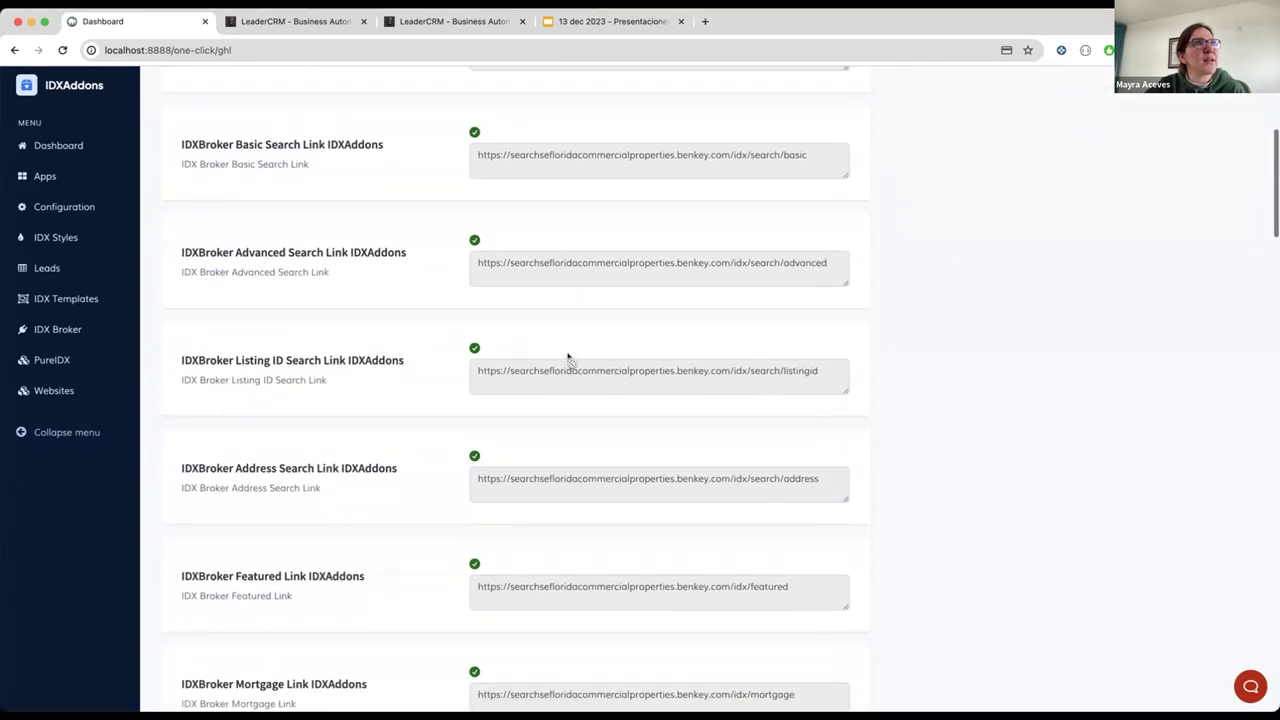
{"action": "scroll", "coordinate": [567, 357], "scroll_direction": "up", "scroll_amount": 4}
Step: Reload the LeaderCRM Custom Values page and check IDX City 1–3 values
{"action": "left_click", "coordinate": [432, 22]}
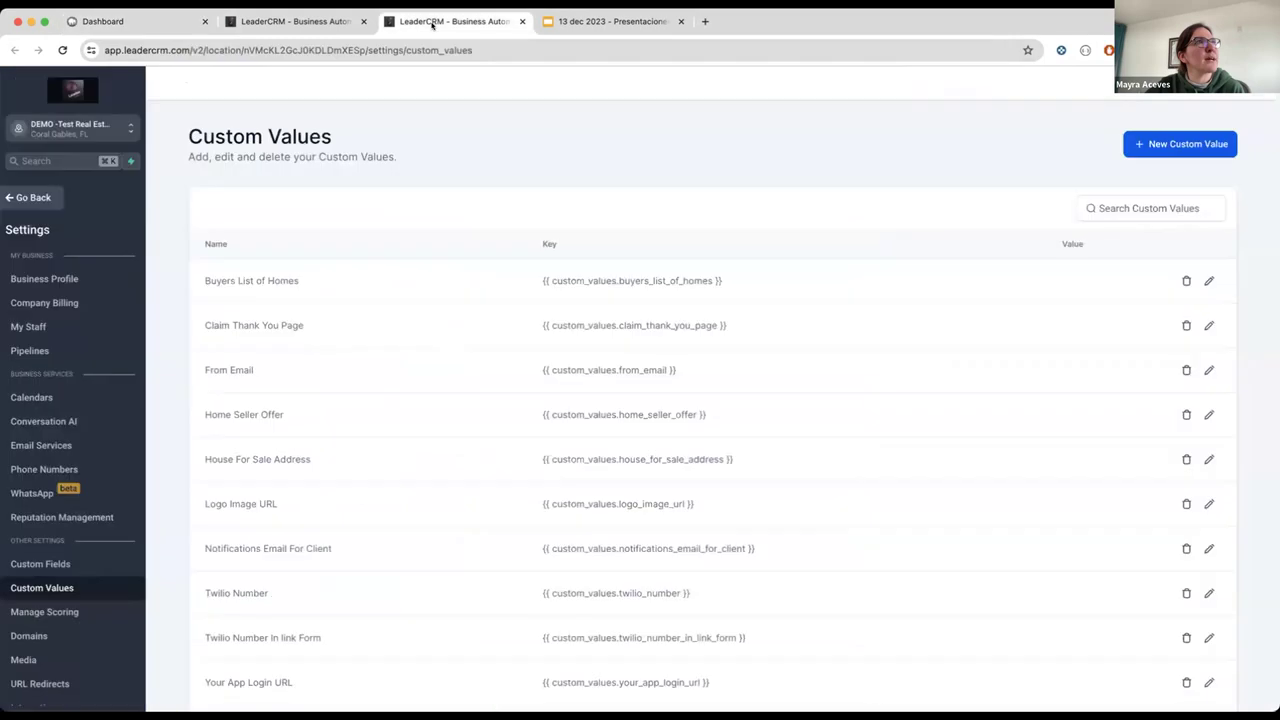
{"action": "scroll", "coordinate": [717, 151], "scroll_direction": "down", "scroll_amount": 2}
{"action": "scroll", "coordinate": [717, 151], "scroll_direction": "up", "scroll_amount": 2}
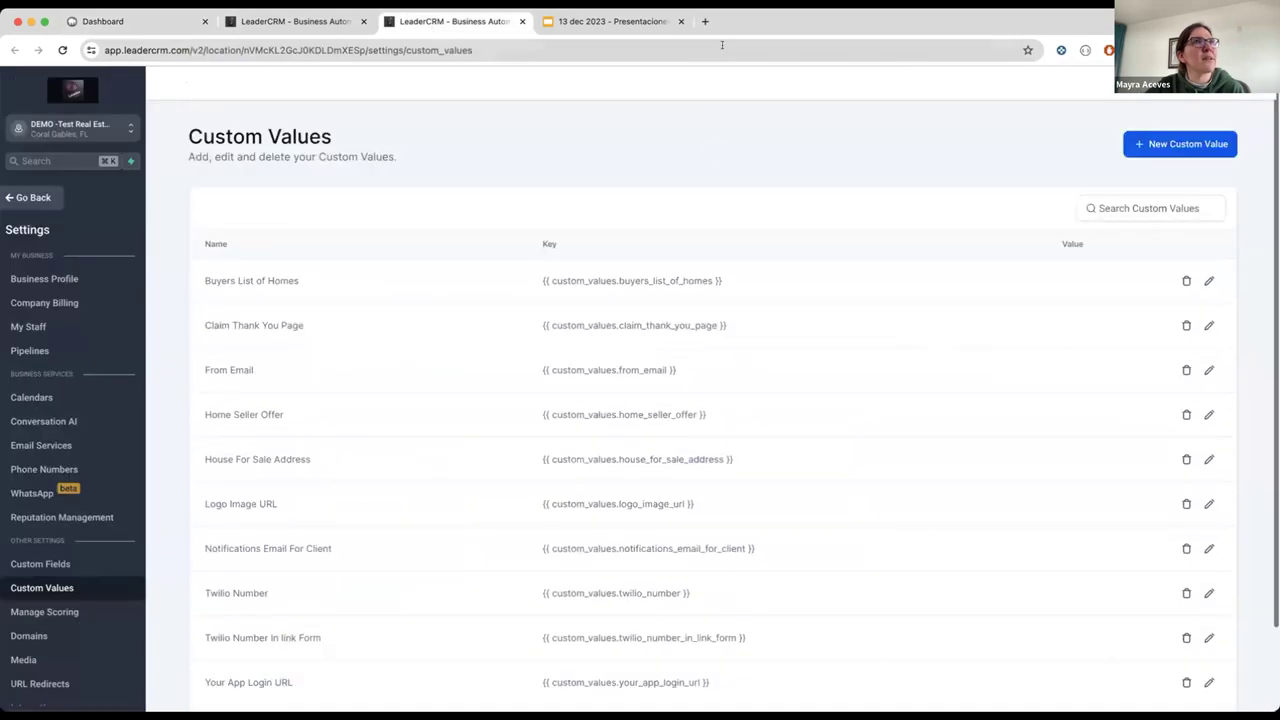
{"action": "left_click", "coordinate": [722, 44]}
{"action": "left_click", "coordinate": [722, 44]}
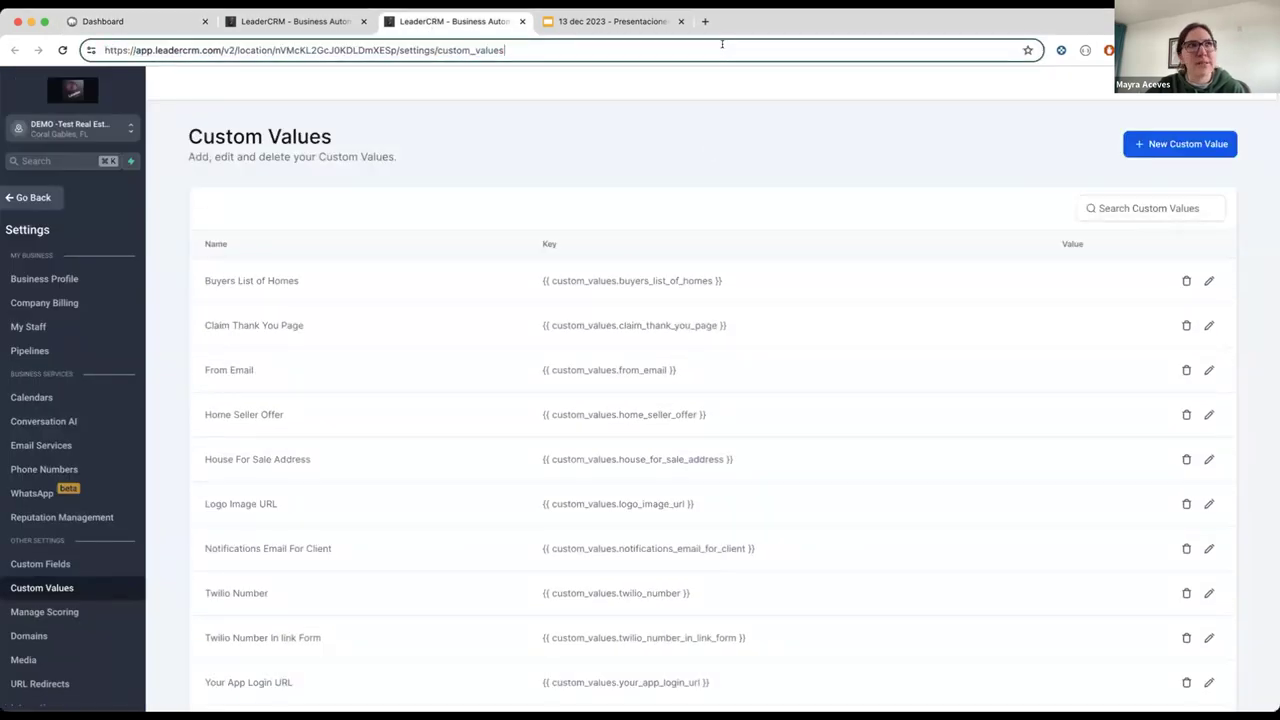
{"action": "key", "text": "Return"}
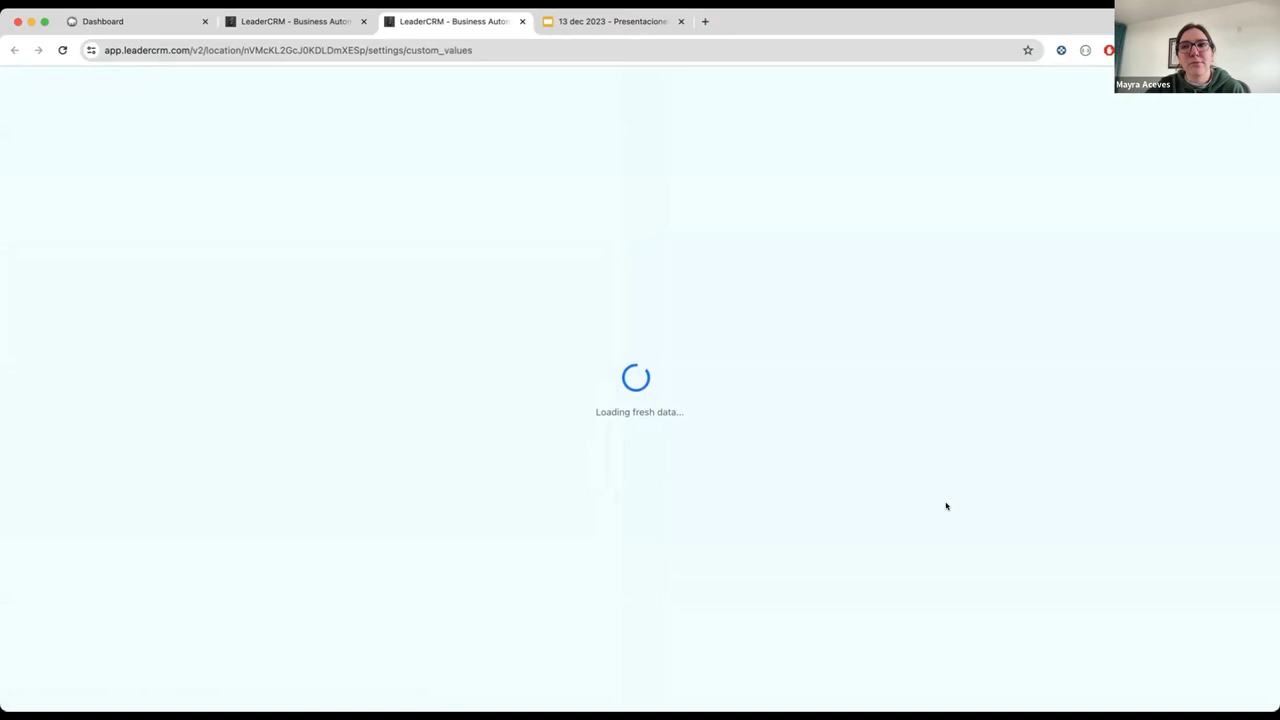
{"action": "scroll", "coordinate": [909, 514], "scroll_direction": "down", "scroll_amount": 2}
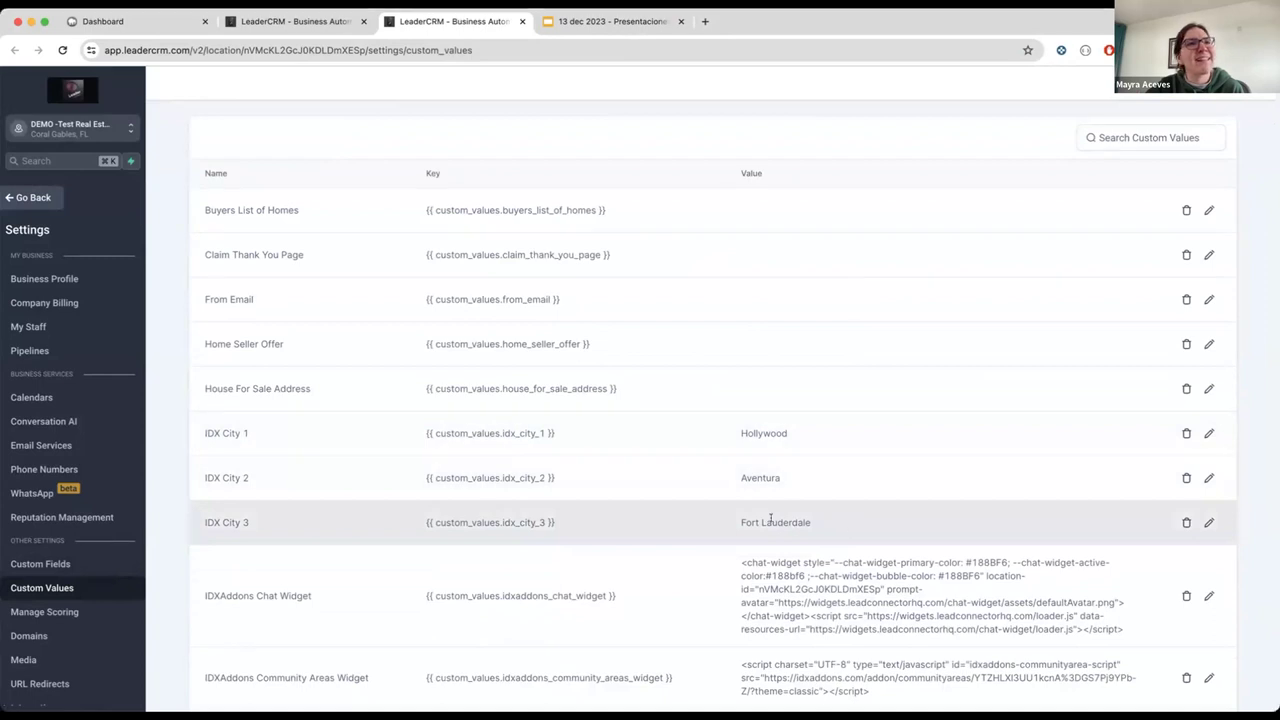
{"action": "scroll", "coordinate": [694, 500], "scroll_direction": "down", "scroll_amount": 2}
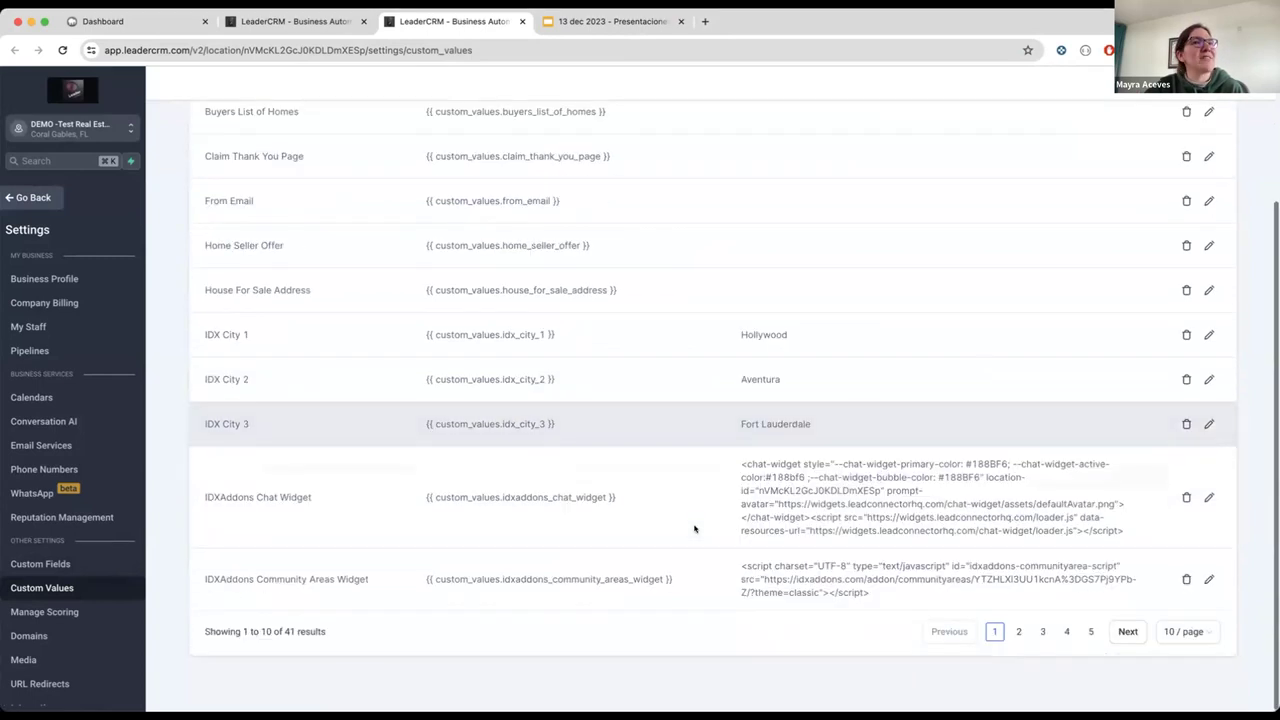
{"action": "scroll", "coordinate": [640, 350], "scroll_direction": "up", "scroll_amount": 4}
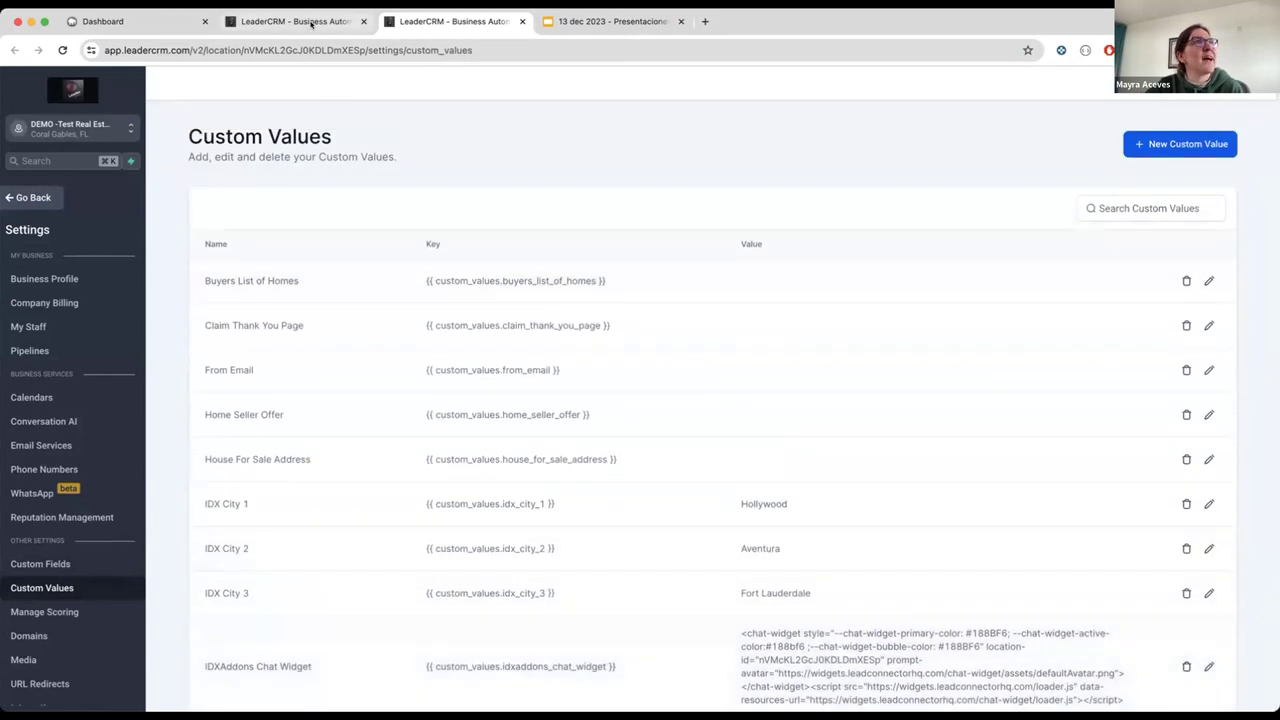
Step: Reload the LeaderCRM Websites page, confirm it is still empty, and return to IDX Addons
{"action": "left_click", "coordinate": [311, 23]}
{"action": "left_click", "coordinate": [343, 49]}
{"action": "key", "text": "Return"}
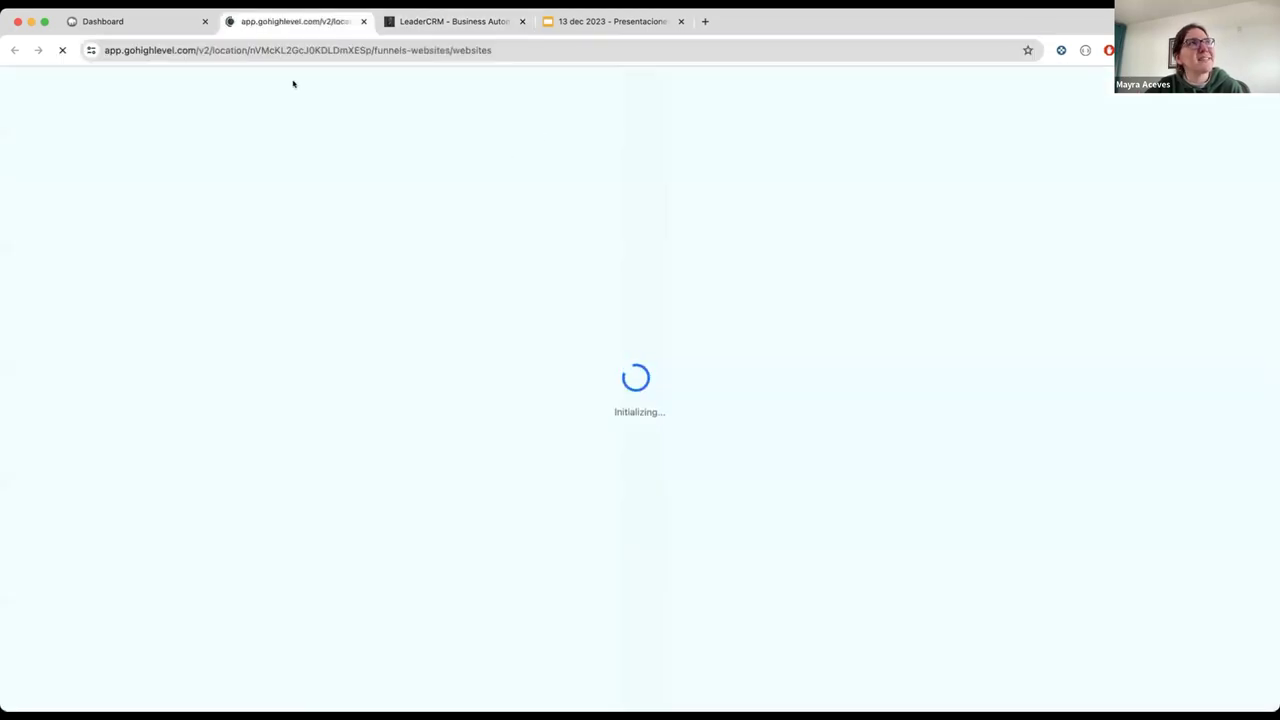
{"action": "left_click", "coordinate": [523, 49]}
{"action": "left_click", "coordinate": [547, 48]}
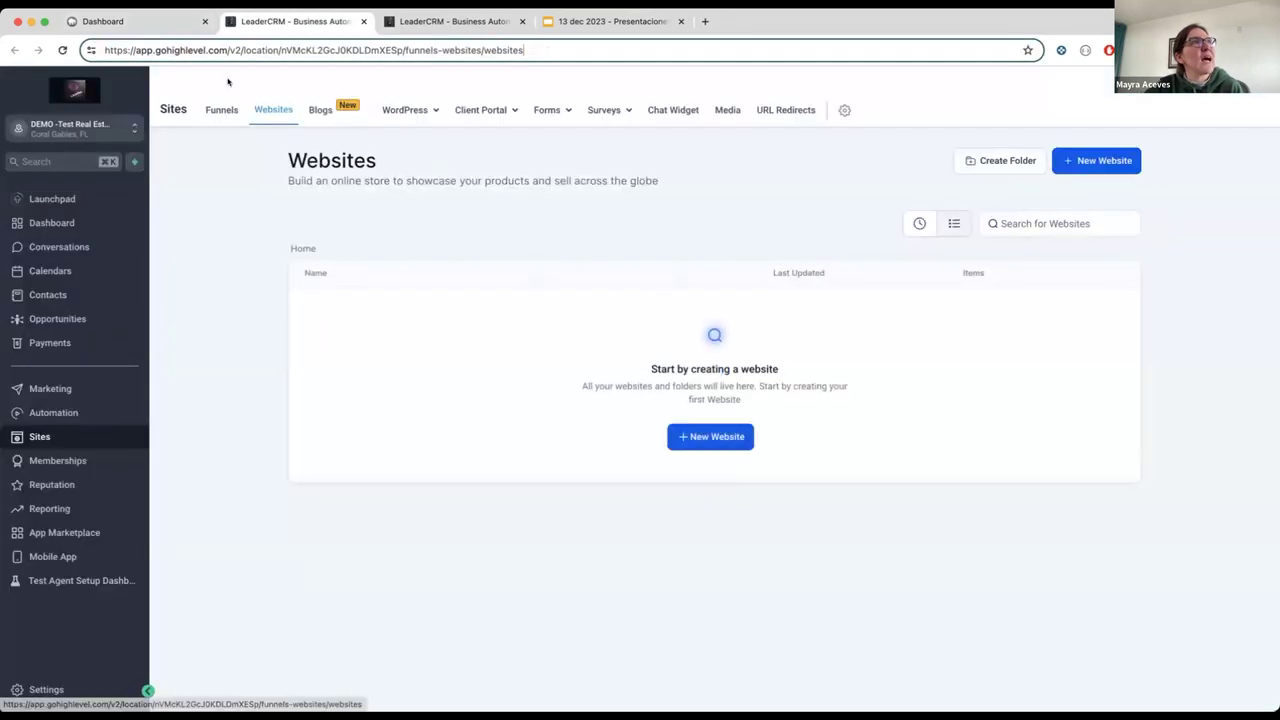
{"action": "left_click", "coordinate": [190, 24]}
Step: Open the IDX Addons Template Link in a new browser tab
{"action": "scroll", "coordinate": [340, 250], "scroll_direction": "up", "scroll_amount": 2}
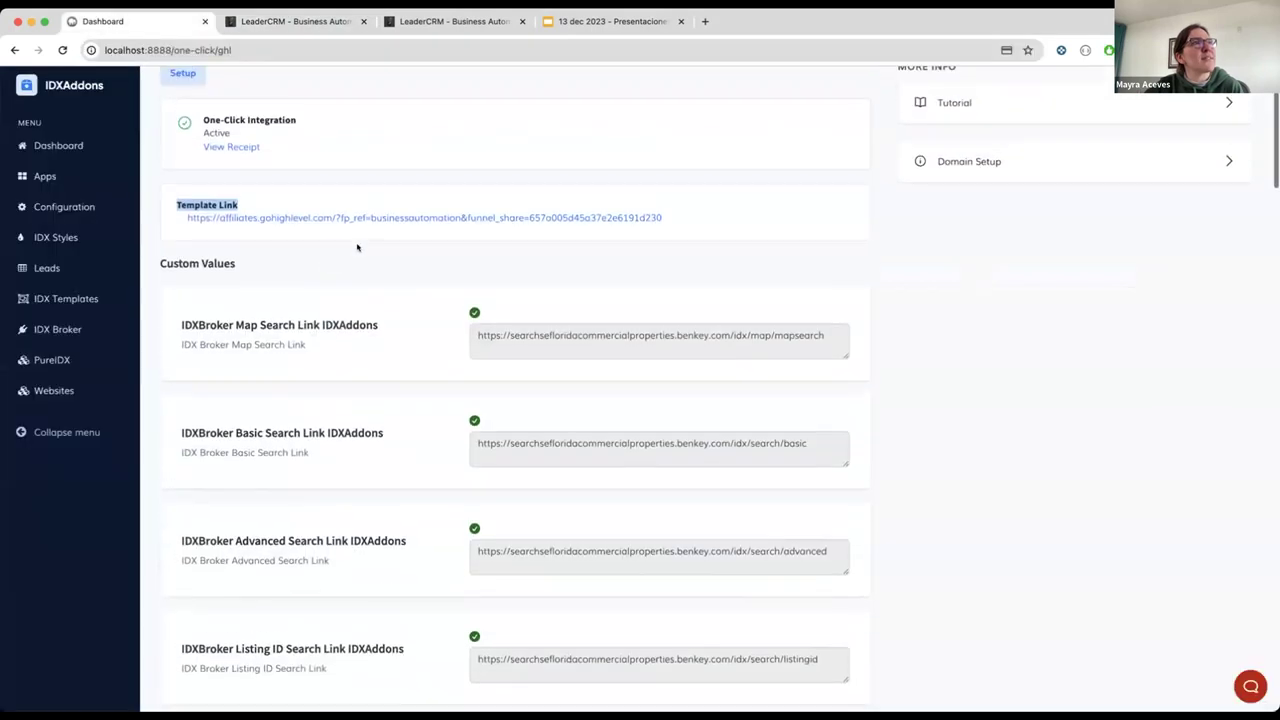
{"action": "right_click", "coordinate": [371, 219]}
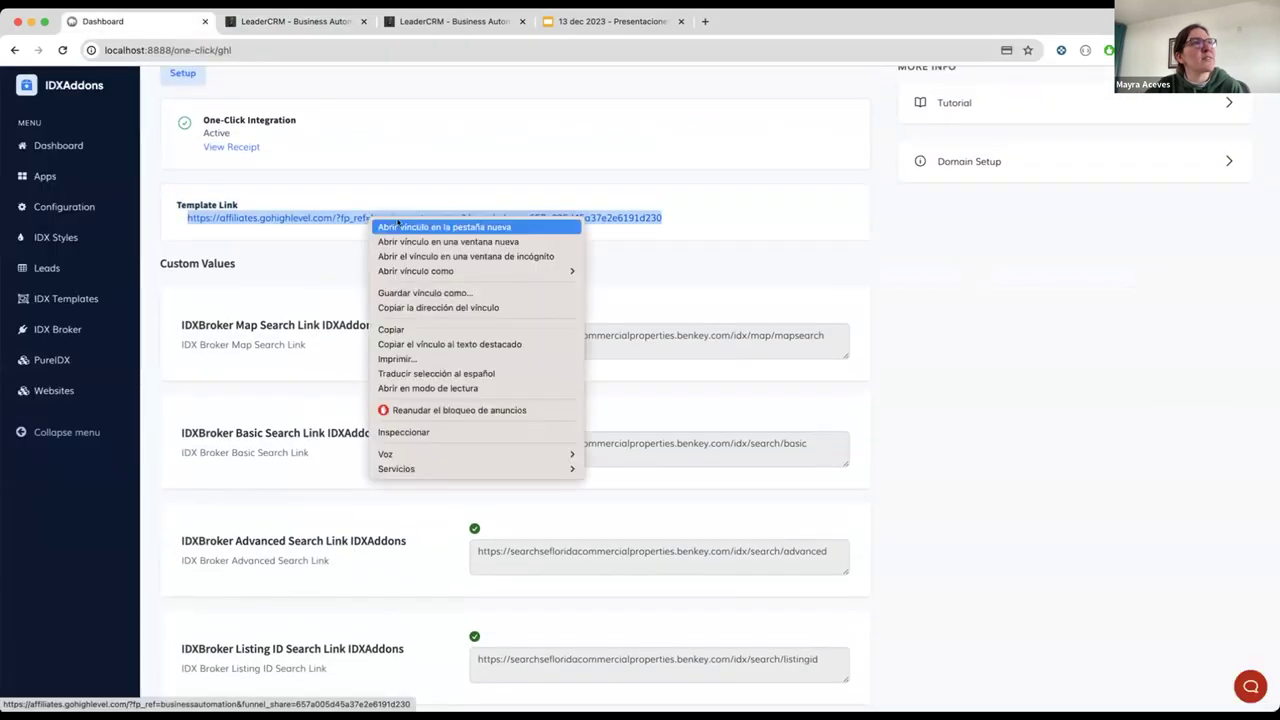
{"action": "left_click", "coordinate": [430, 227]}
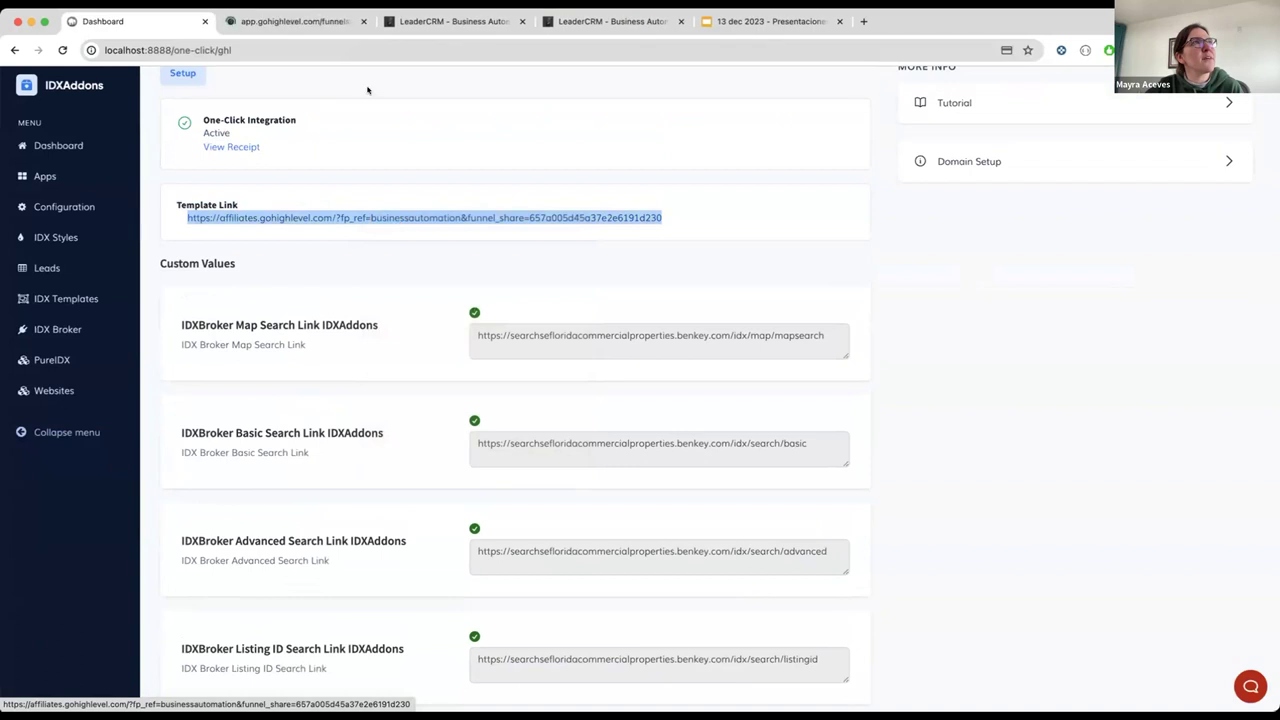
{"action": "left_click", "coordinate": [325, 26]}
{"action": "left_click", "coordinate": [421, 49]}
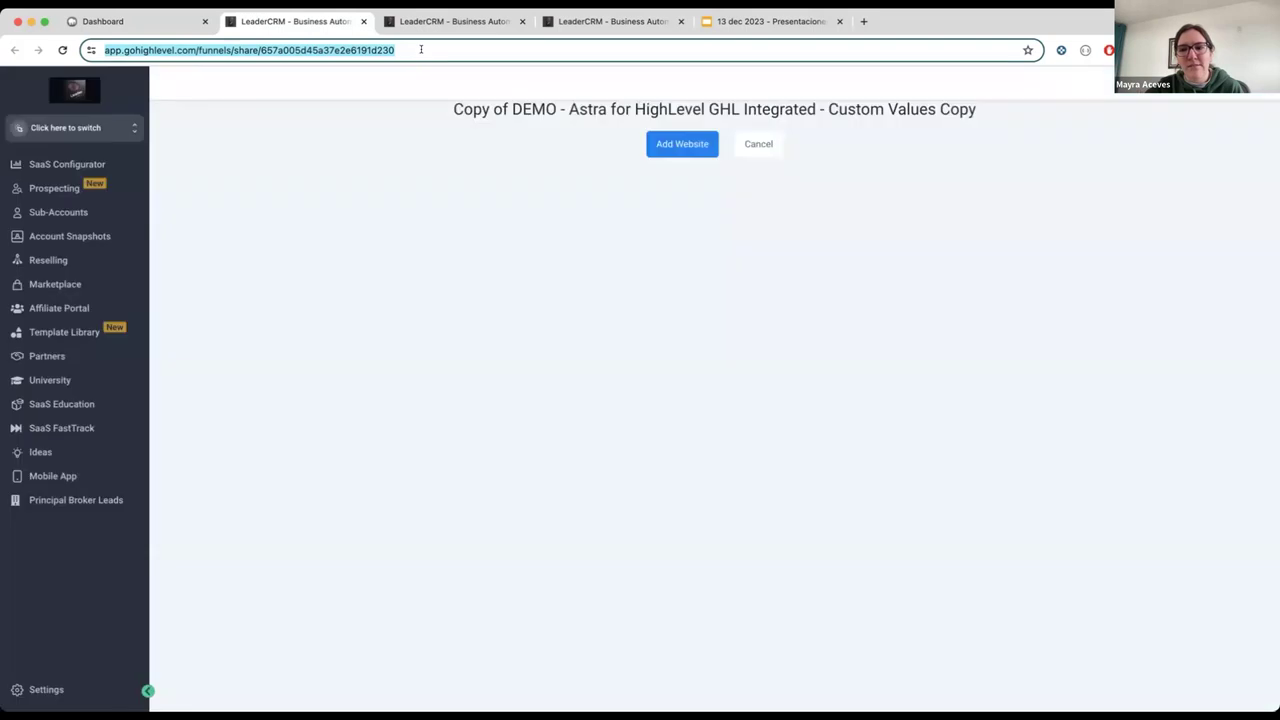
Step: Add the shared website template and clone it into the DEMO -Test Real Estate location
{"action": "left_click", "coordinate": [554, 248]}
{"action": "left_click", "coordinate": [674, 145]}
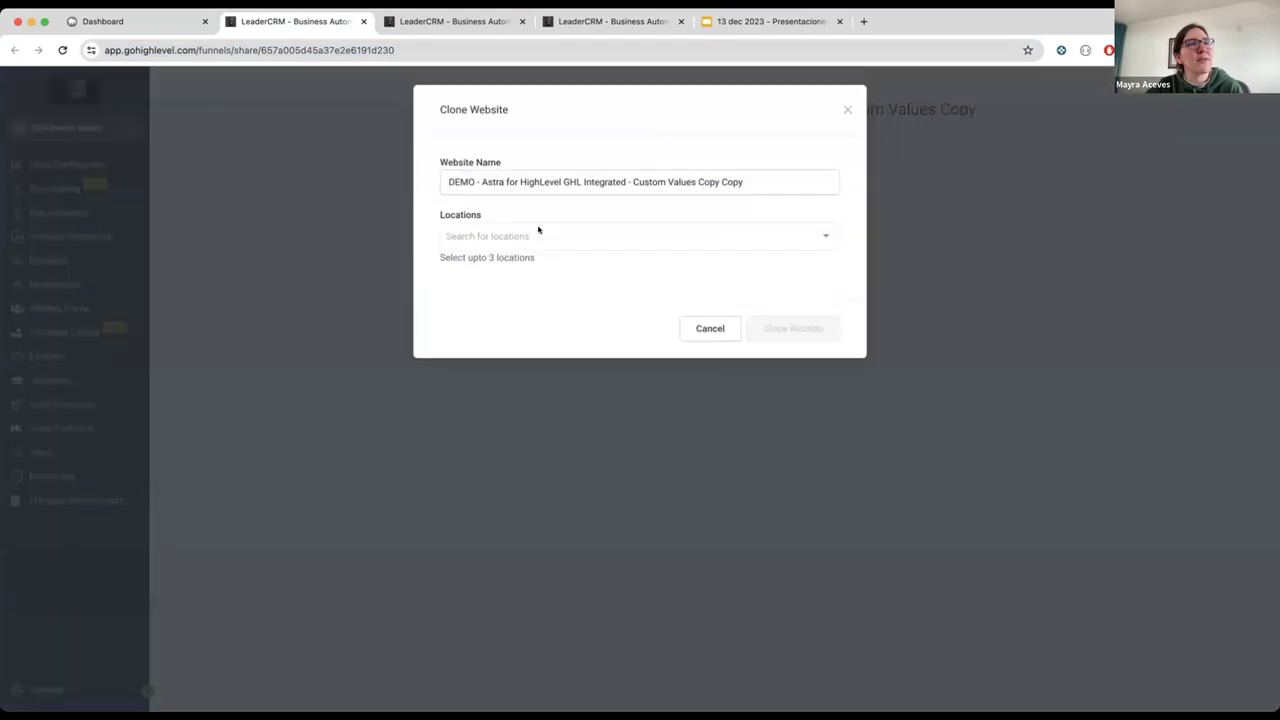
{"action": "left_click", "coordinate": [538, 230]}
{"action": "type", "text": "d"}
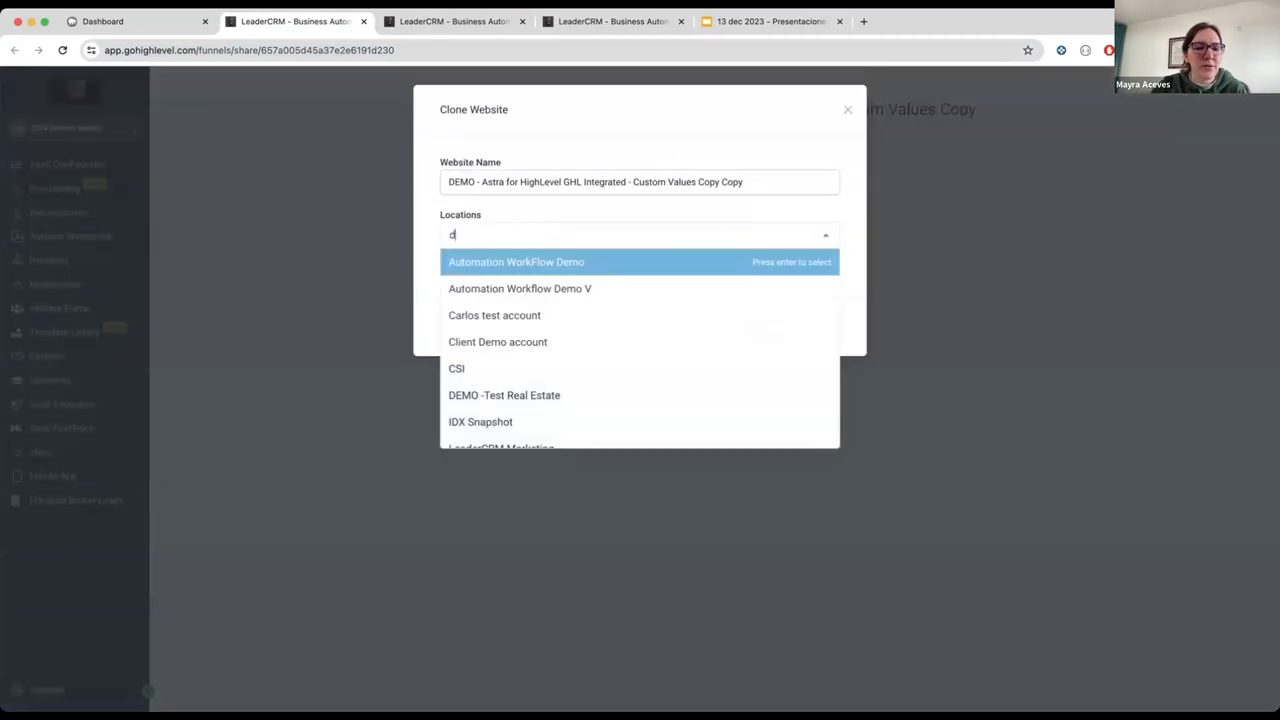
{"action": "type", "text": "emo"}
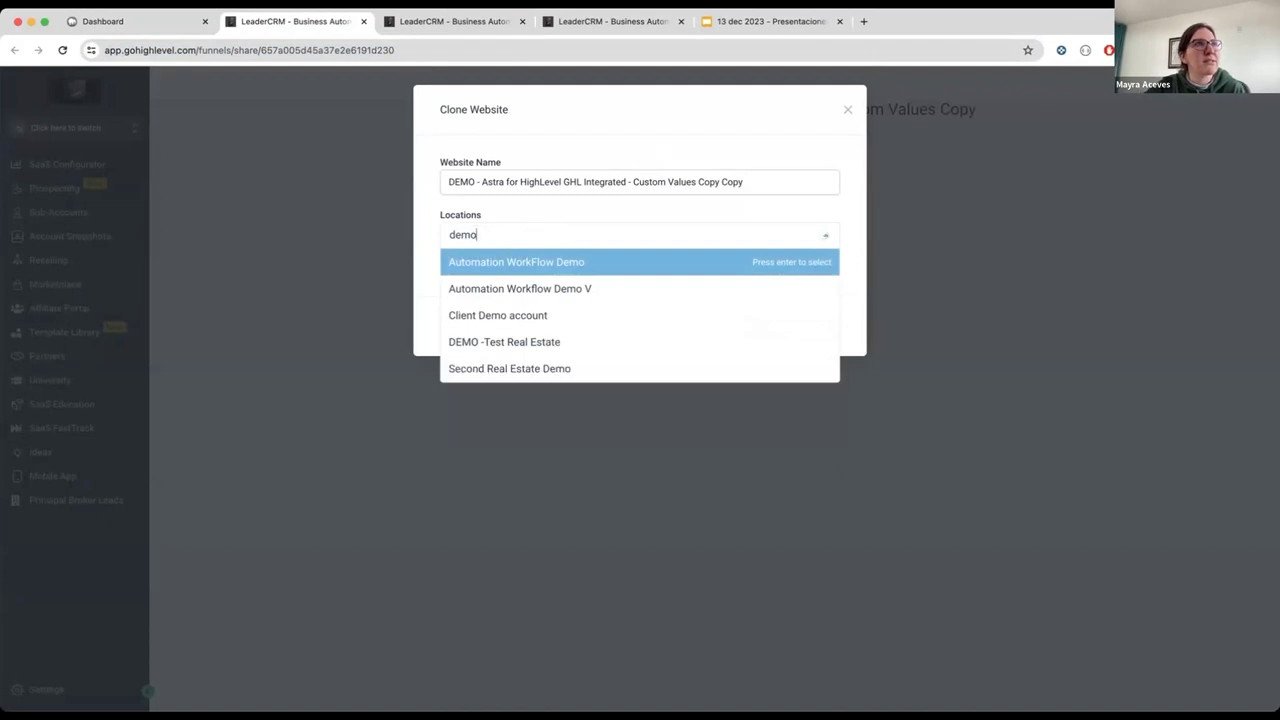
{"action": "left_click", "coordinate": [510, 341]}
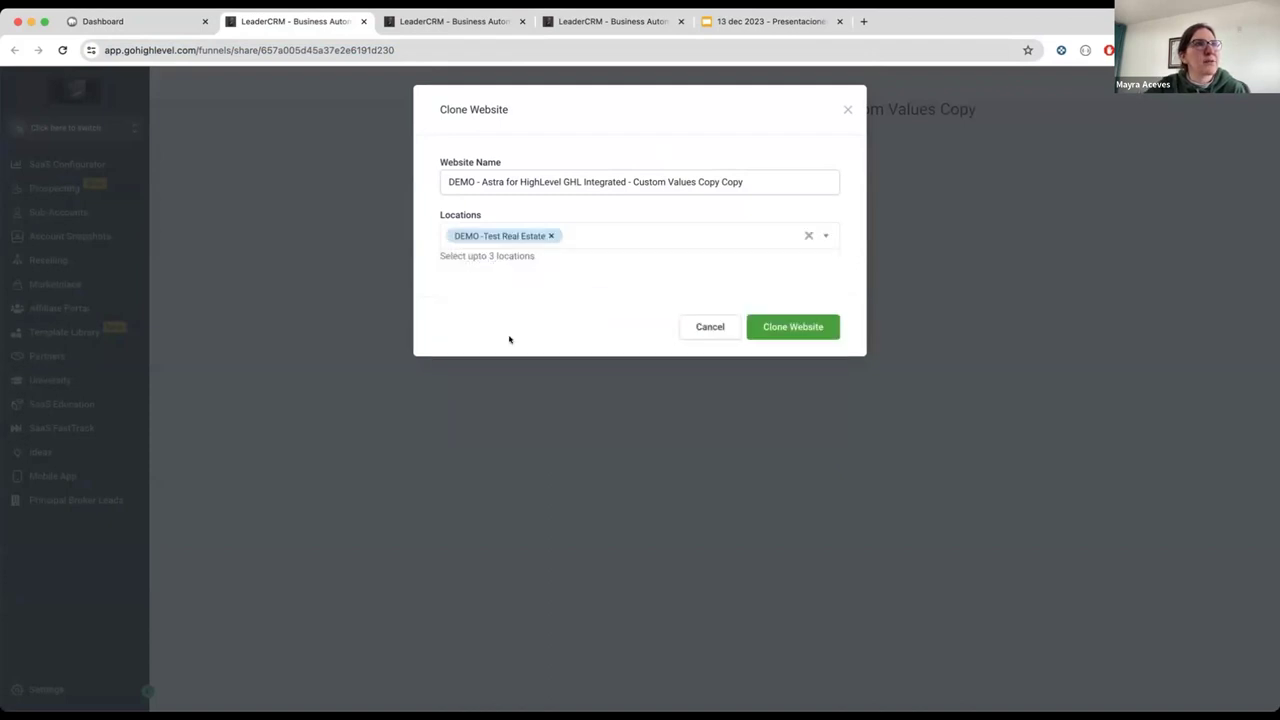
{"action": "left_click", "coordinate": [789, 326]}
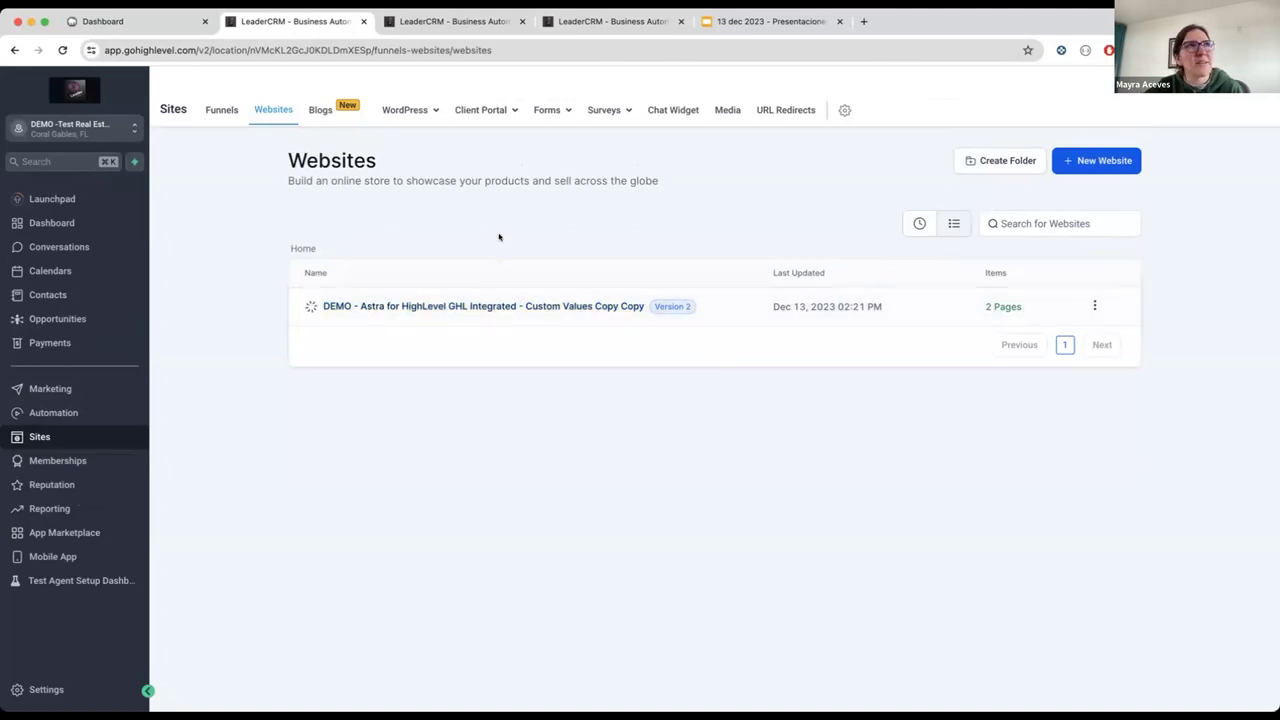
Step: Reload Websites, check the clone now has 3 pages, and open the cloned Astra website
{"action": "left_click", "coordinate": [541, 49]}
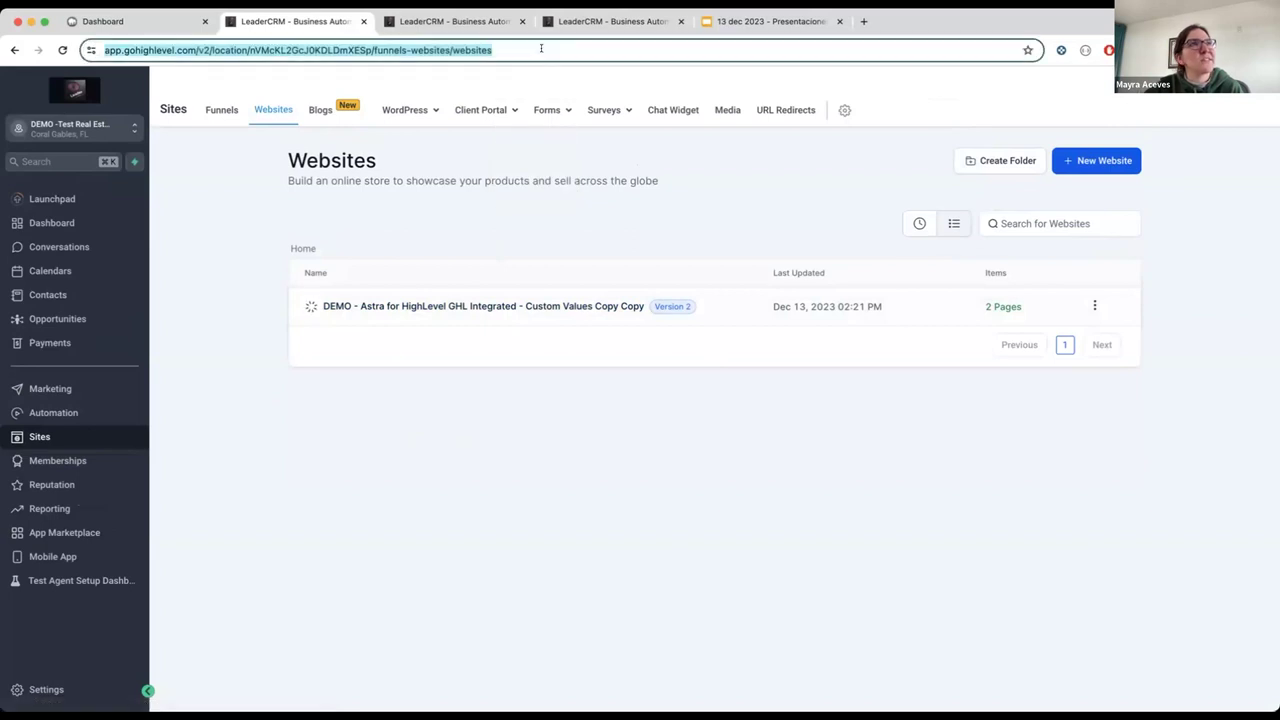
{"action": "left_click", "coordinate": [541, 49]}
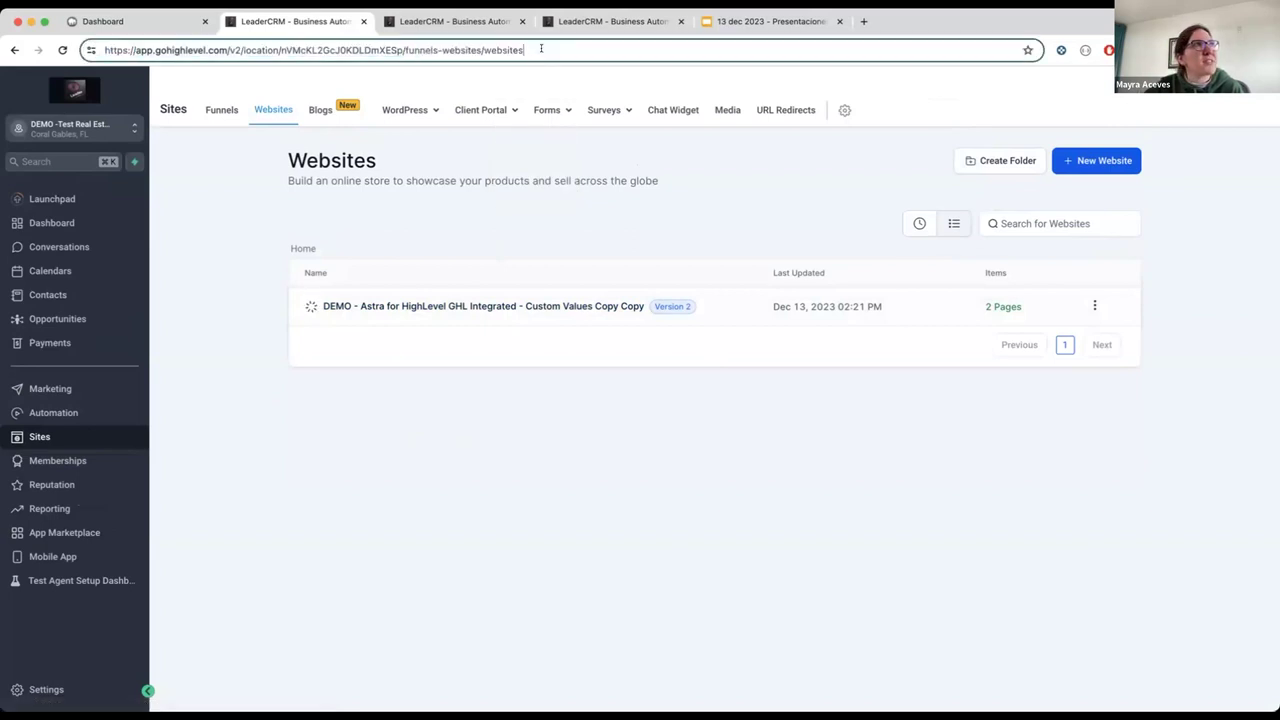
{"action": "key", "text": "Return"}
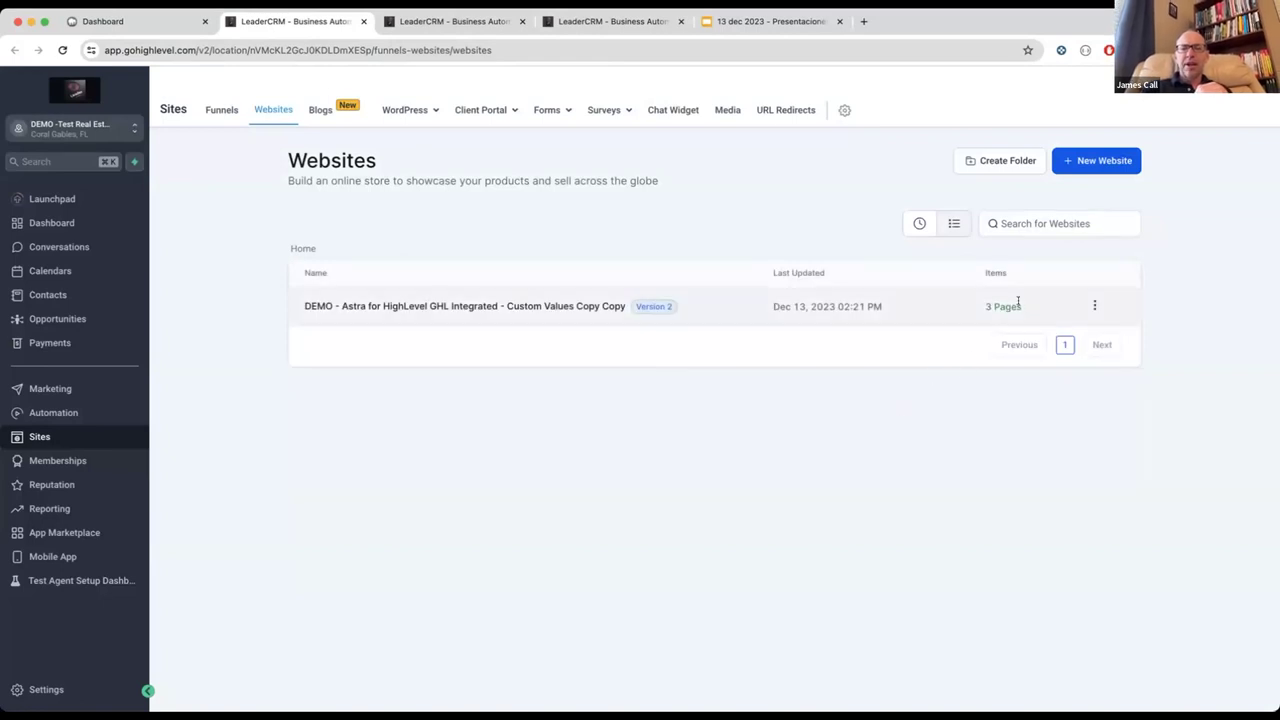
{"action": "triple_click", "coordinate": [984, 305]}
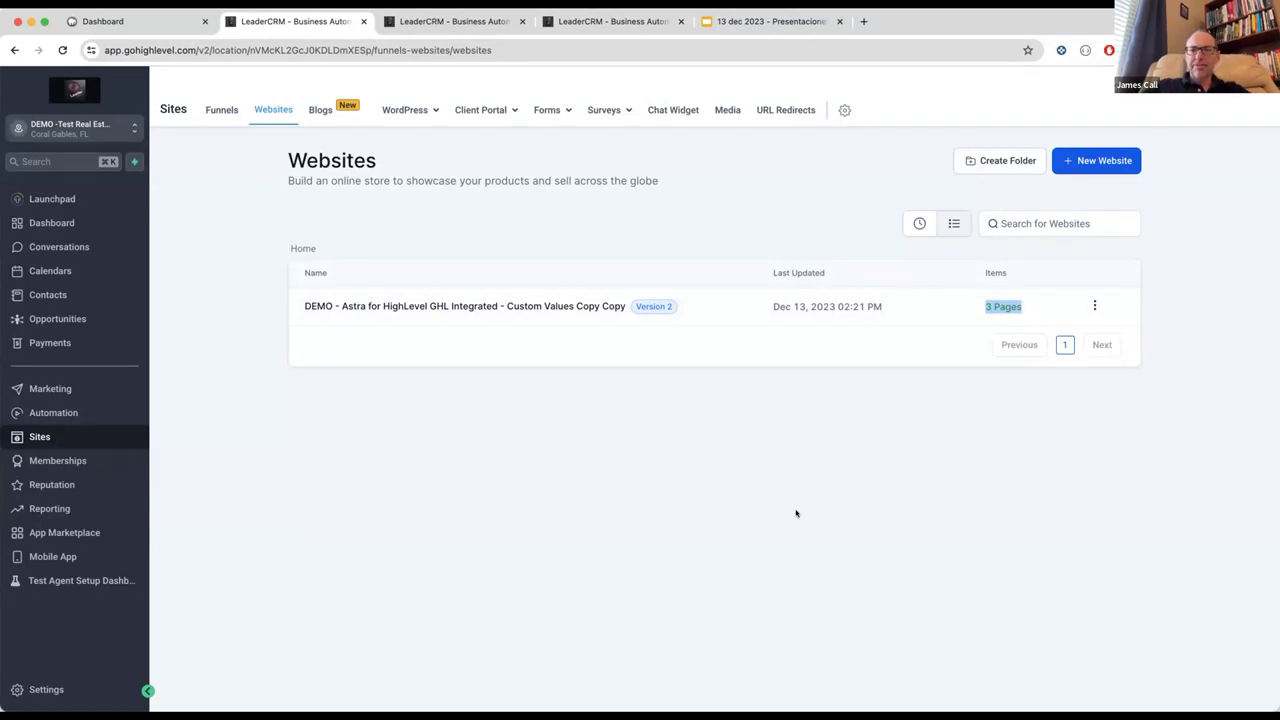
{"action": "left_click", "coordinate": [965, 316]}
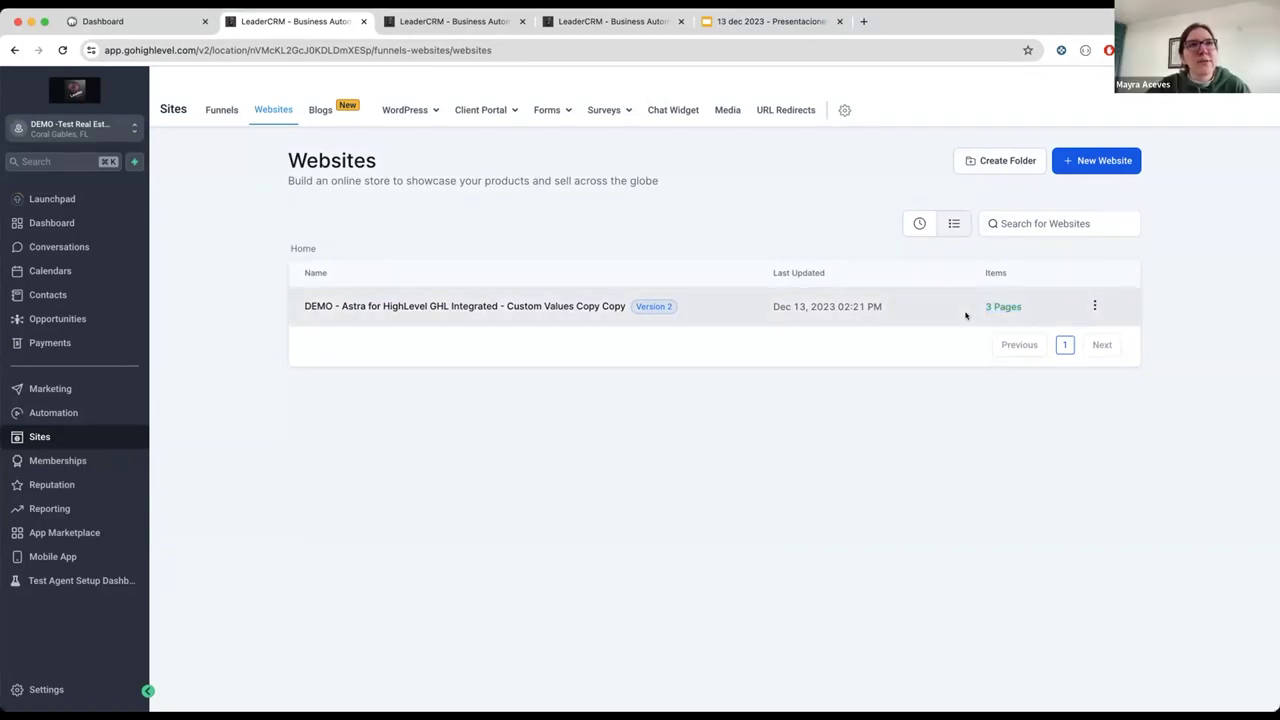
{"action": "left_click_drag", "start_coordinate": [985, 303], "coordinate": [1034, 306]}
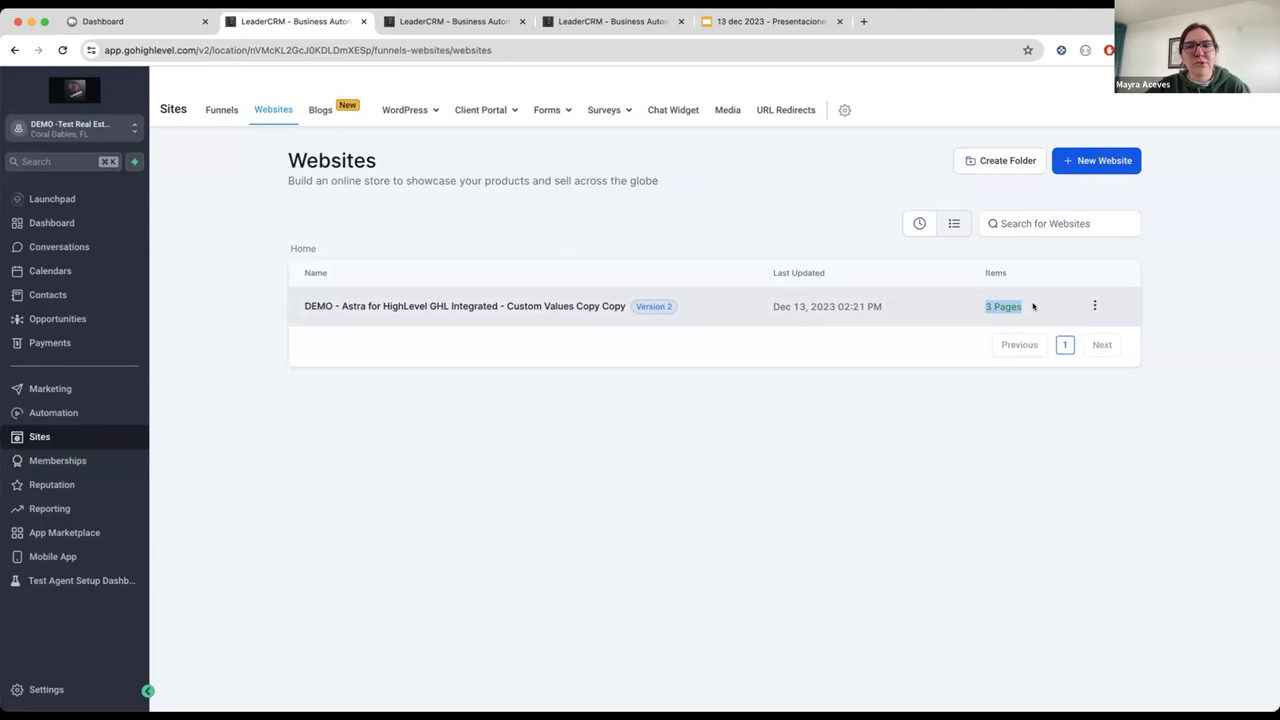
{"action": "left_click", "coordinate": [365, 308]}
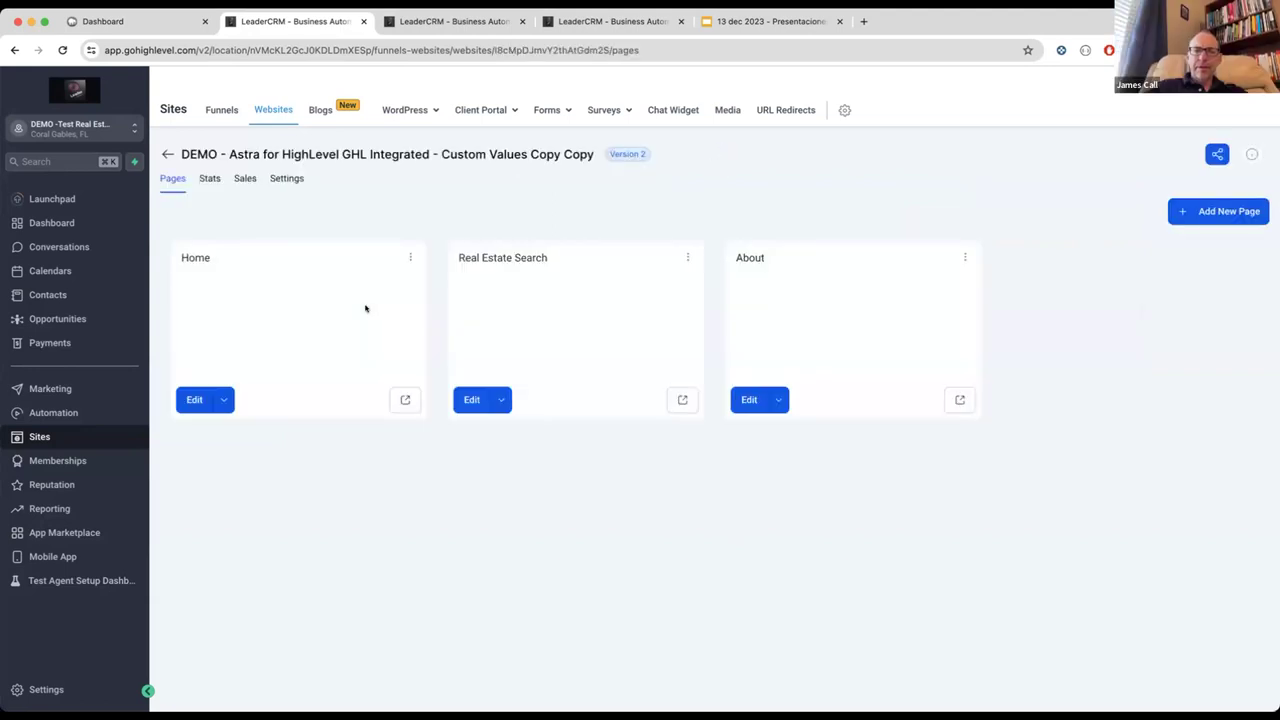
Step: Open the Home page's live preview and scroll down through its listings and areas
{"action": "left_click", "coordinate": [402, 400]}
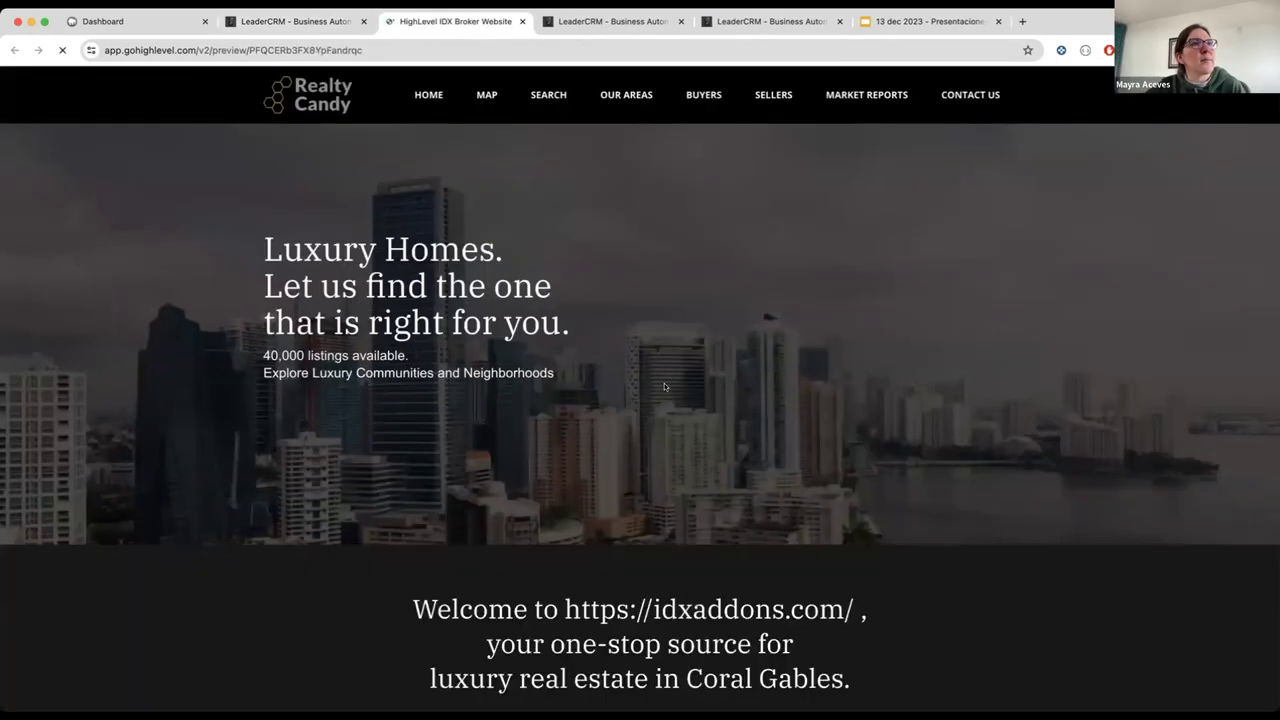
{"action": "scroll", "coordinate": [664, 387], "scroll_direction": "down", "scroll_amount": 6}
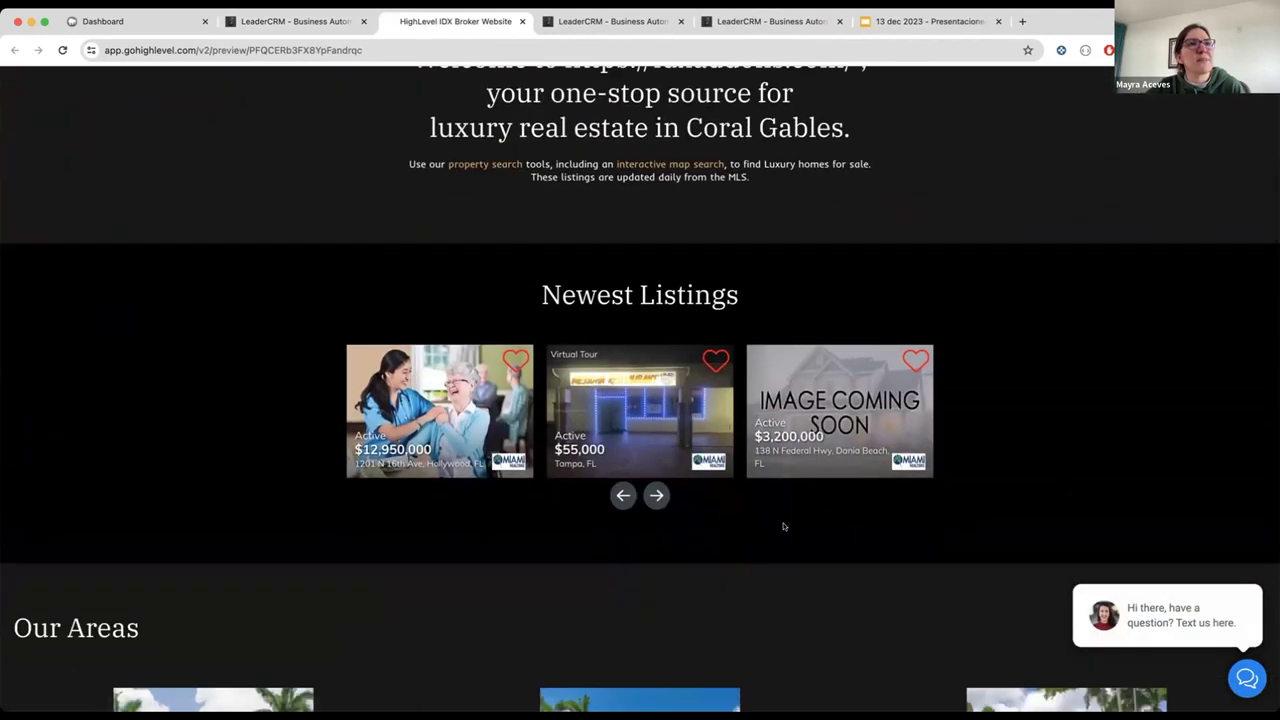
{"action": "scroll", "coordinate": [783, 525], "scroll_direction": "down", "scroll_amount": 3}
{"action": "scroll", "coordinate": [780, 526], "scroll_direction": "up", "scroll_amount": 2}
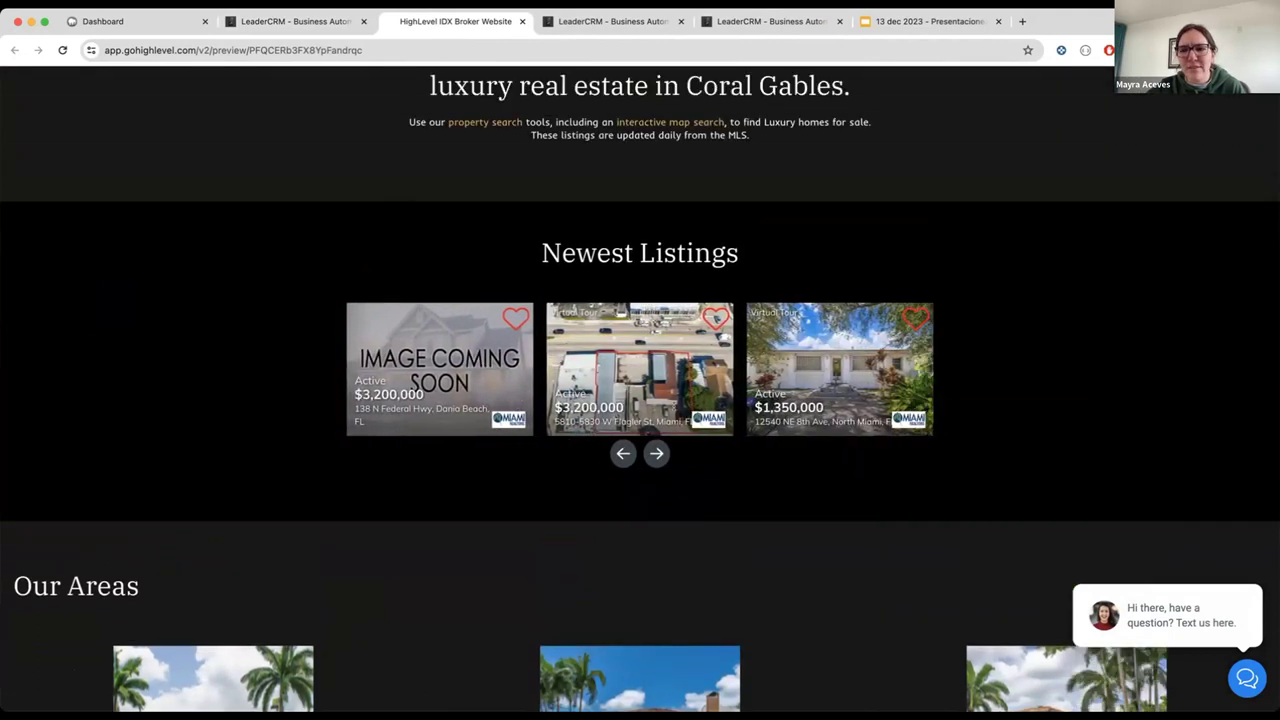
{"action": "scroll", "coordinate": [774, 403], "scroll_direction": "down", "scroll_amount": 4}
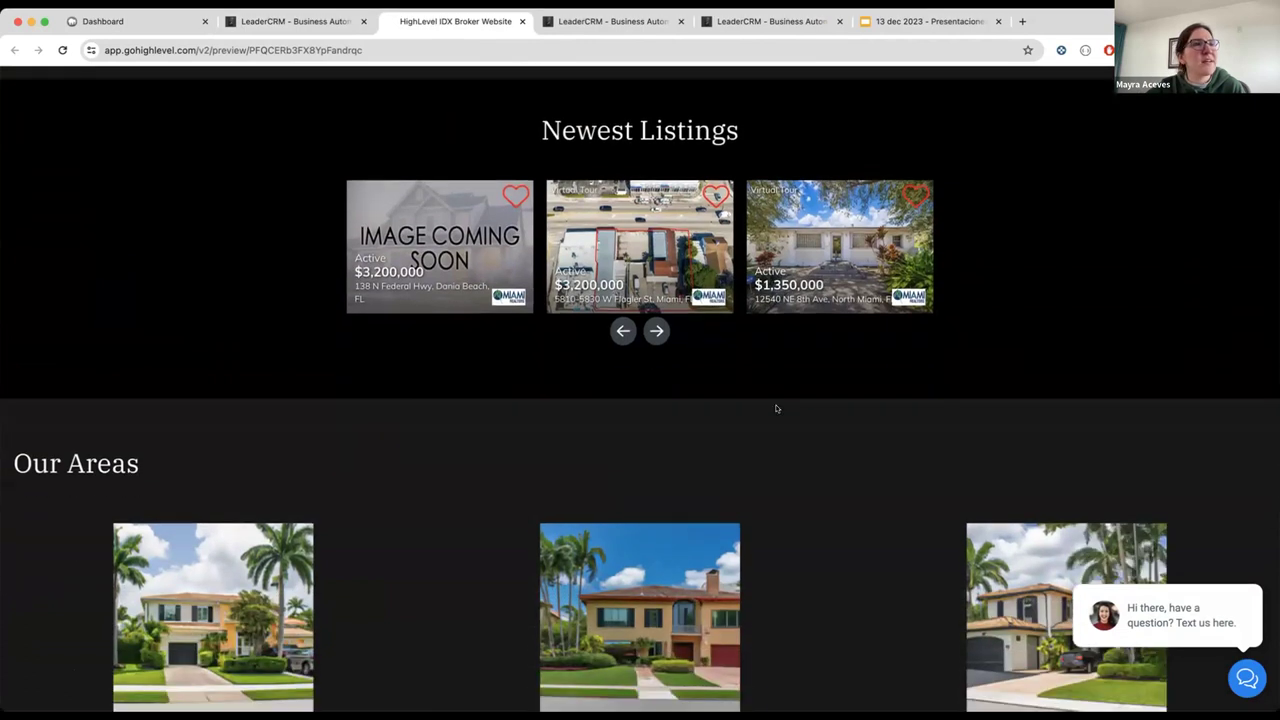
{"action": "scroll", "coordinate": [680, 475], "scroll_direction": "down", "scroll_amount": 3}
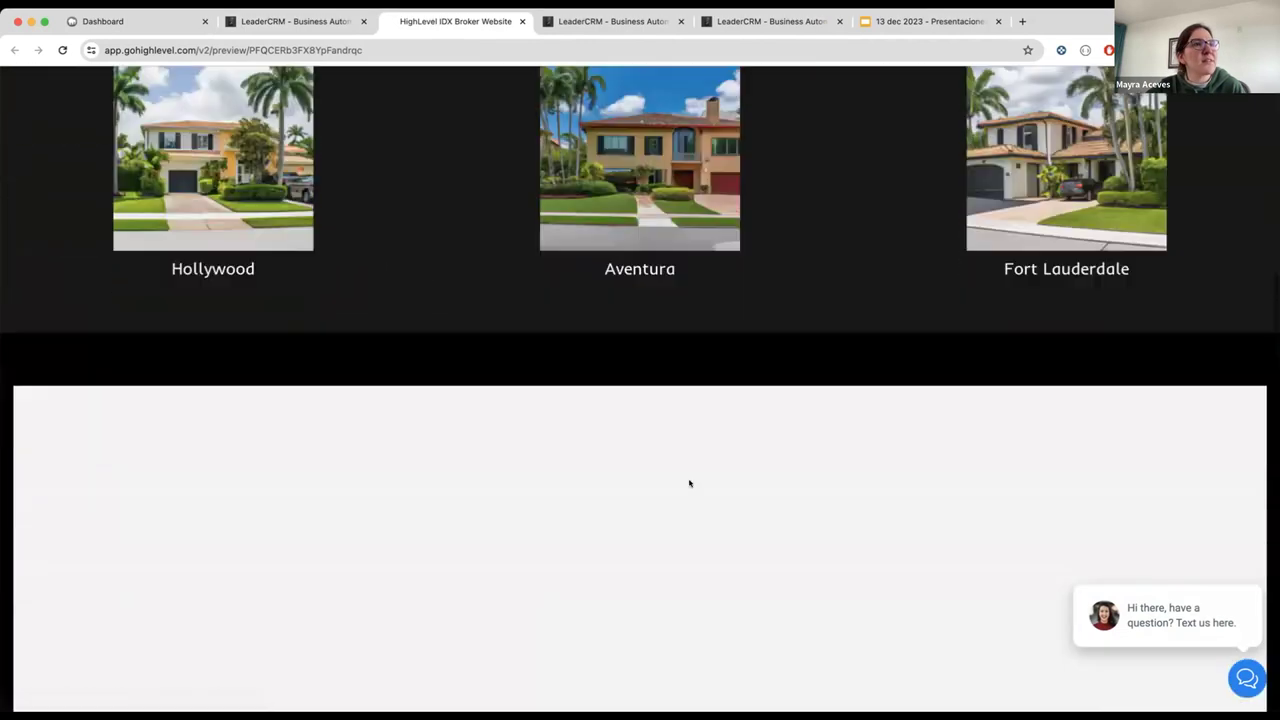
{"action": "scroll", "coordinate": [664, 386], "scroll_direction": "down", "scroll_amount": 4}
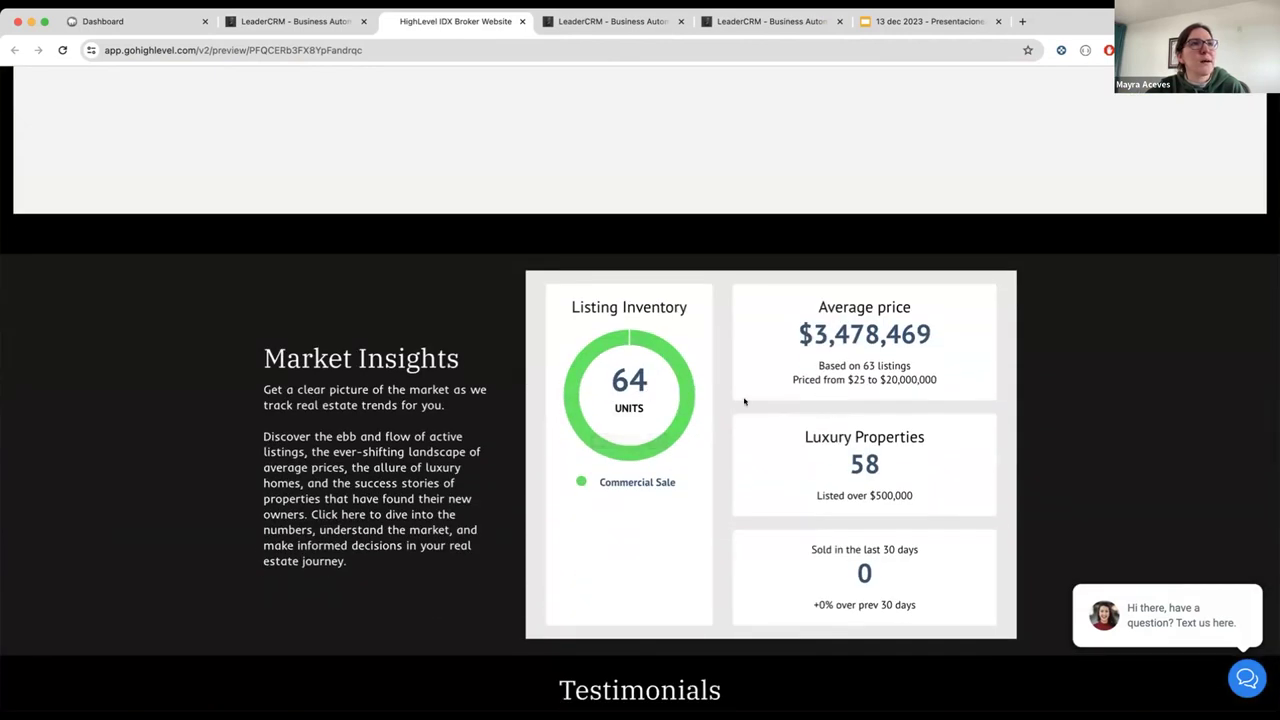
{"action": "scroll", "coordinate": [746, 400], "scroll_direction": "down", "scroll_amount": 2}
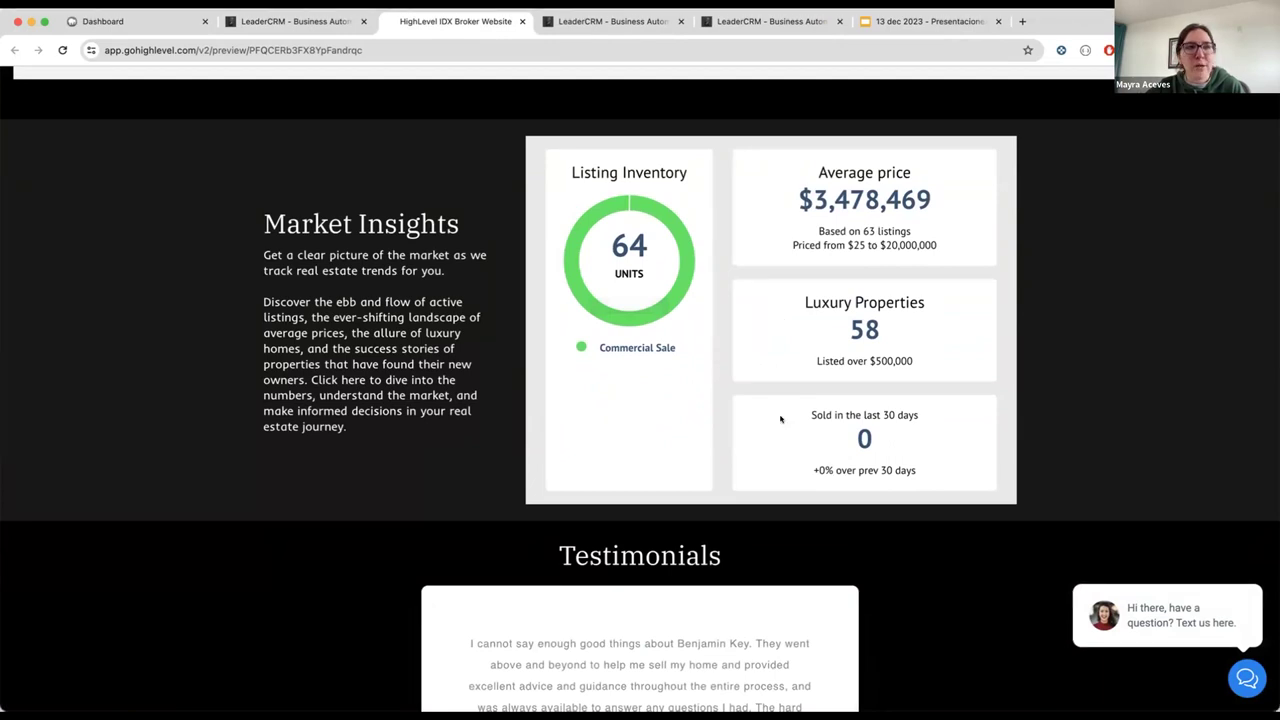
{"action": "scroll", "coordinate": [781, 418], "scroll_direction": "down", "scroll_amount": 3}
Step: Scroll past the Testimonials section to the footer and back up to the navigation bar
{"action": "left_click_drag", "start_coordinate": [560, 338], "coordinate": [719, 380]}
{"action": "scroll", "coordinate": [689, 514], "scroll_direction": "down", "scroll_amount": 3}
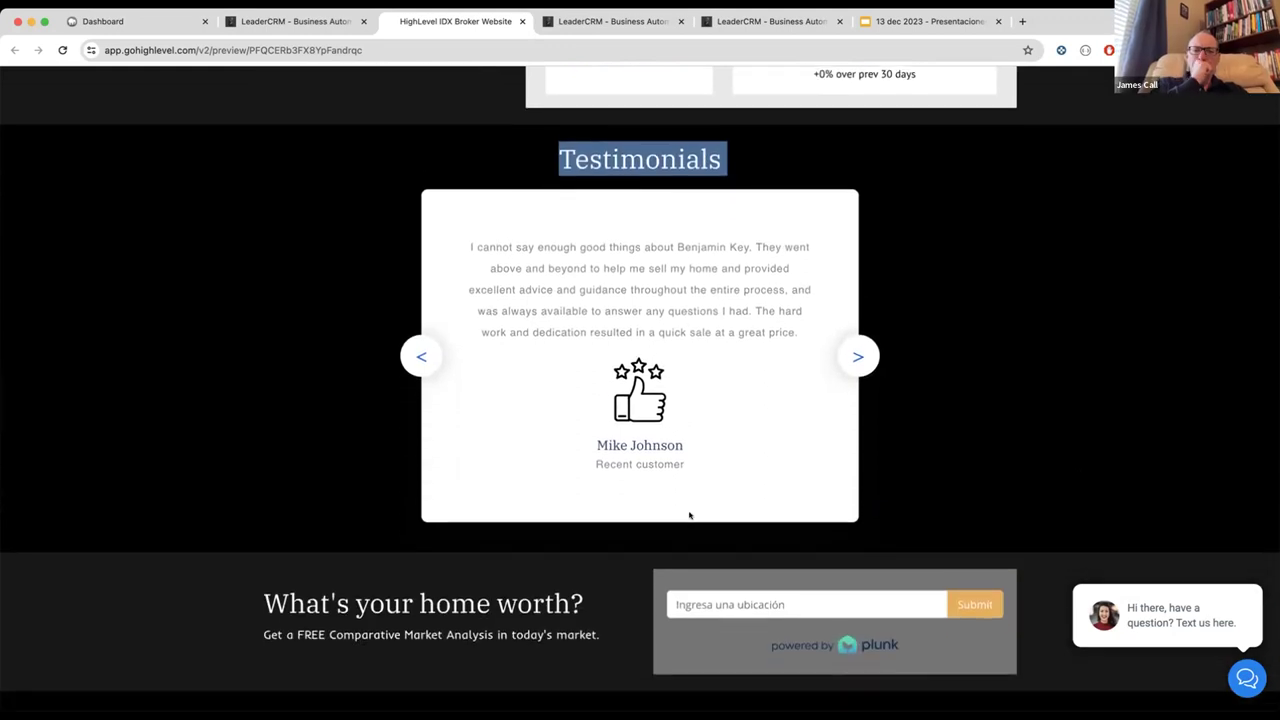
{"action": "scroll", "coordinate": [724, 503], "scroll_direction": "down", "scroll_amount": 3}
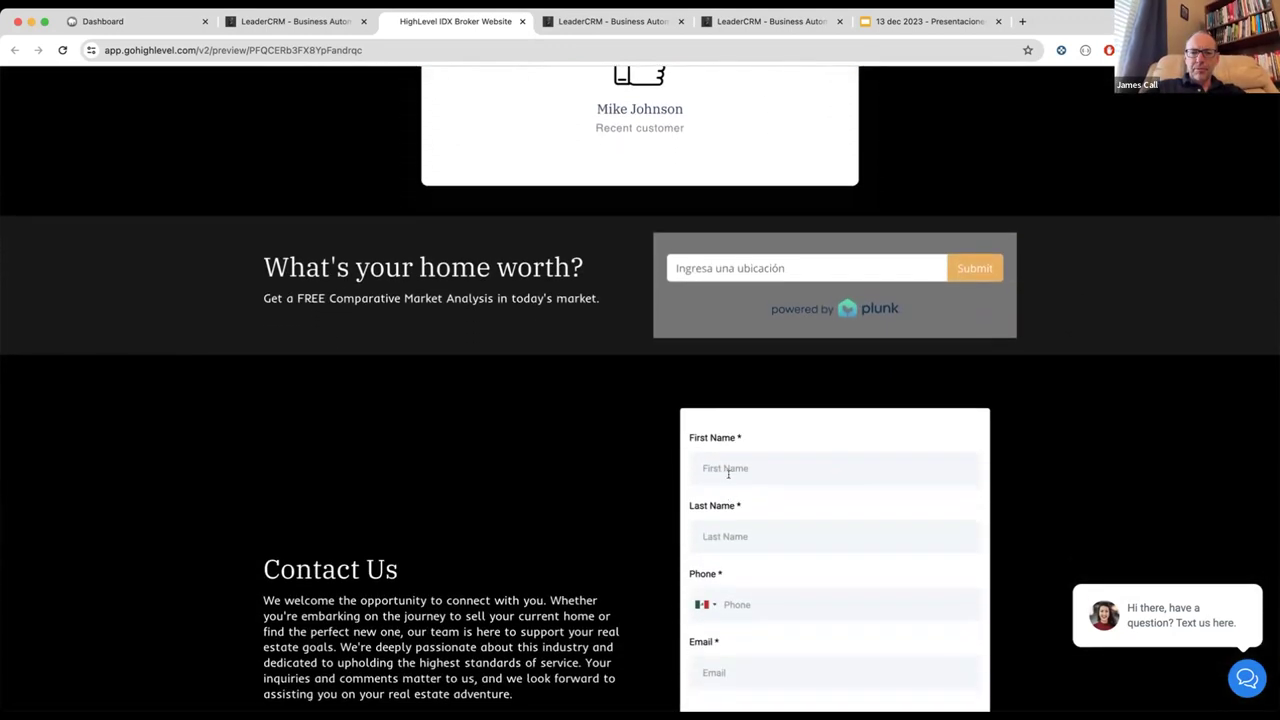
{"action": "scroll", "coordinate": [735, 512], "scroll_direction": "down", "scroll_amount": 1}
{"action": "scroll", "coordinate": [738, 518], "scroll_direction": "down", "scroll_amount": 5}
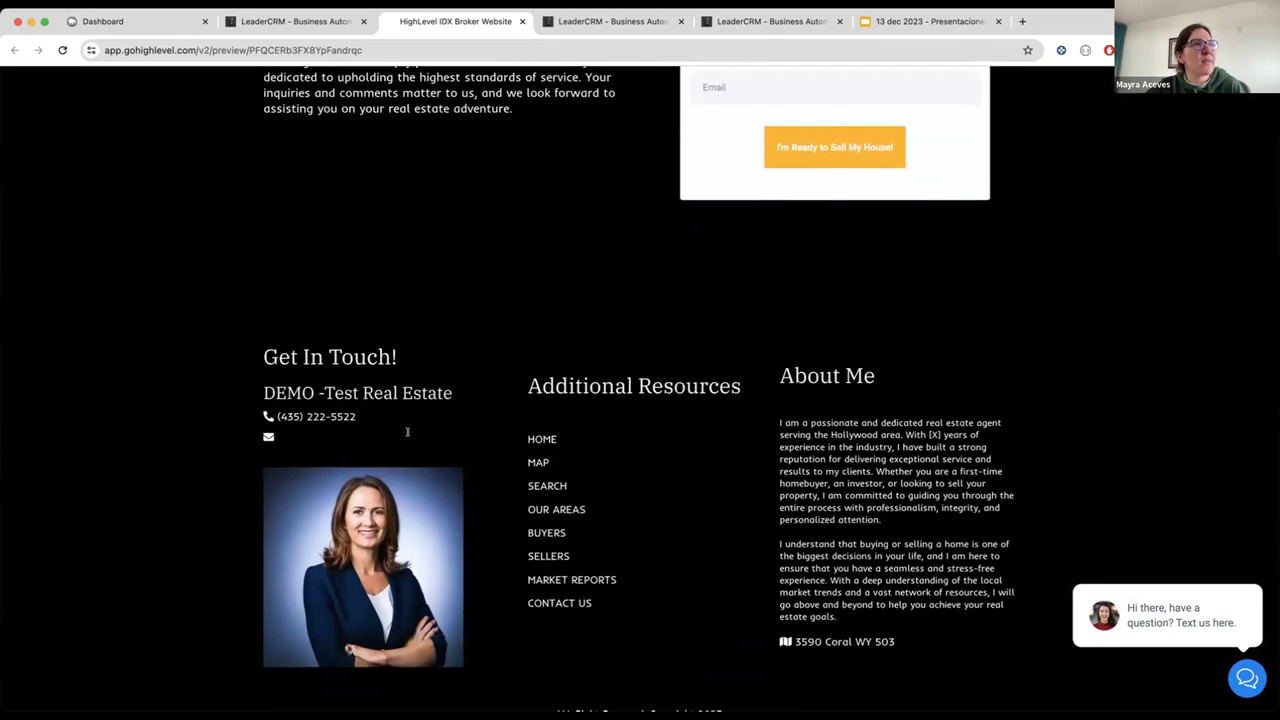
{"action": "scroll", "coordinate": [416, 397], "scroll_direction": "up", "scroll_amount": 20}
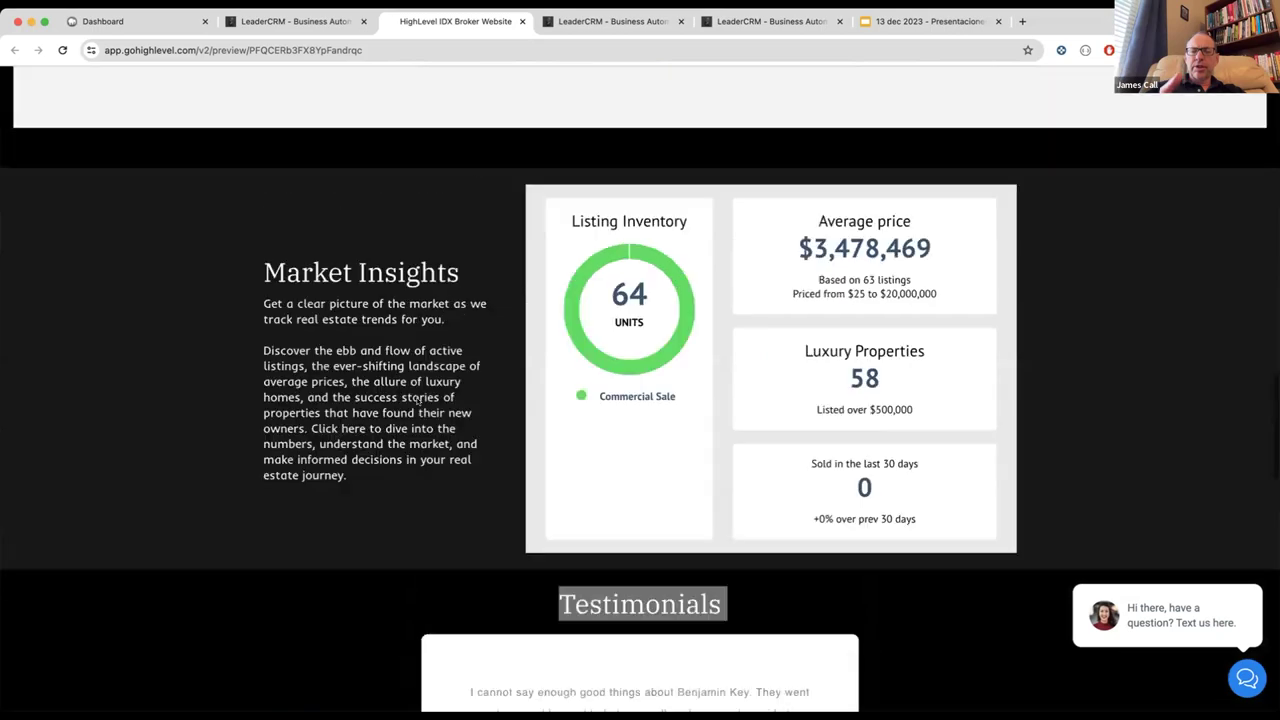
{"action": "scroll", "coordinate": [418, 401], "scroll_direction": "down", "scroll_amount": 20}
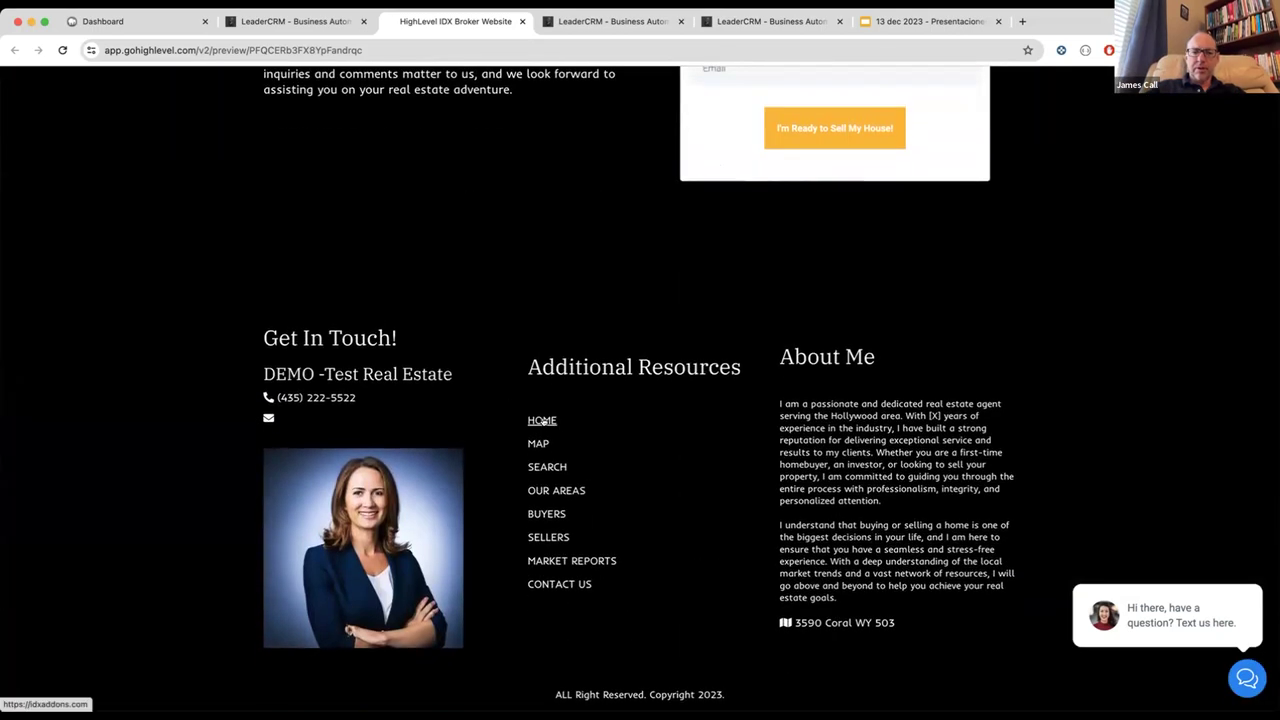
{"action": "scroll", "coordinate": [542, 421], "scroll_direction": "up", "scroll_amount": 20}
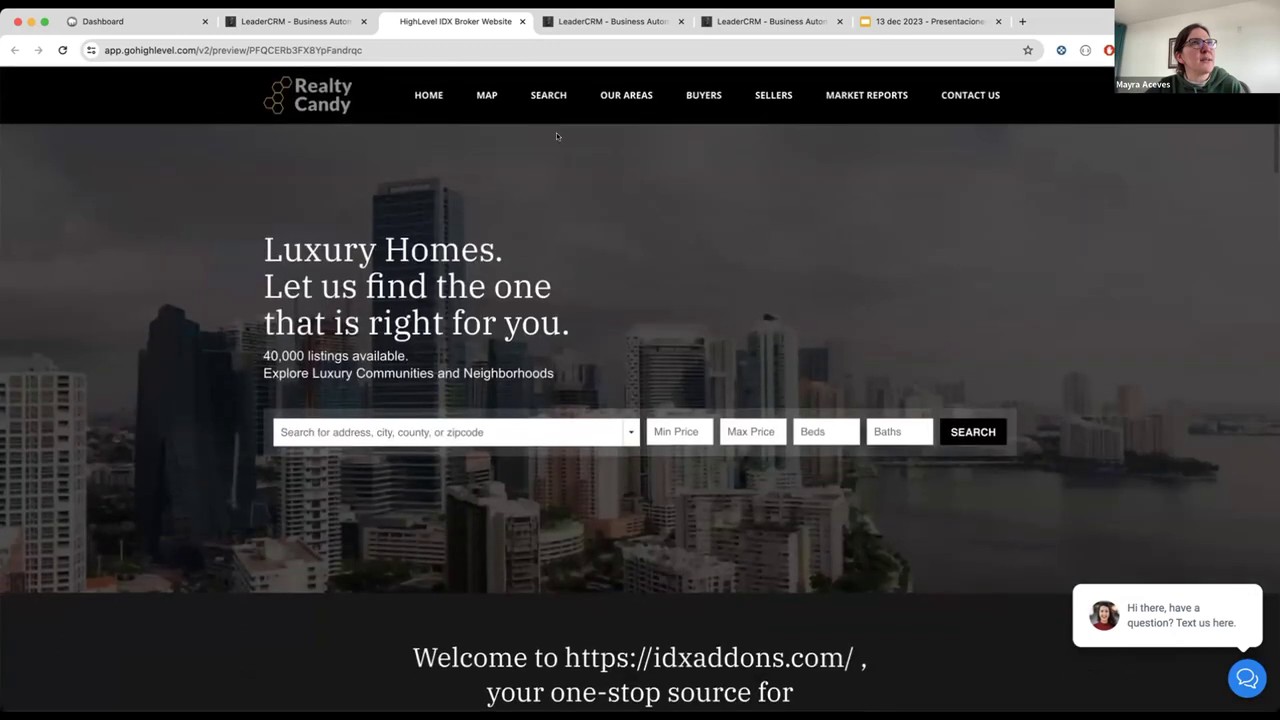
{"action": "mouse_move", "coordinate": [541, 95]}
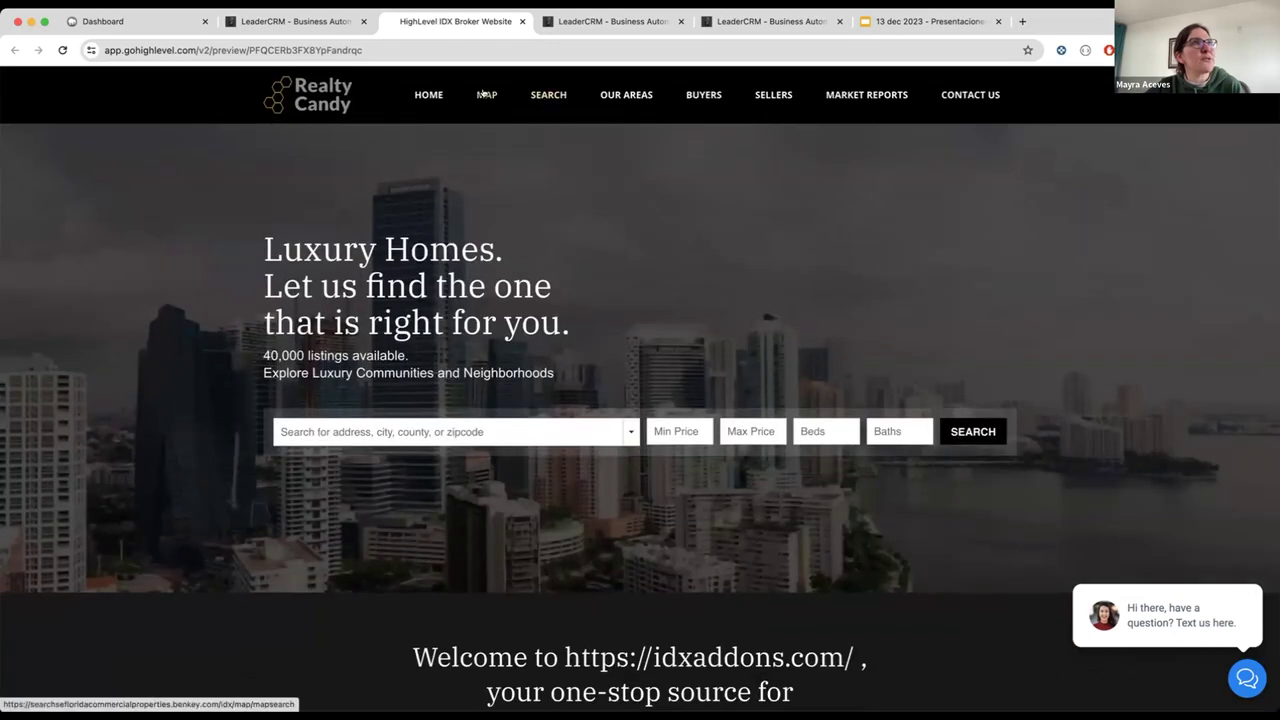
{"action": "right_click", "coordinate": [495, 93]}
Step: Open the preview's MAP link in a new tab, view the BKRE map search, then return to the preview
{"action": "left_click", "coordinate": [510, 100]}
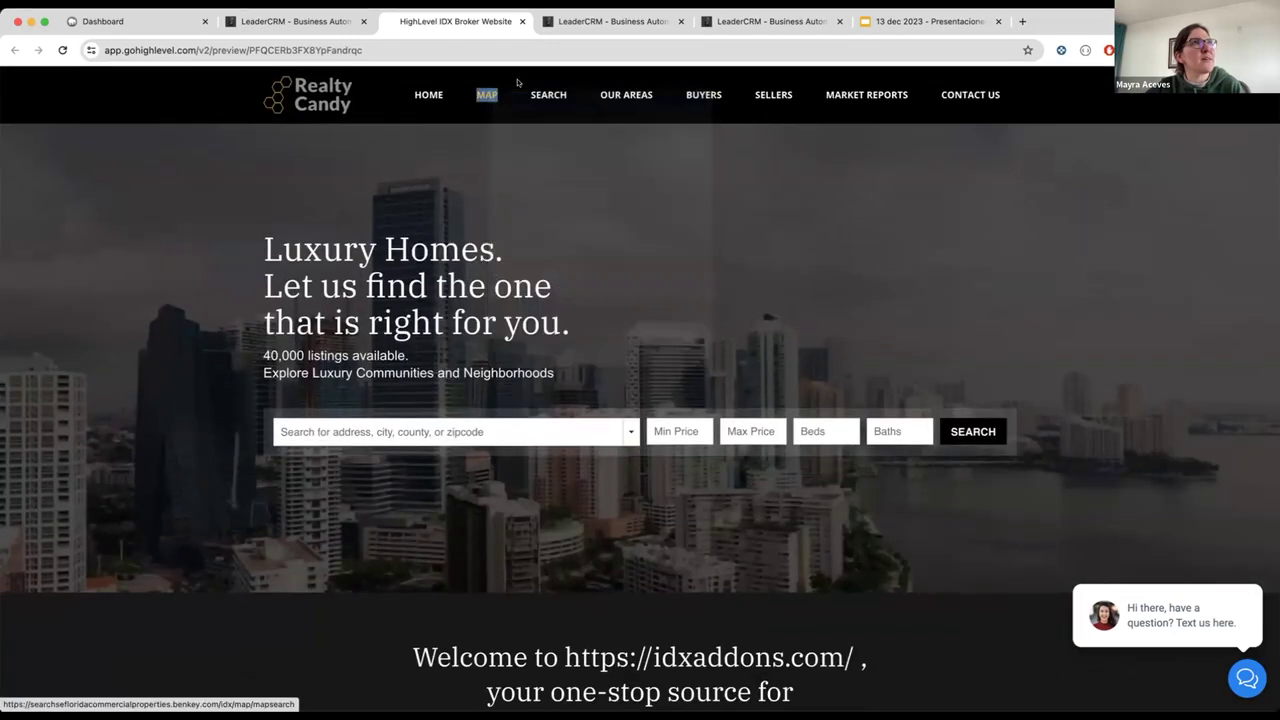
{"action": "left_click", "coordinate": [567, 21]}
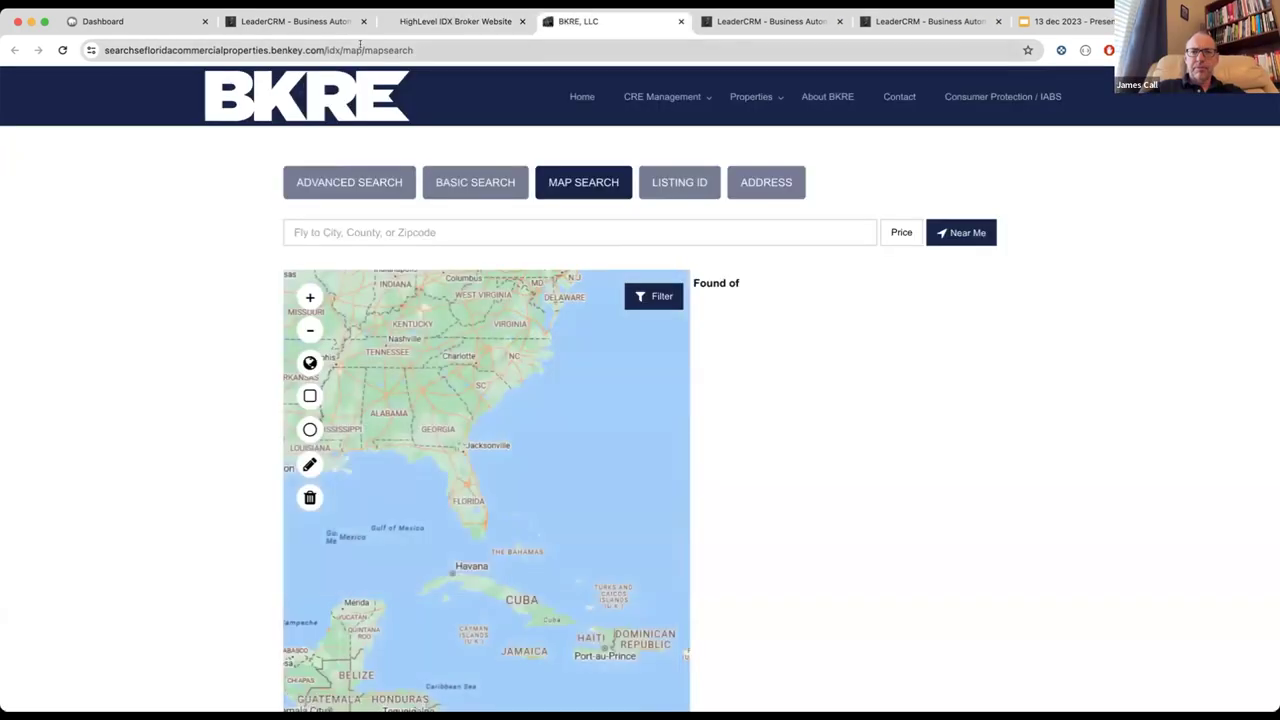
{"action": "left_click", "coordinate": [408, 44]}
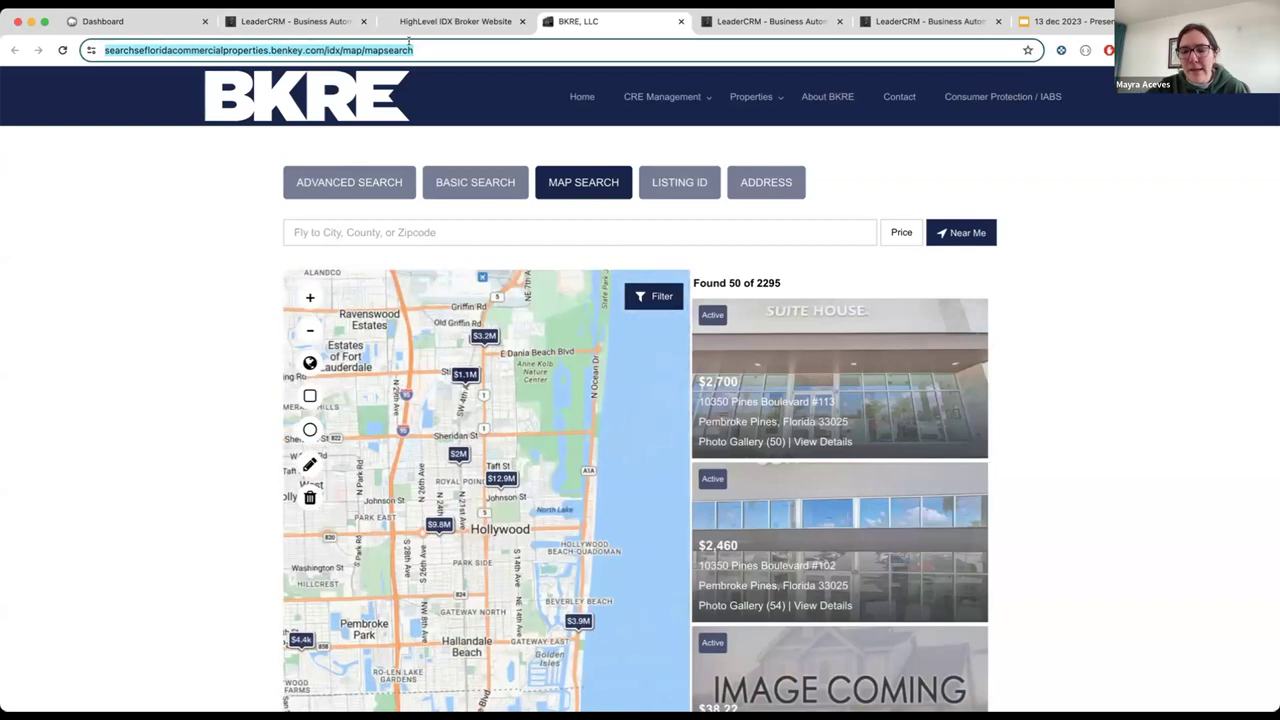
{"action": "left_click", "coordinate": [470, 22]}
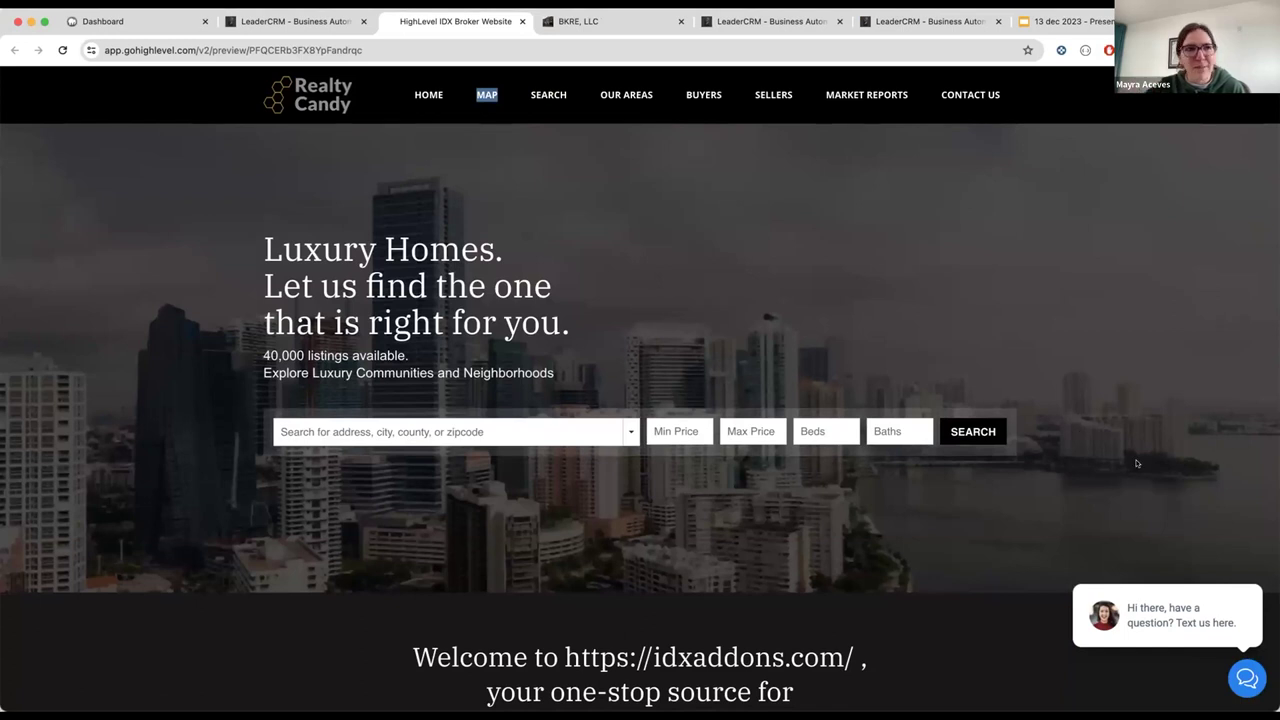
Step: Open the Hollywood and Aventura community pages from OUR AREAS in new tabs
{"action": "scroll", "coordinate": [894, 600], "scroll_direction": "down", "scroll_amount": 3}
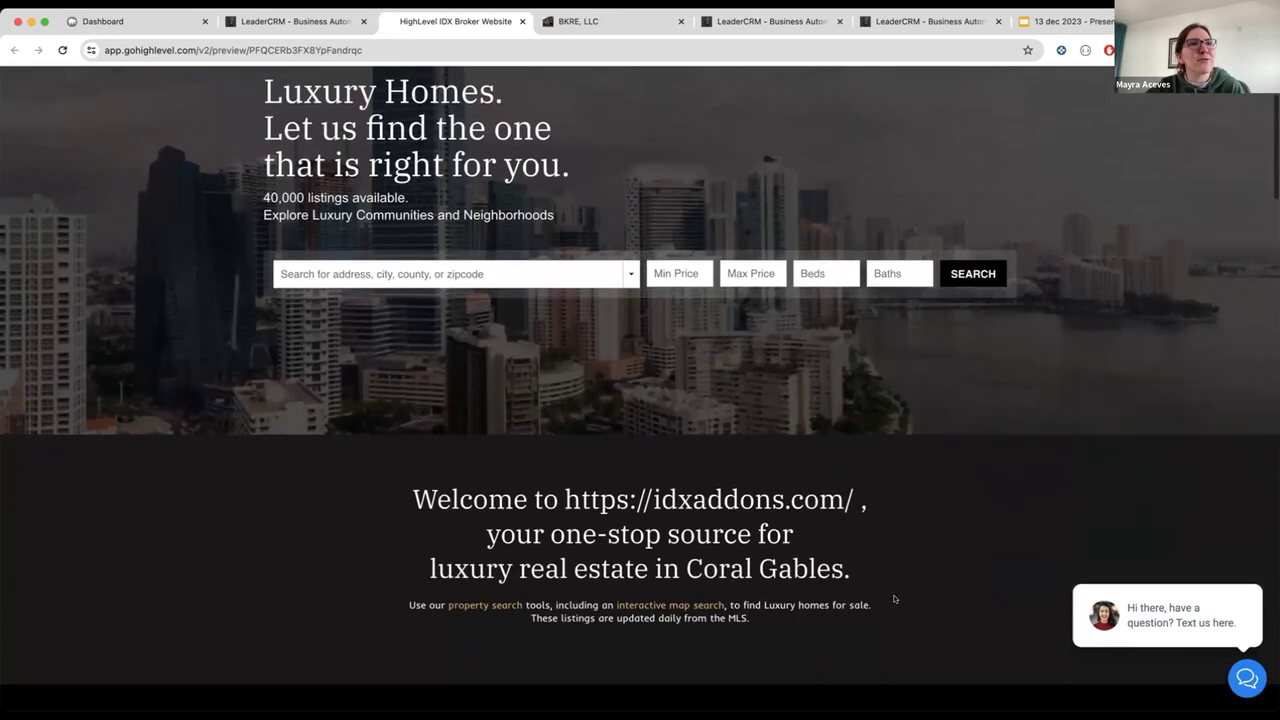
{"action": "scroll", "coordinate": [894, 600], "scroll_direction": "up", "scroll_amount": 3}
{"action": "mouse_move", "coordinate": [675, 97]}
{"action": "mouse_move", "coordinate": [620, 95]}
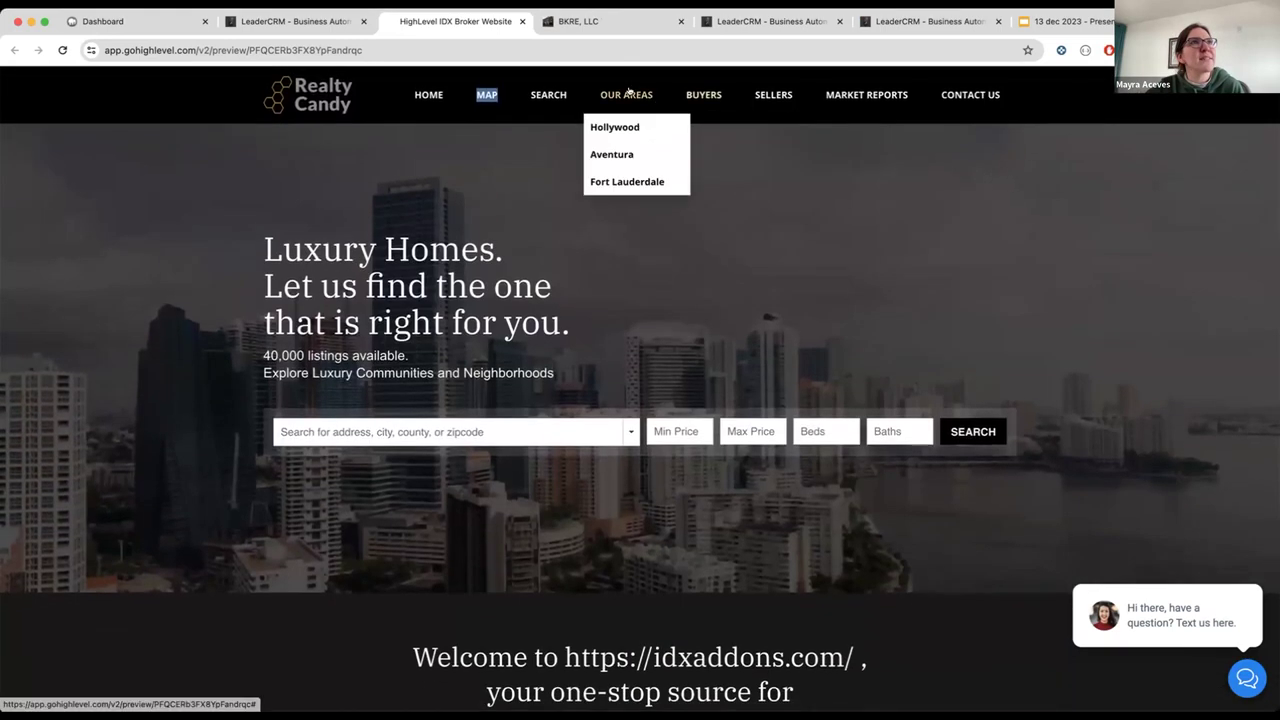
{"action": "right_click", "coordinate": [636, 127]}
{"action": "left_click", "coordinate": [636, 127]}
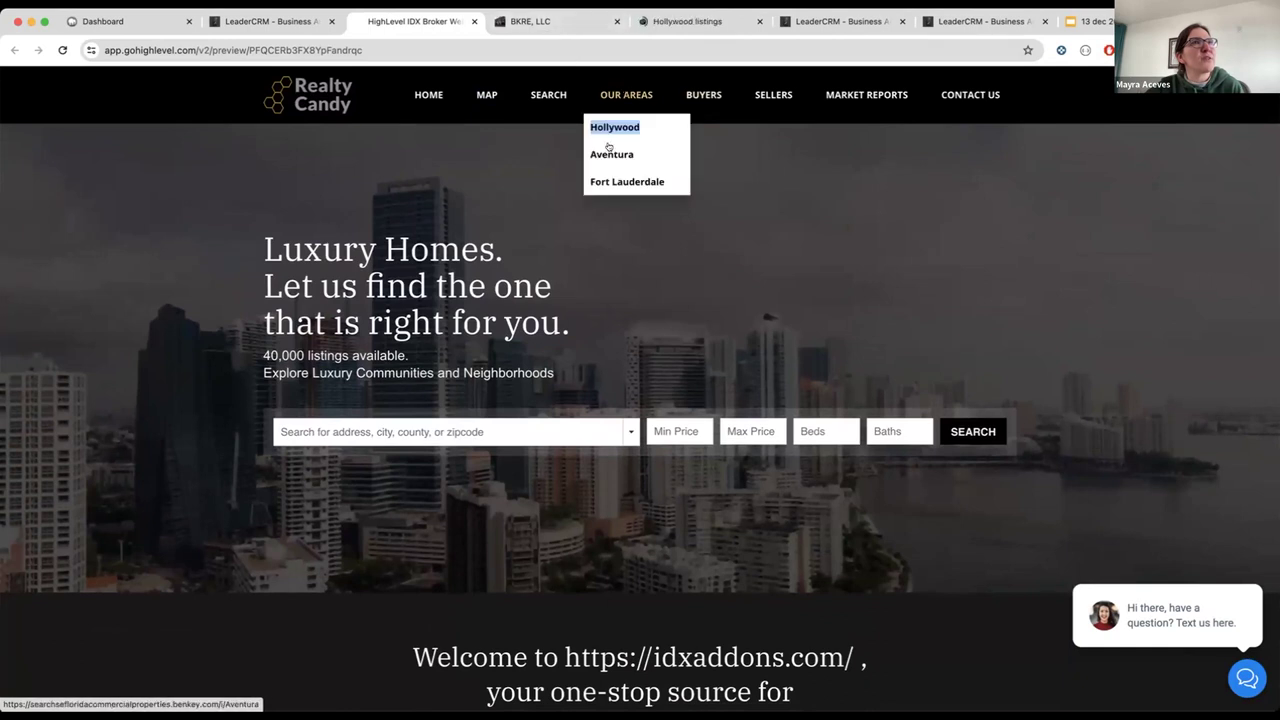
{"action": "right_click", "coordinate": [608, 147]}
{"action": "left_click", "coordinate": [640, 153]}
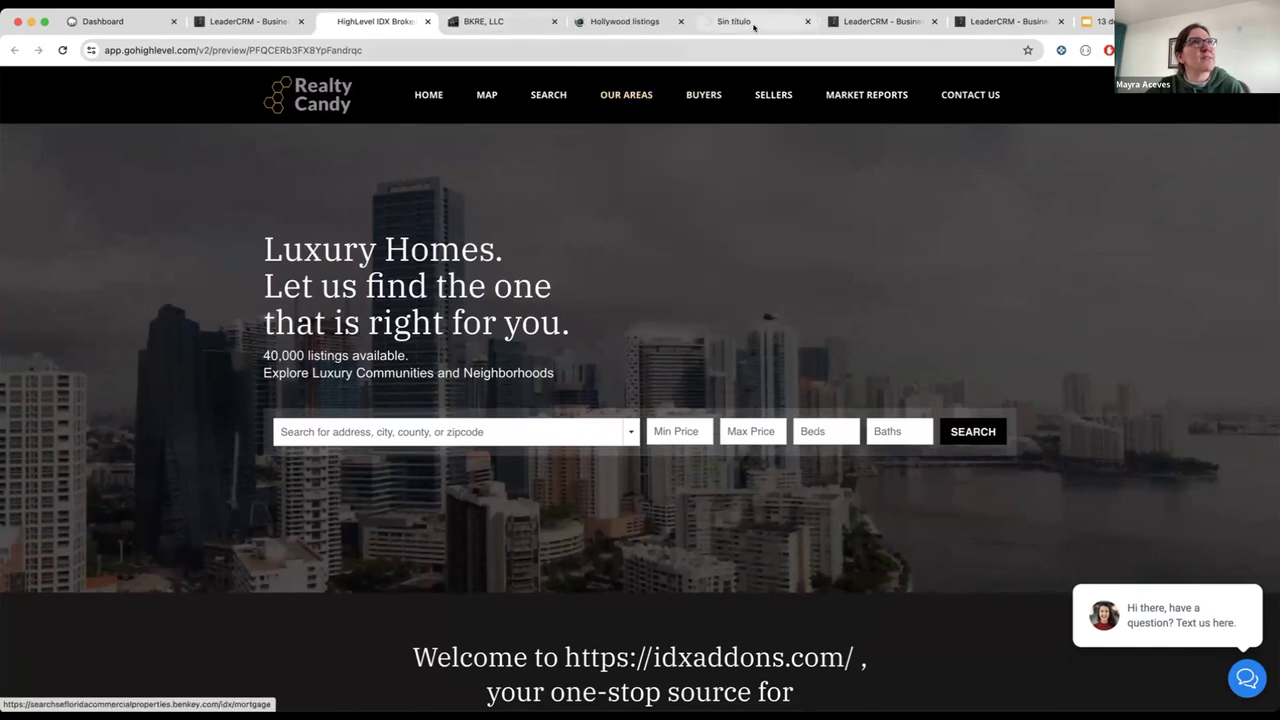
Step: Read through the Aventura listings page, then switch to the BKRE, LLC map search tab
{"action": "left_click", "coordinate": [750, 22]}
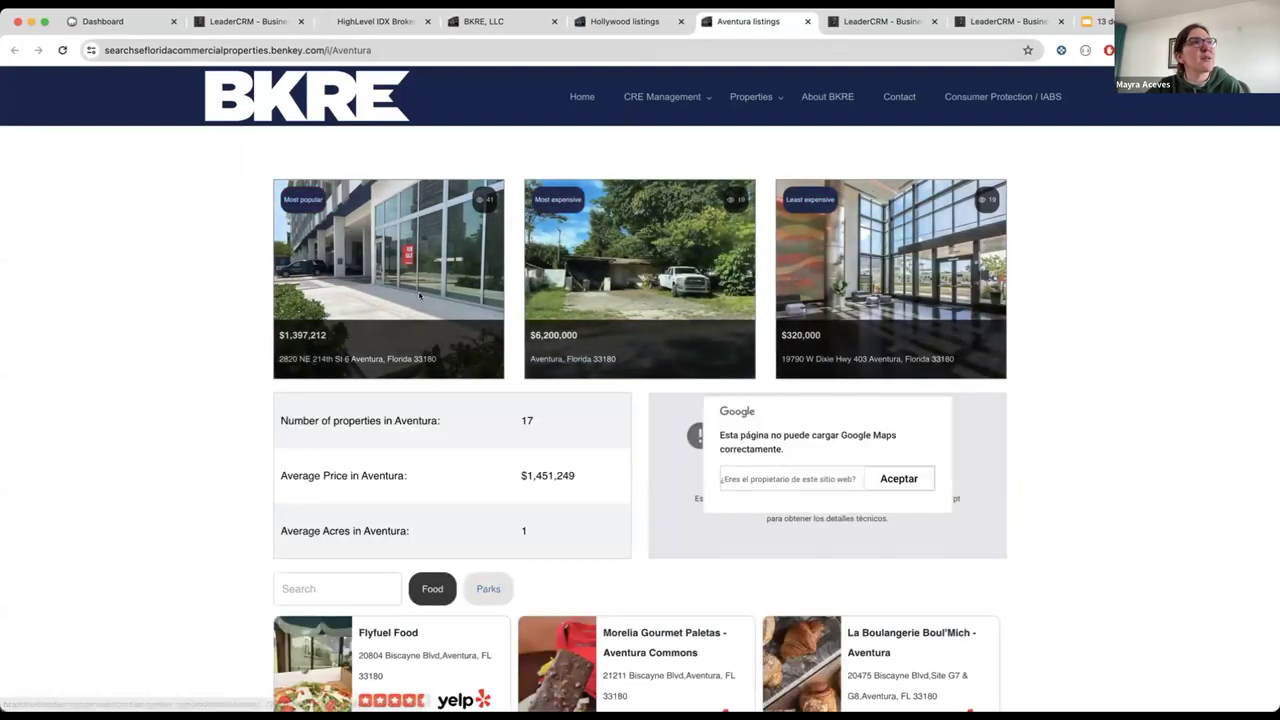
{"action": "scroll", "coordinate": [494, 465], "scroll_direction": "down", "scroll_amount": 5}
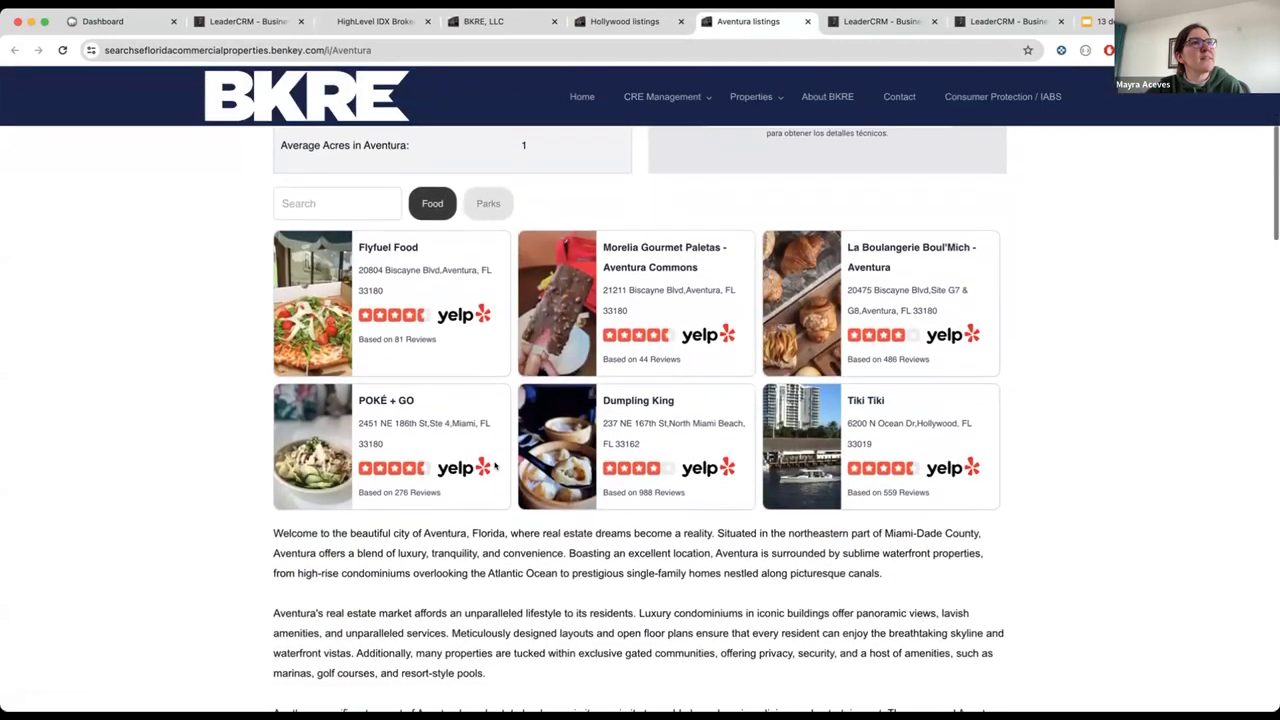
{"action": "left_click_drag", "start_coordinate": [274, 413], "coordinate": [724, 513]}
{"action": "scroll", "coordinate": [724, 513], "scroll_direction": "down", "scroll_amount": 6}
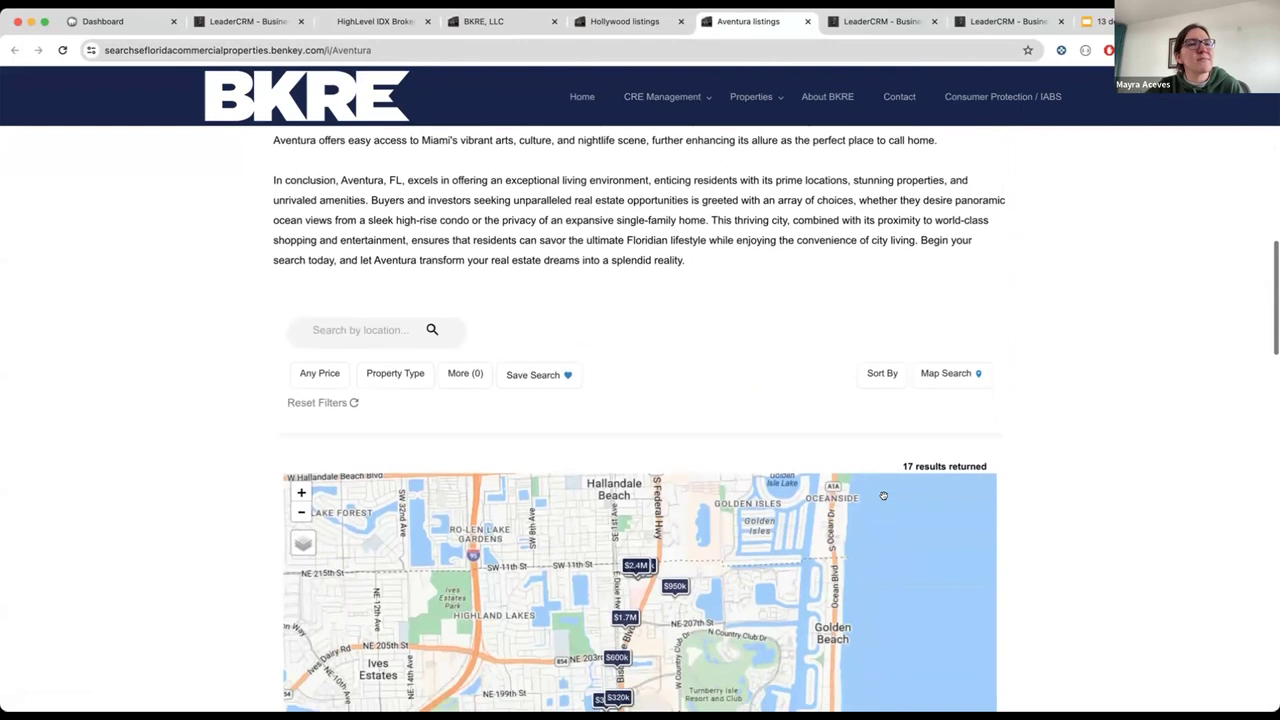
{"action": "scroll", "coordinate": [1114, 488], "scroll_direction": "down", "scroll_amount": 5}
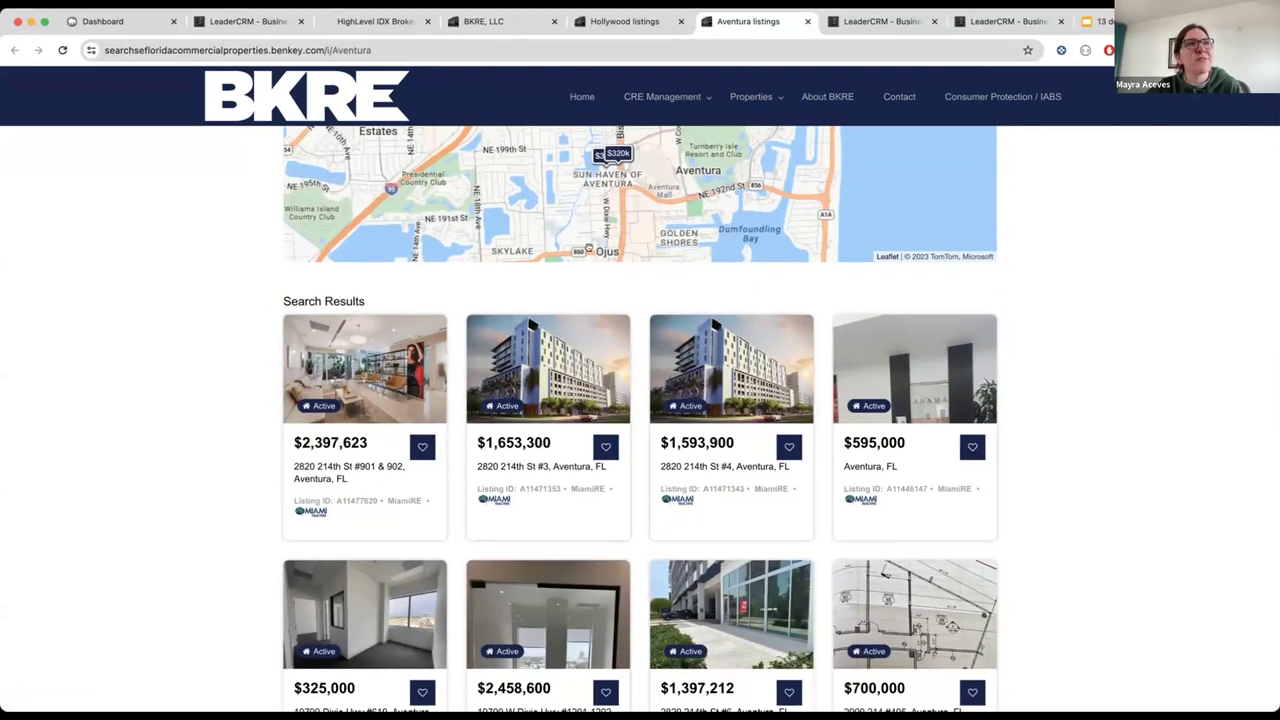
{"action": "scroll", "coordinate": [591, 251], "scroll_direction": "up", "scroll_amount": 9}
{"action": "scroll", "coordinate": [1029, 297], "scroll_direction": "up", "scroll_amount": 7}
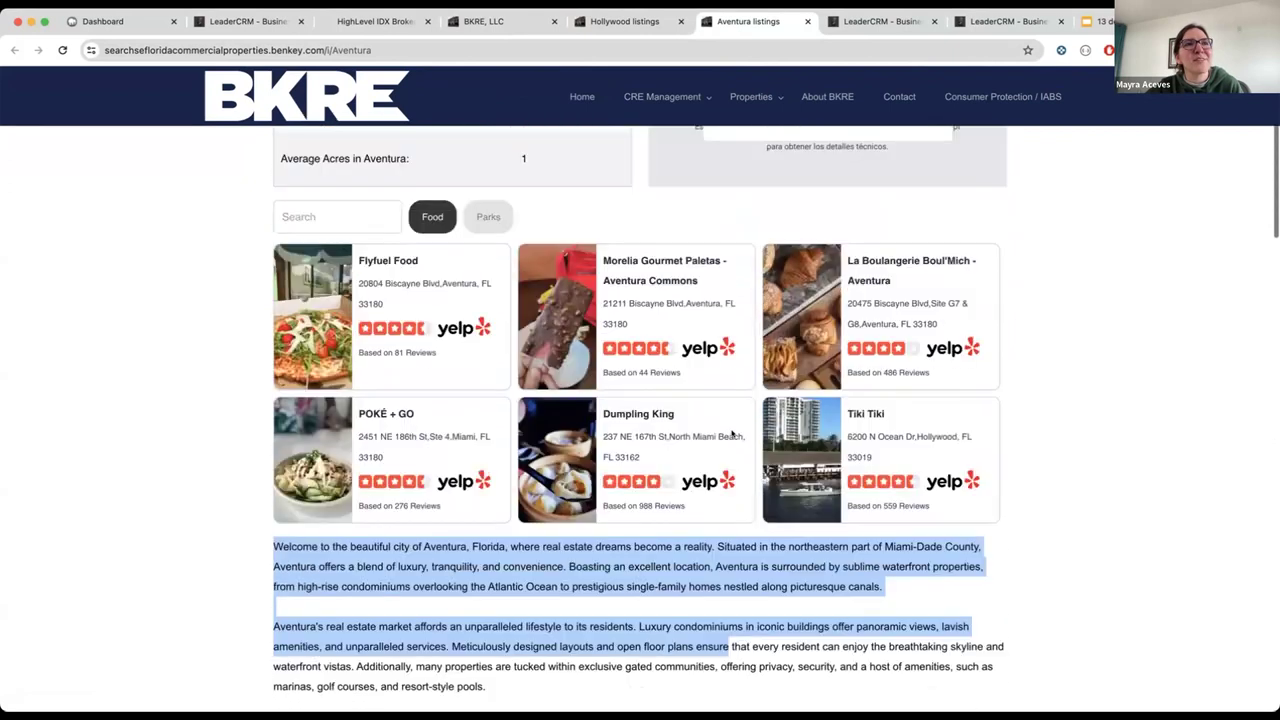
{"action": "scroll", "coordinate": [1029, 297], "scroll_direction": "down", "scroll_amount": 1}
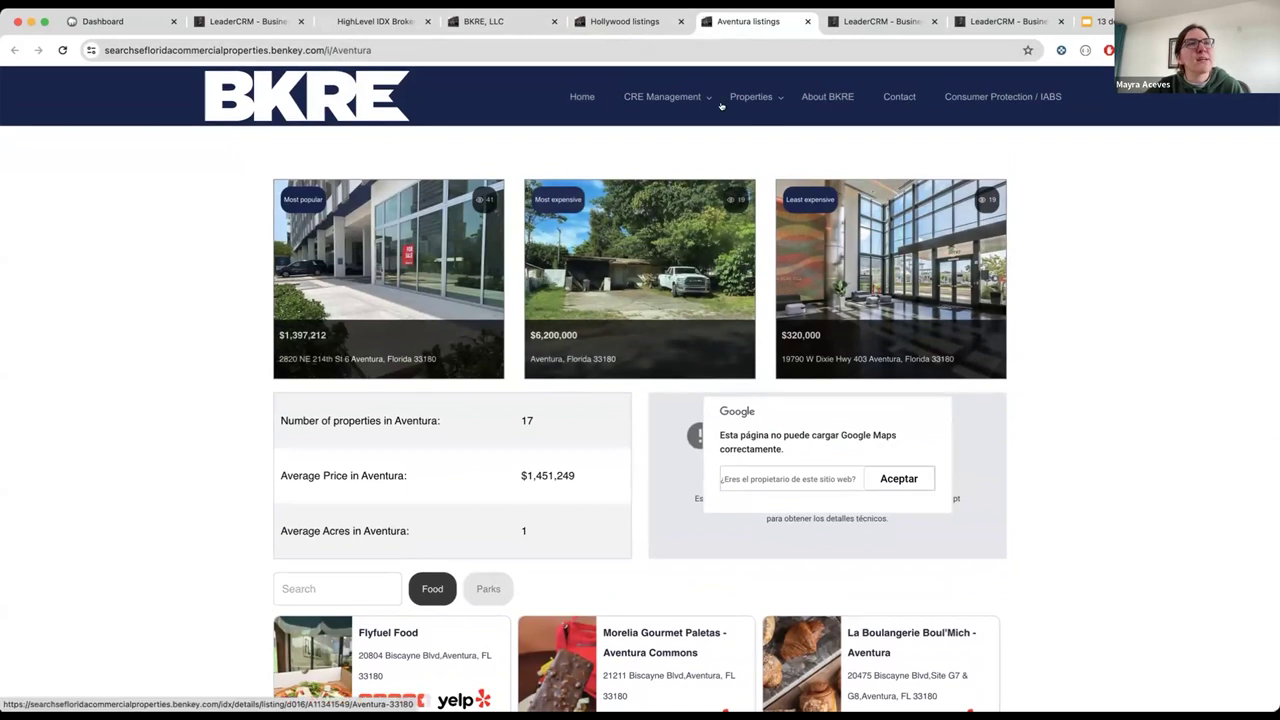
{"action": "left_click", "coordinate": [512, 22]}
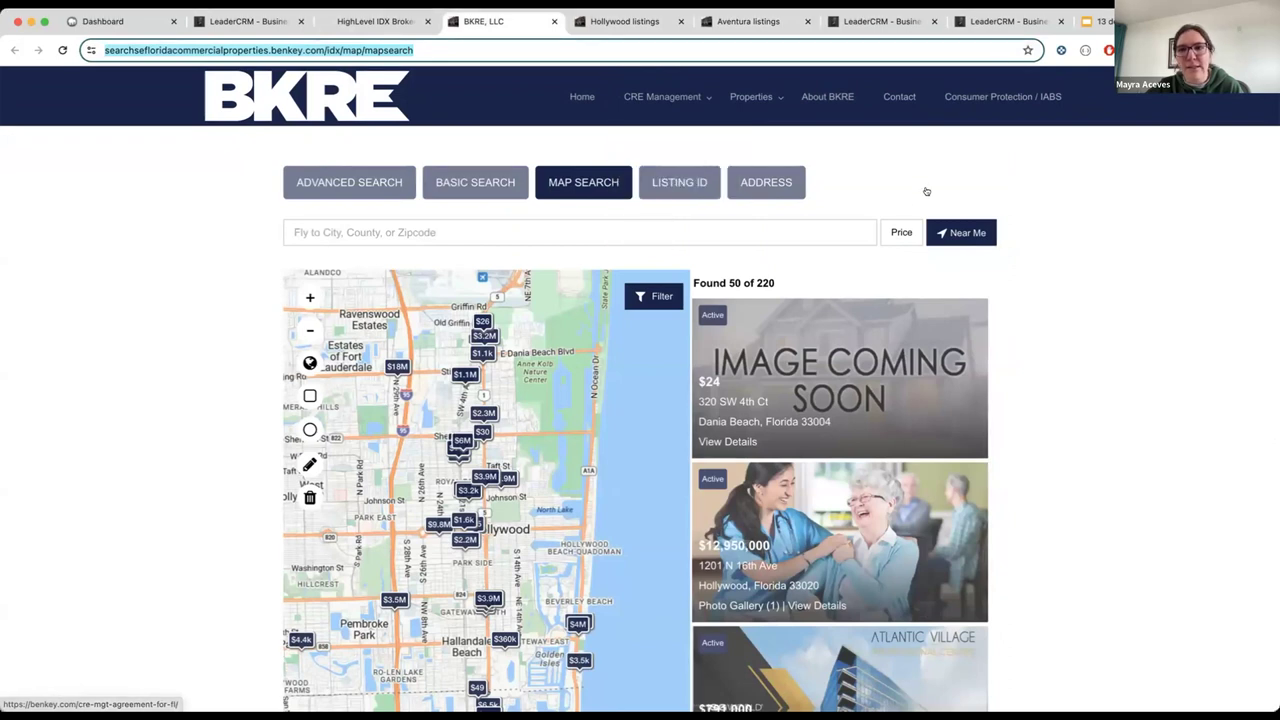
Step: Switch to the 13 dec 2023 presentation and show slide 5, the IDXConnect slide
{"action": "left_click", "coordinate": [1097, 19]}
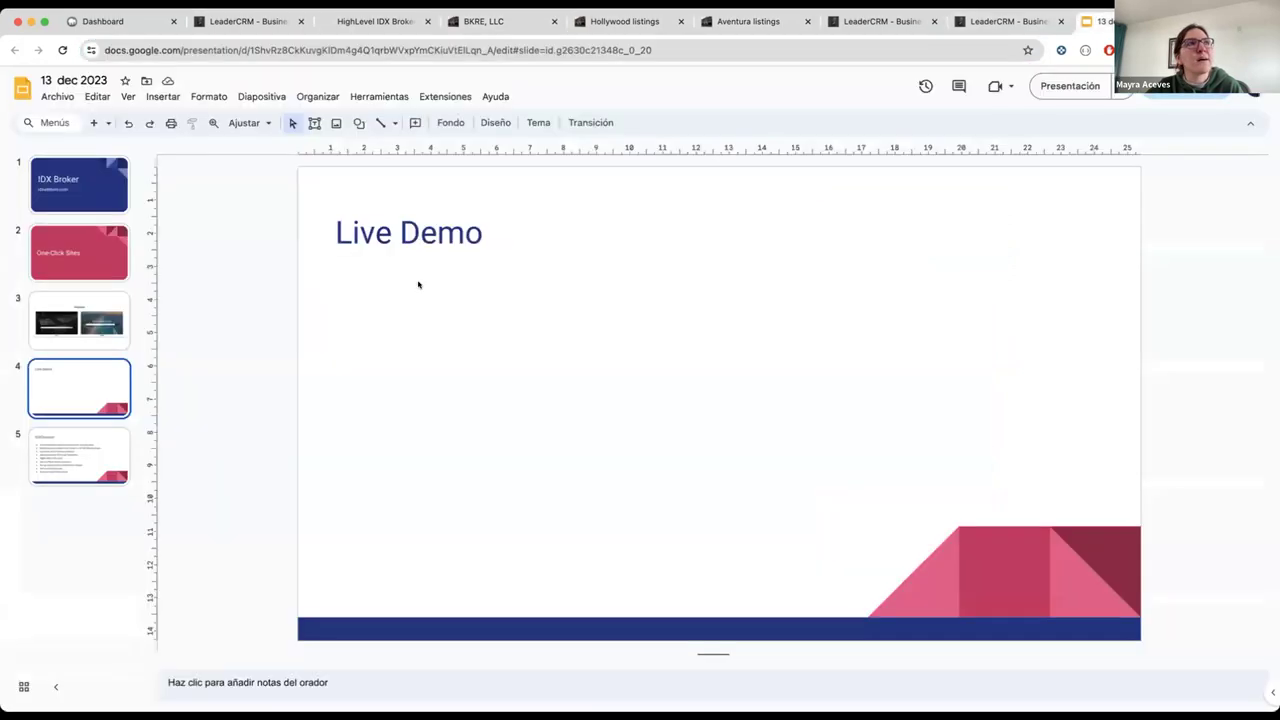
{"action": "left_click", "coordinate": [100, 441]}
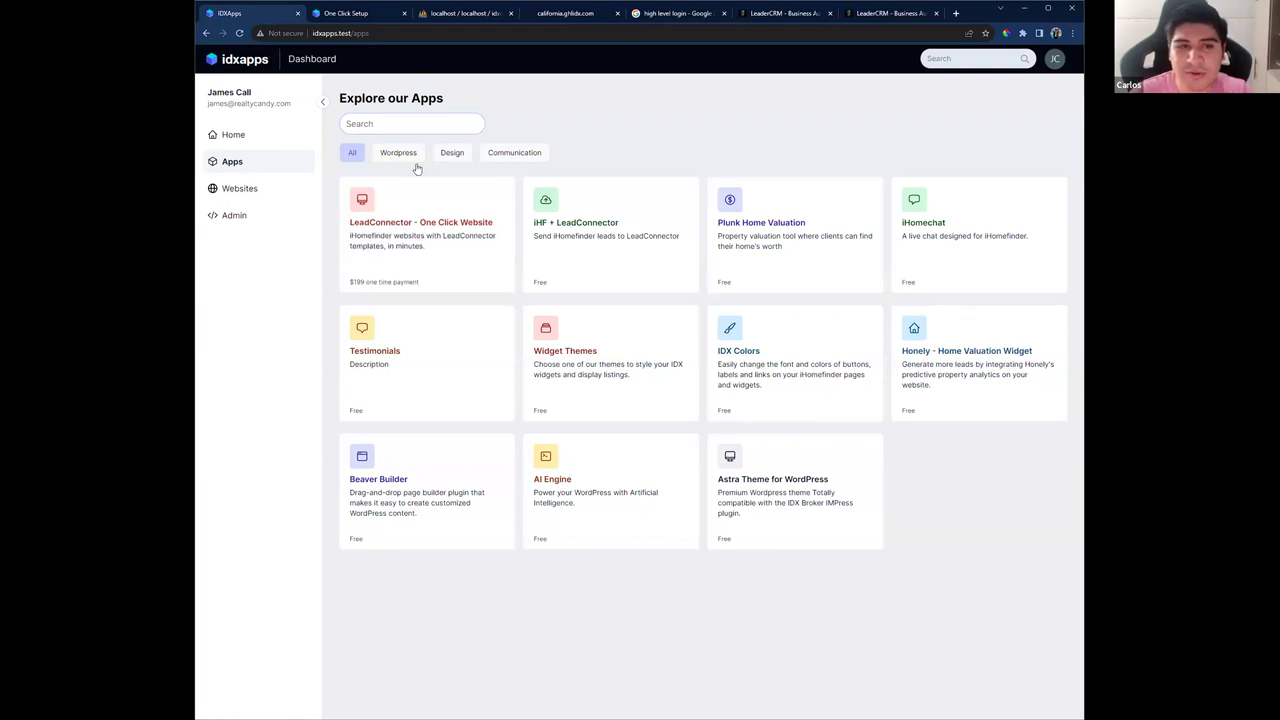
Step: Open the LeadConnector - One Click Website app details and its One Click Setup page
{"action": "left_click", "coordinate": [418, 242]}
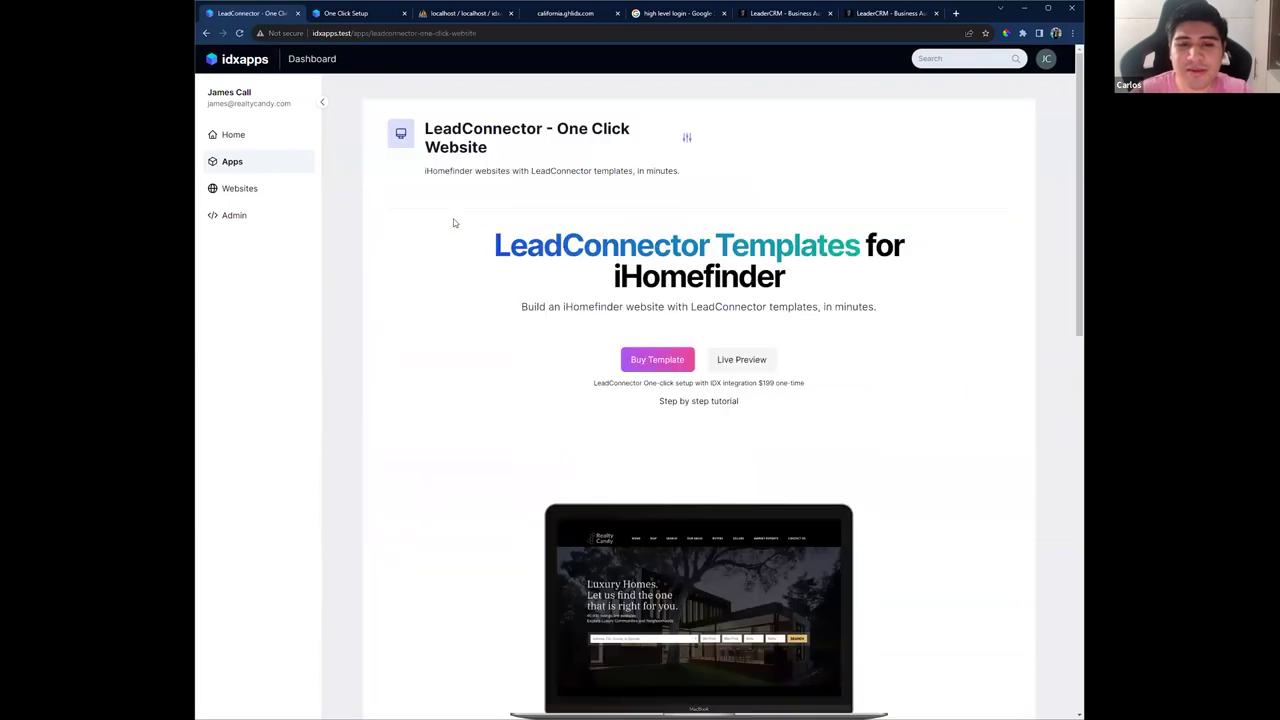
{"action": "scroll", "coordinate": [455, 224], "scroll_direction": "down", "scroll_amount": 1}
{"action": "scroll", "coordinate": [452, 221], "scroll_direction": "down", "scroll_amount": 3}
{"action": "scroll", "coordinate": [486, 229], "scroll_direction": "up", "scroll_amount": 3}
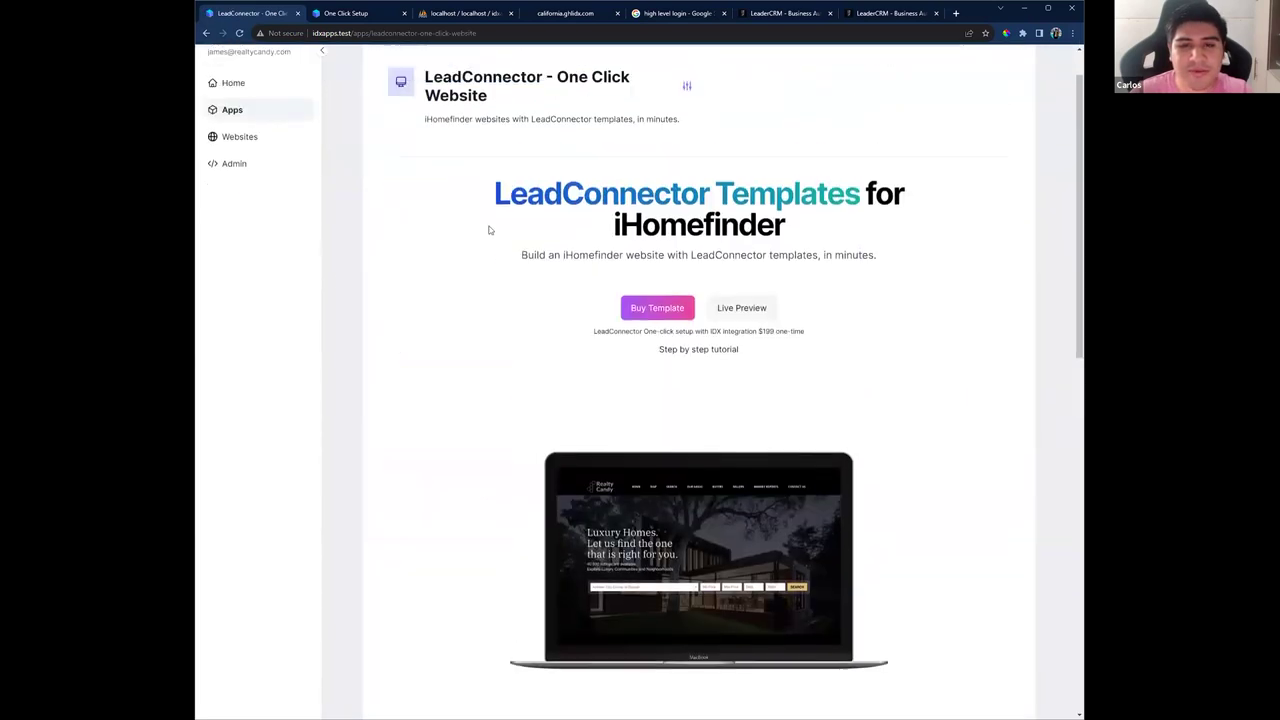
{"action": "left_click", "coordinate": [374, 15]}
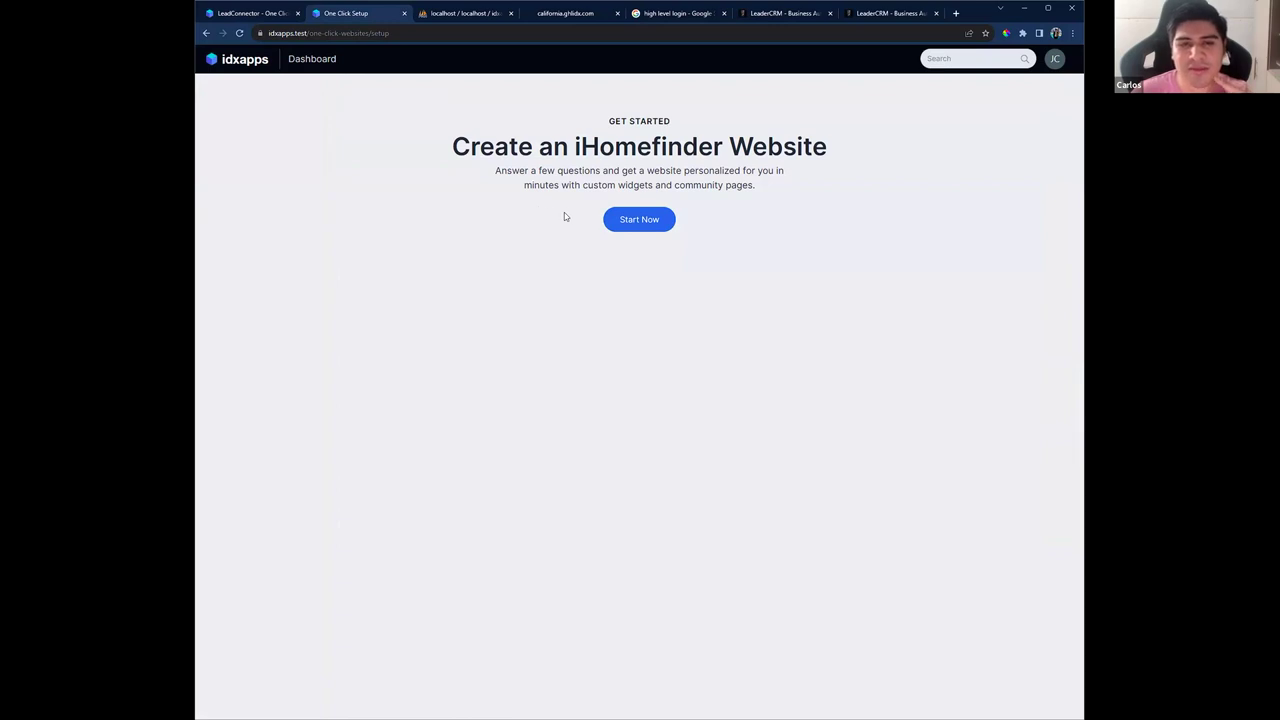
Step: Start the setup, name the website 'Colton Properties', and paste the notification phone number
{"action": "left_click", "coordinate": [658, 222]}
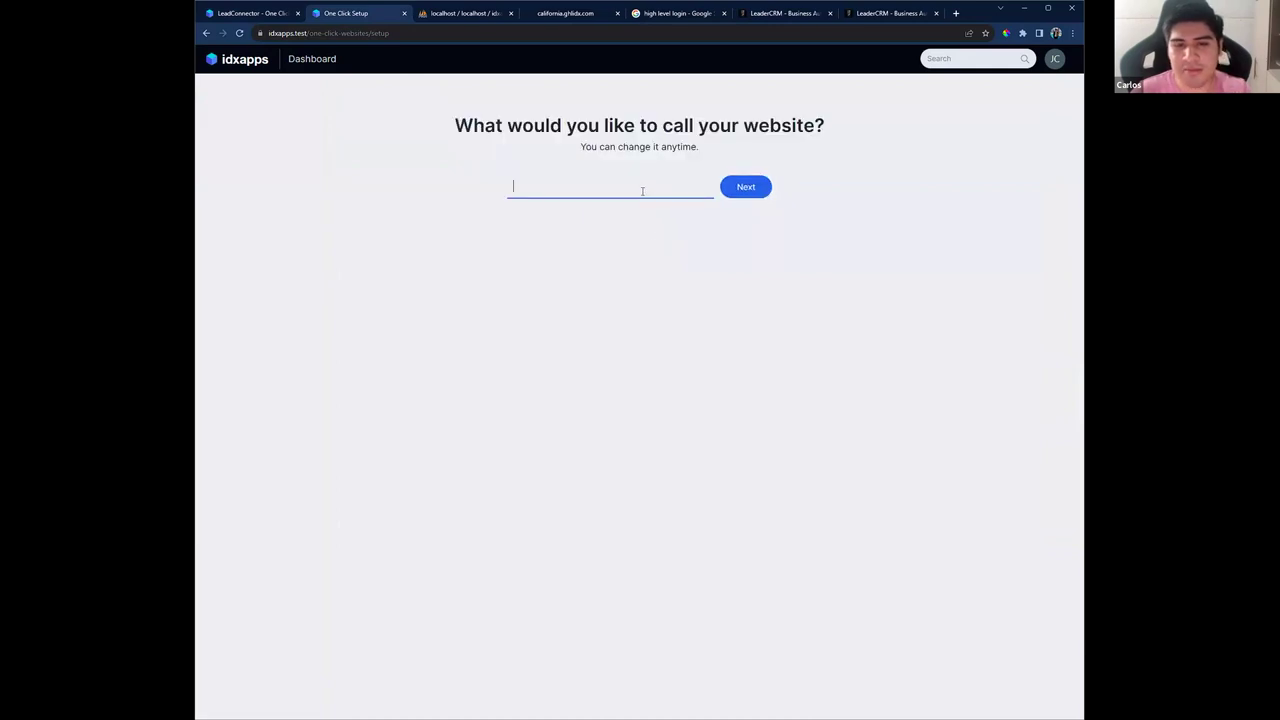
{"action": "type", "text": "Q"}
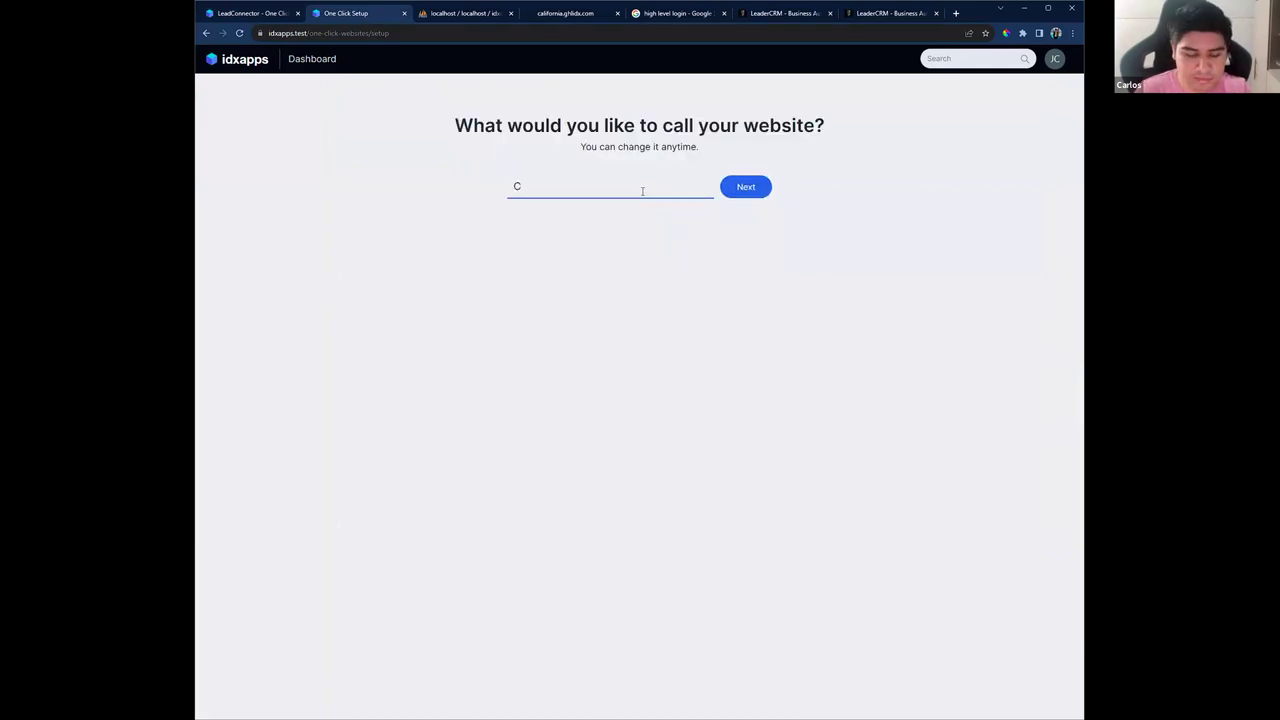
{"action": "type", "text": "olton Prop"}
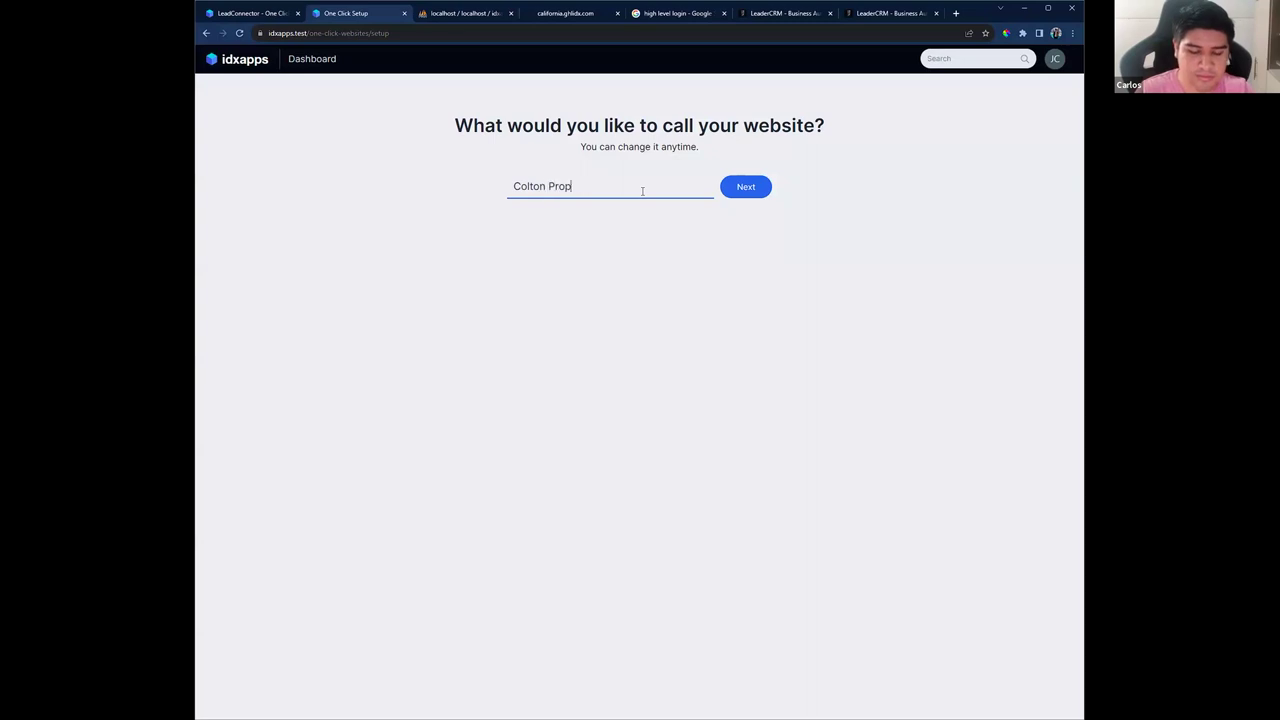
{"action": "type", "text": "erties"}
{"action": "left_click", "coordinate": [758, 187]}
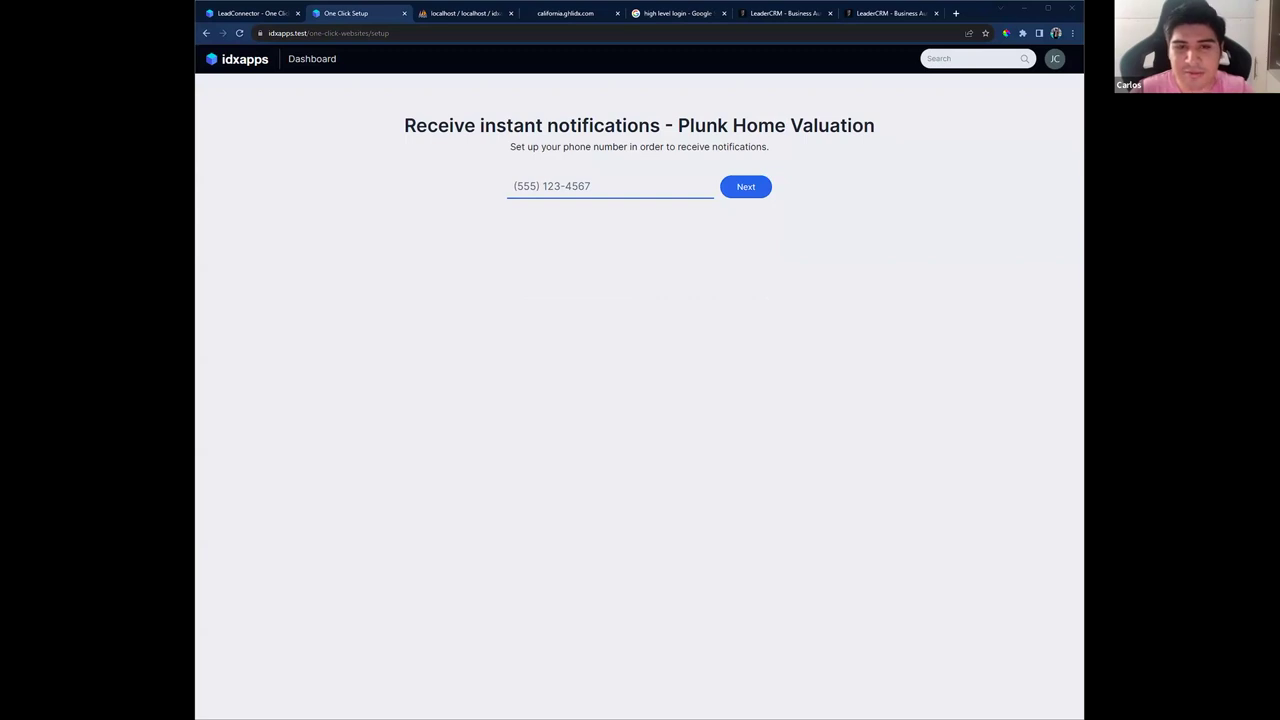
{"action": "key", "text": "ctrl+v"}
{"action": "left_click", "coordinate": [746, 186]}
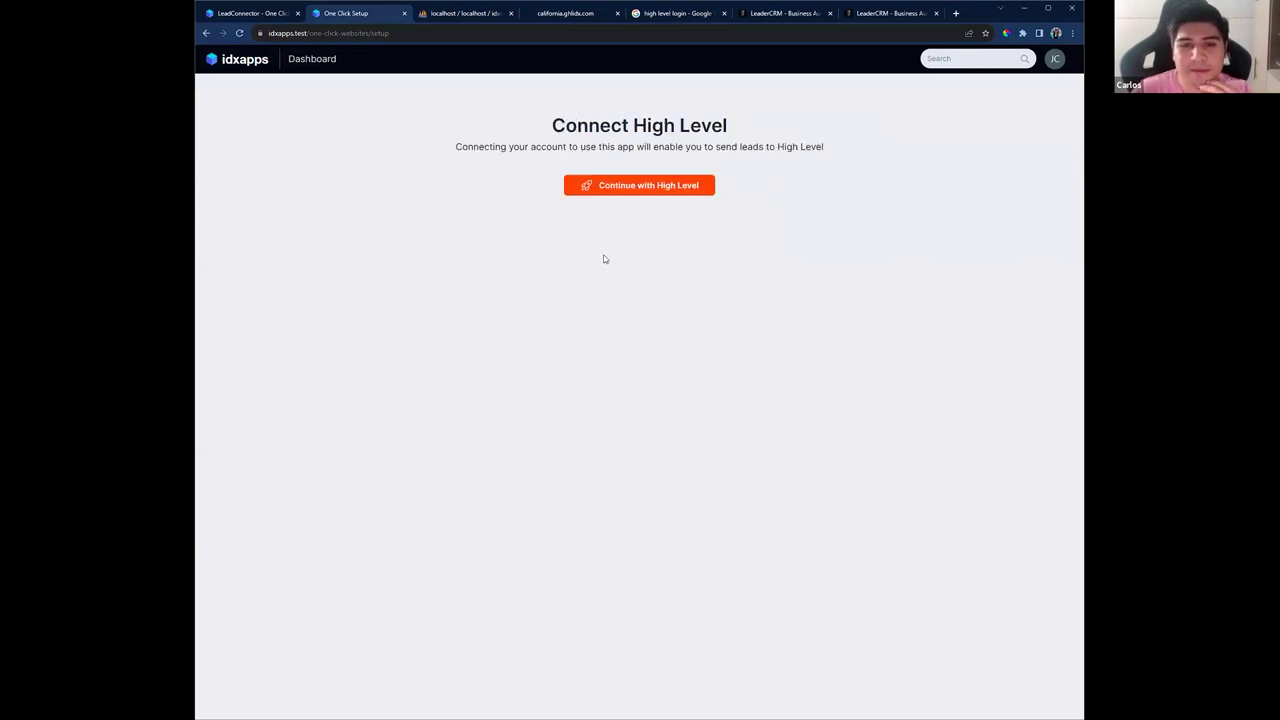
Step: Link the wizard to the High Level test sub-account and select Default Contact Form
{"action": "left_click", "coordinate": [663, 191]}
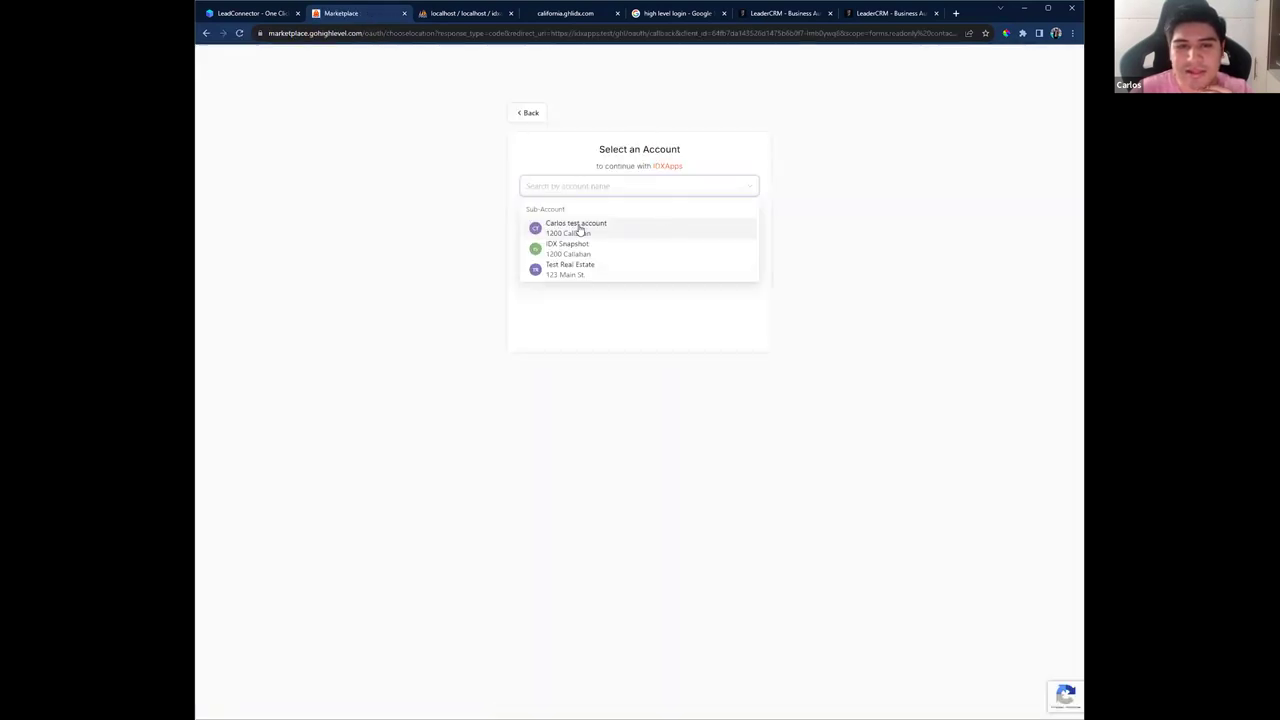
{"action": "left_click", "coordinate": [566, 229]}
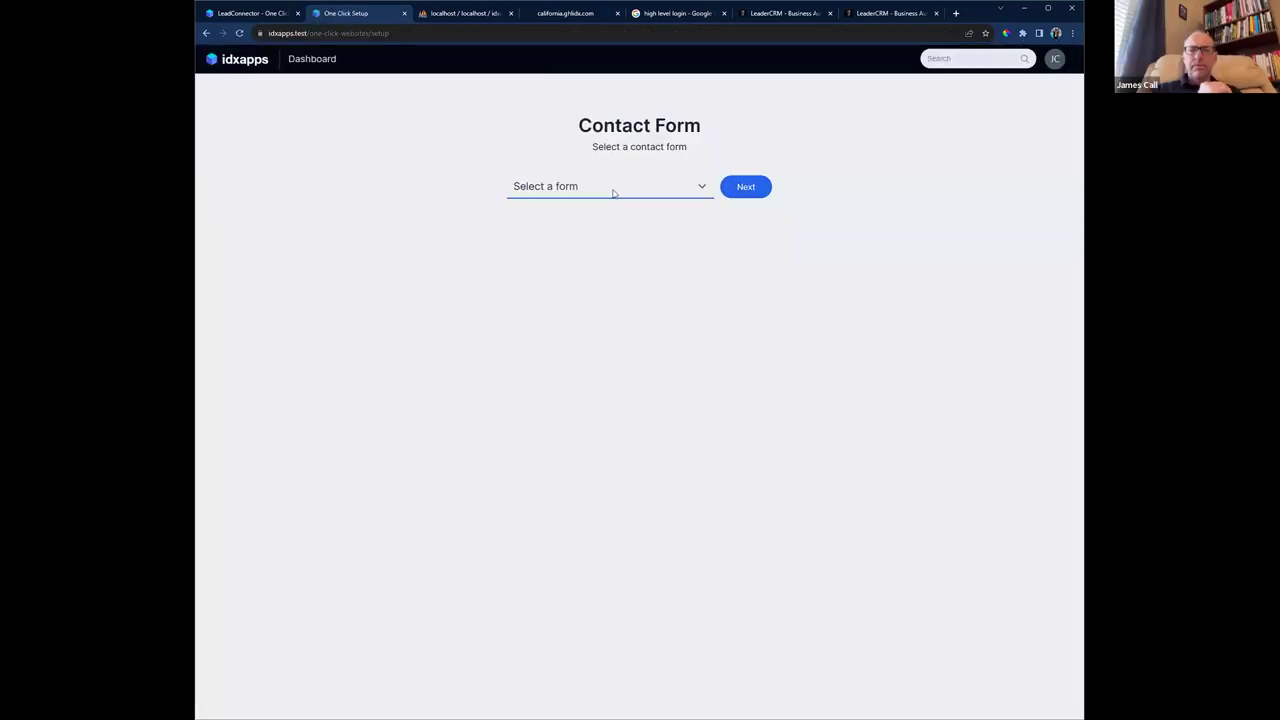
{"action": "left_click", "coordinate": [620, 190]}
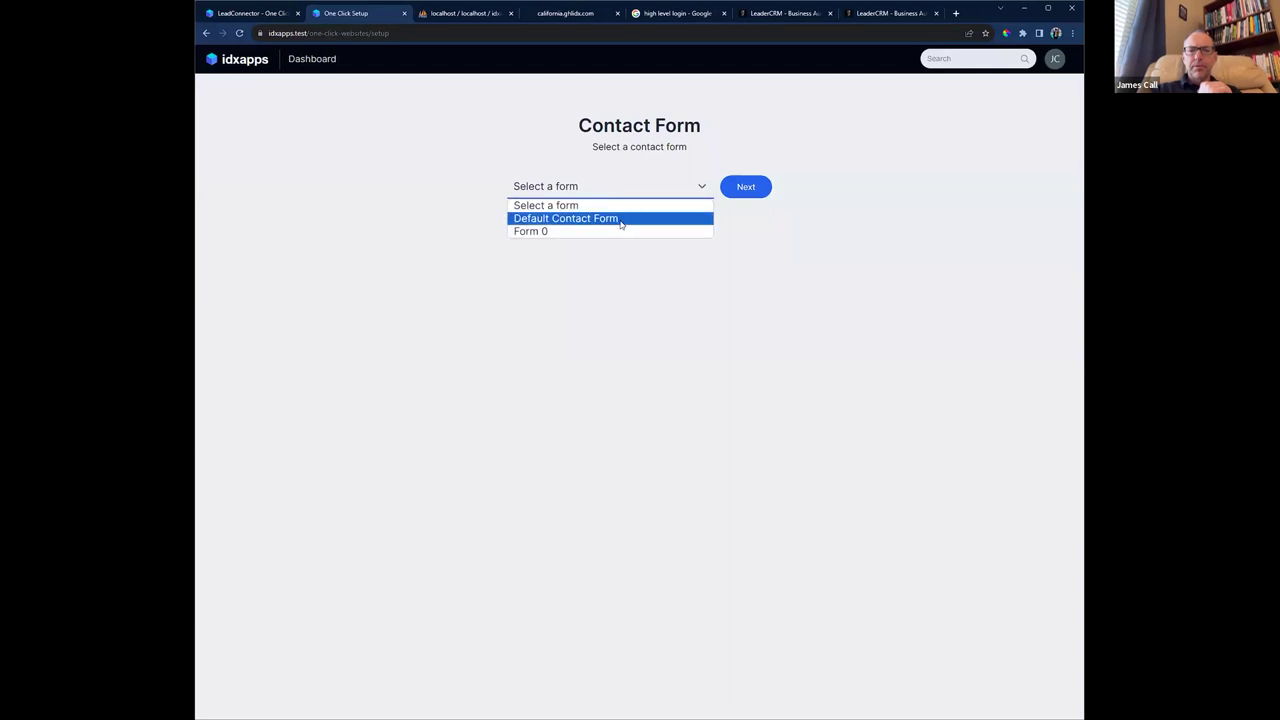
{"action": "left_click", "coordinate": [620, 220]}
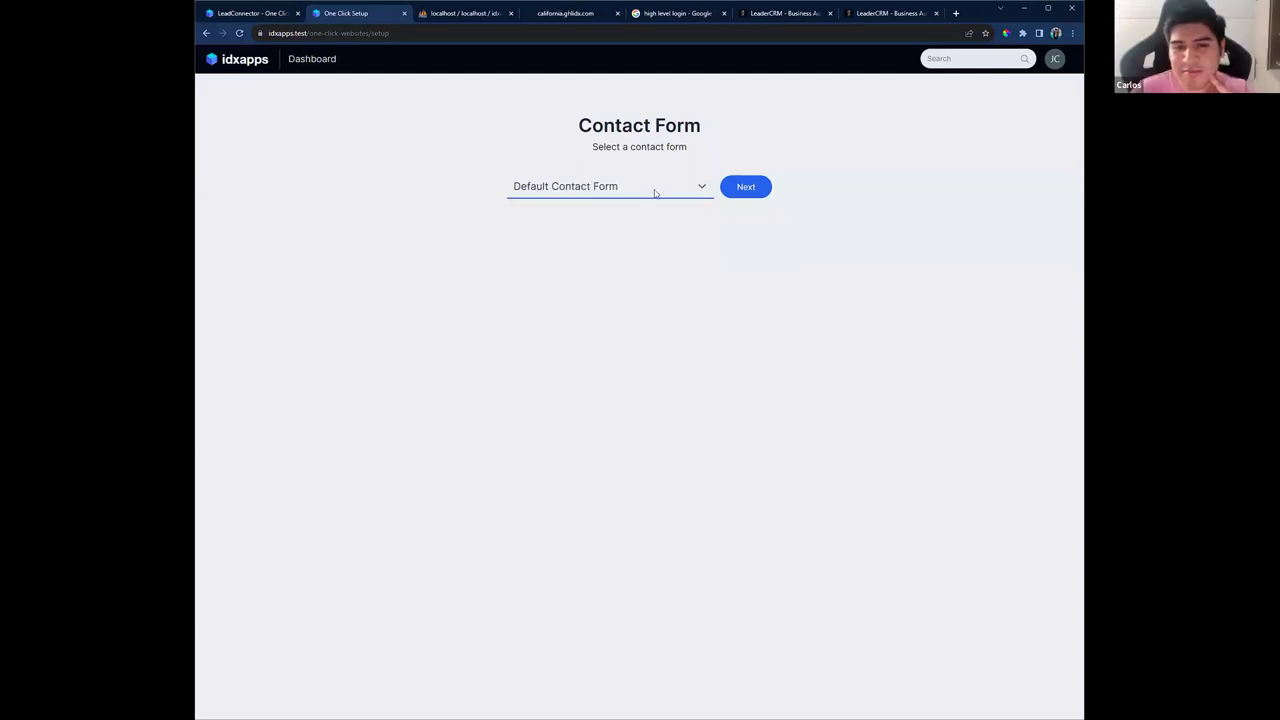
{"action": "left_click", "coordinate": [745, 190]}
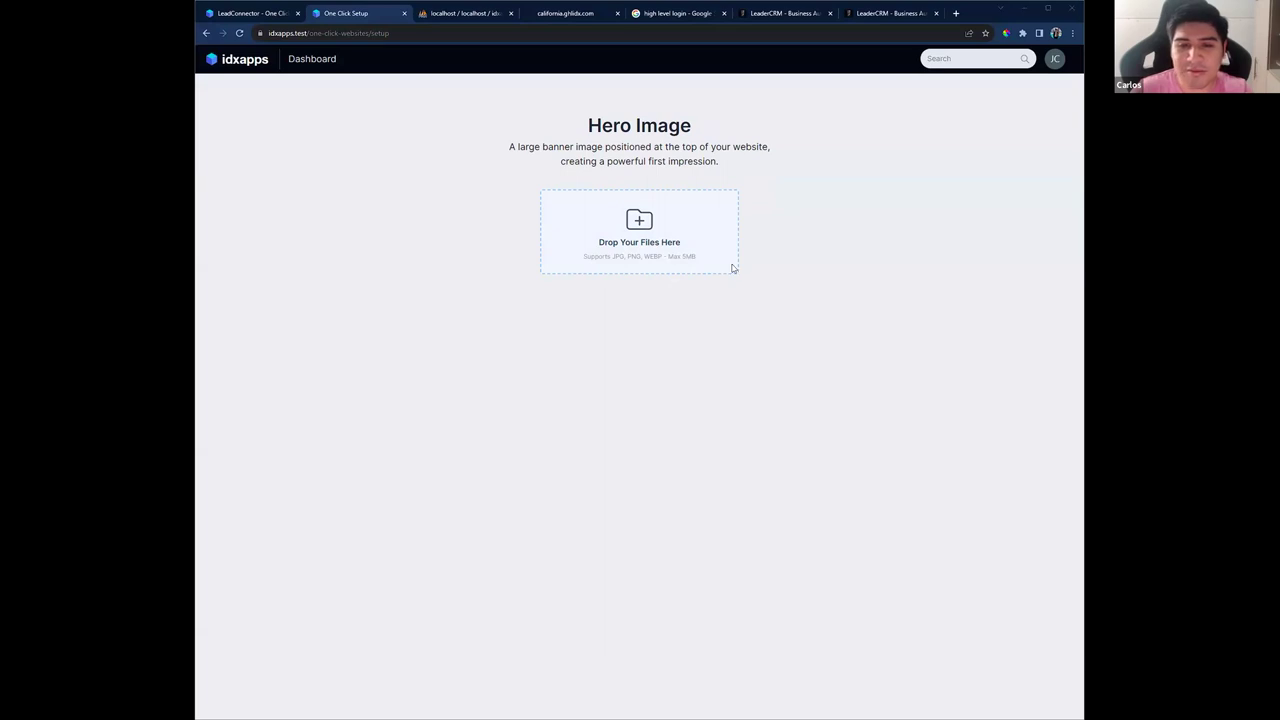
Step: Upload the Spanish-style house at sunset photo as the hero banner image
{"action": "left_click_drag", "start_coordinate": [733, 268], "coordinate": [728, 262]}
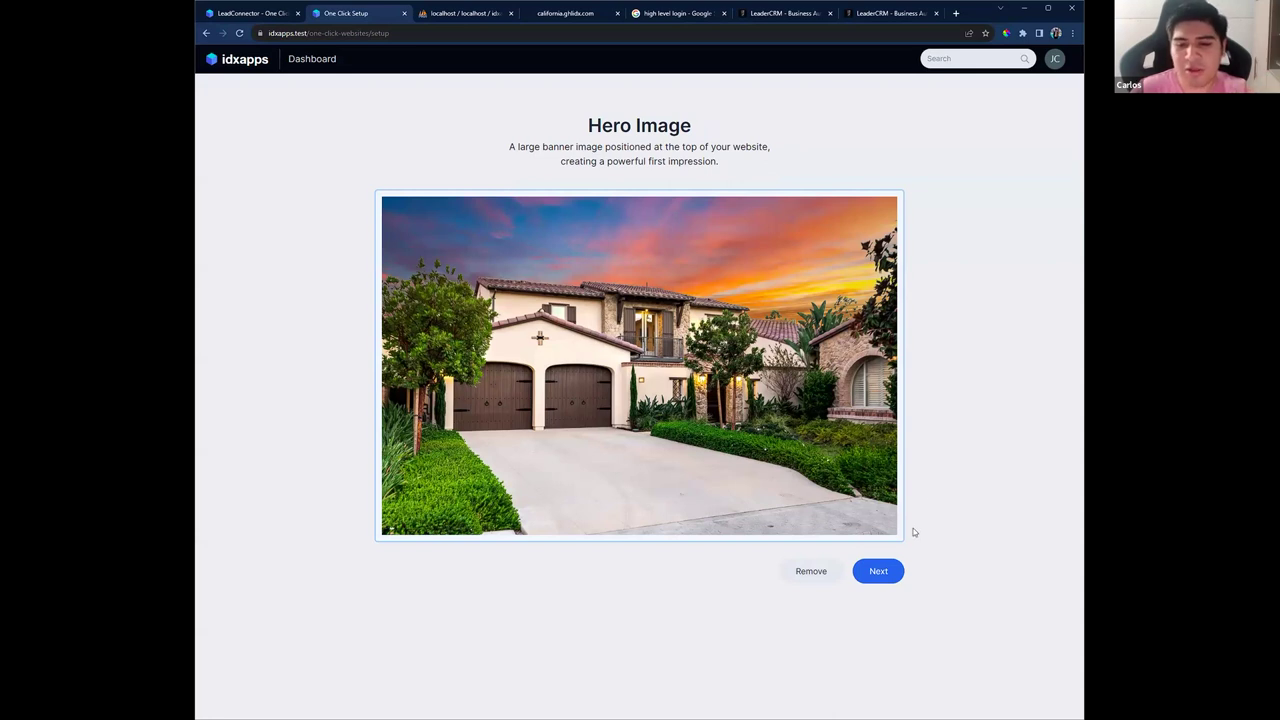
Step: Choose Auburn as the primary city for the market
{"action": "left_click", "coordinate": [883, 571]}
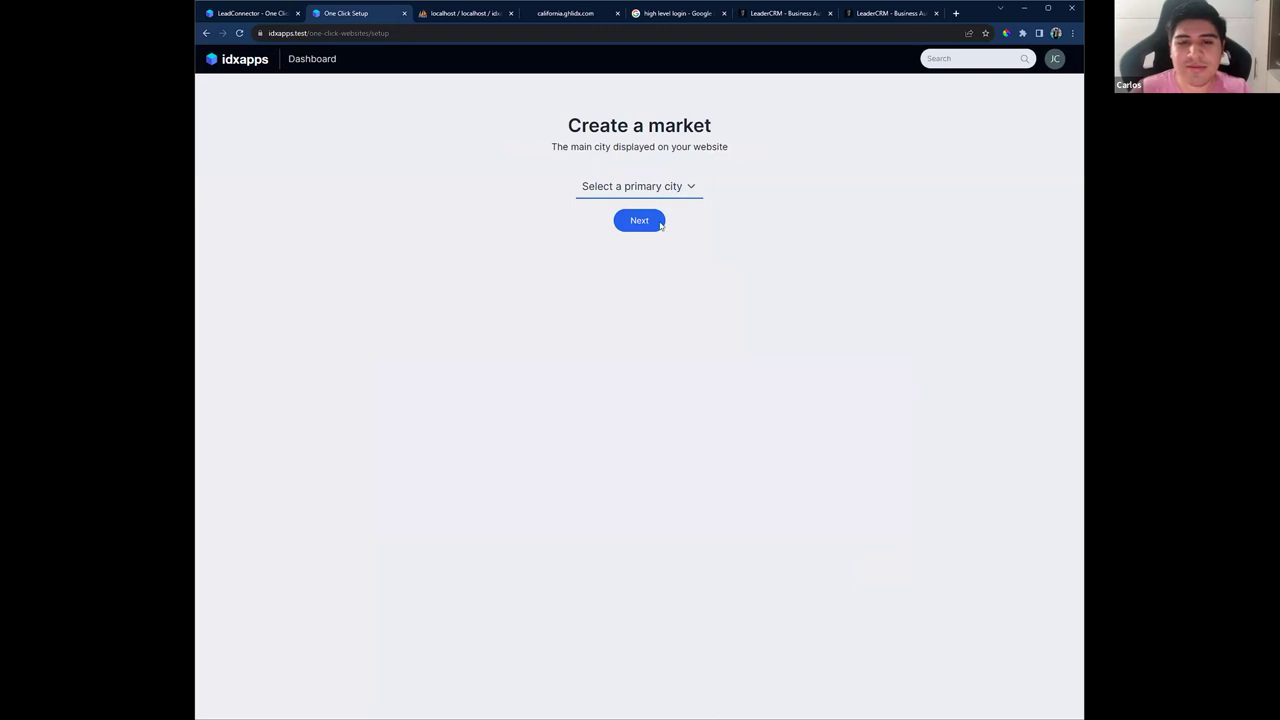
{"action": "key", "text": "space"}
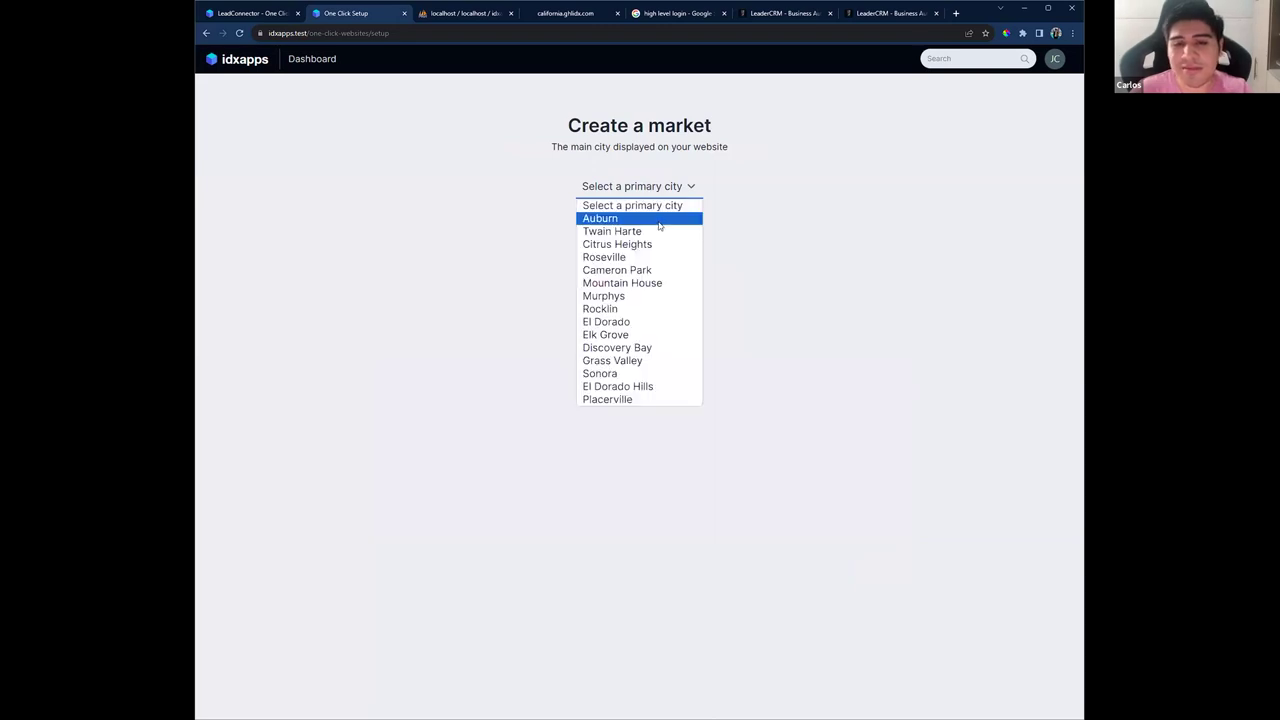
{"action": "left_click", "coordinate": [658, 221]}
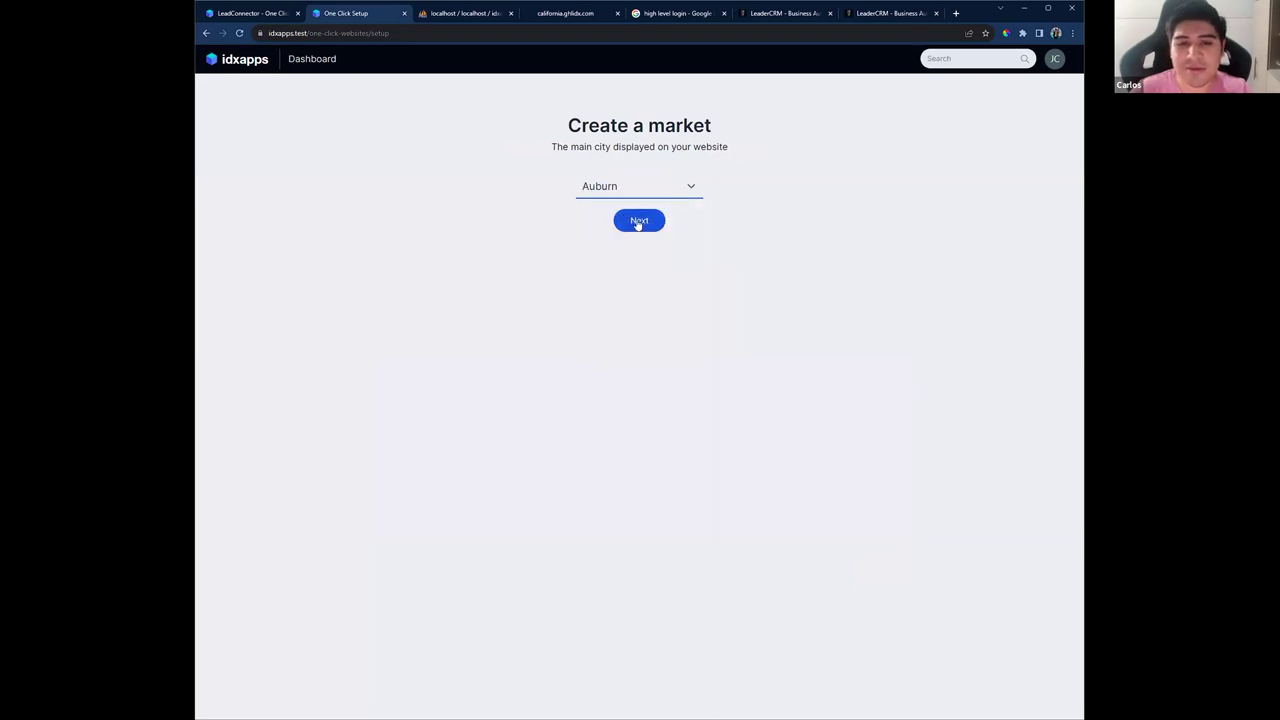
Step: Add El Dorado Hills and Sonora as secondary cities and finish the wizard
{"action": "left_click", "coordinate": [638, 224]}
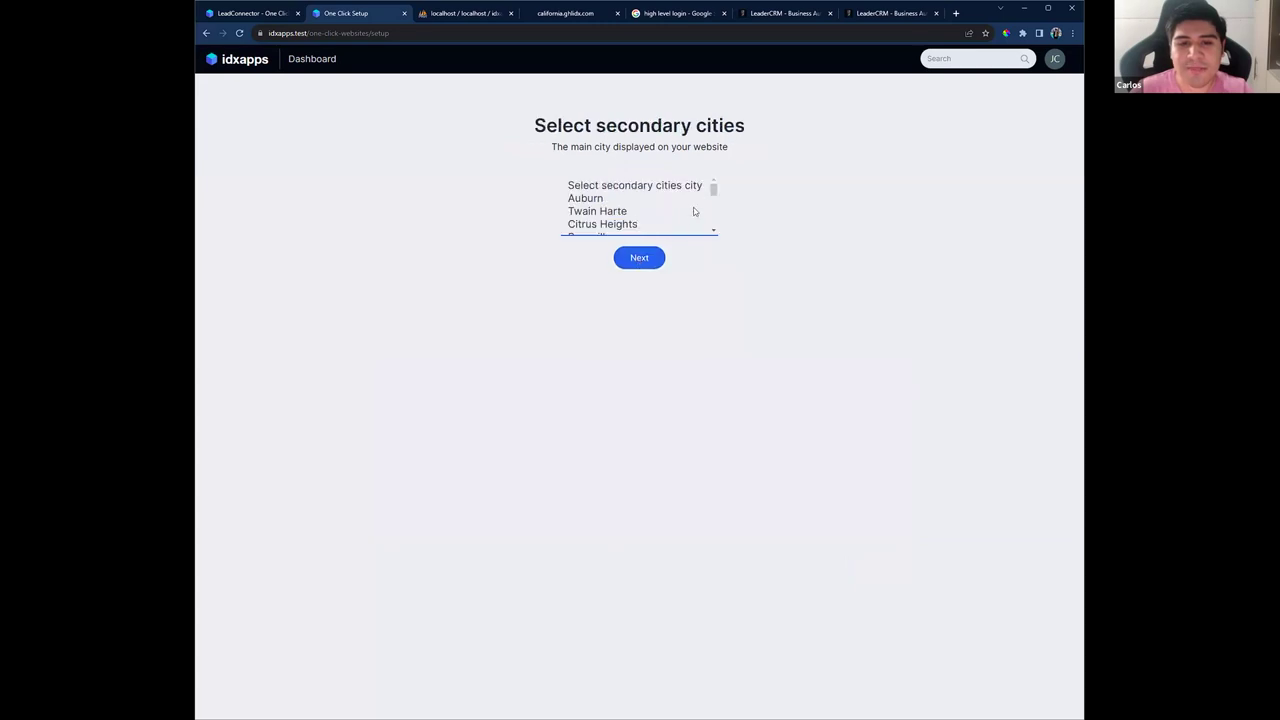
{"action": "left_click_drag", "start_coordinate": [711, 189], "coordinate": [642, 232]}
{"action": "left_click", "coordinate": [596, 212]}
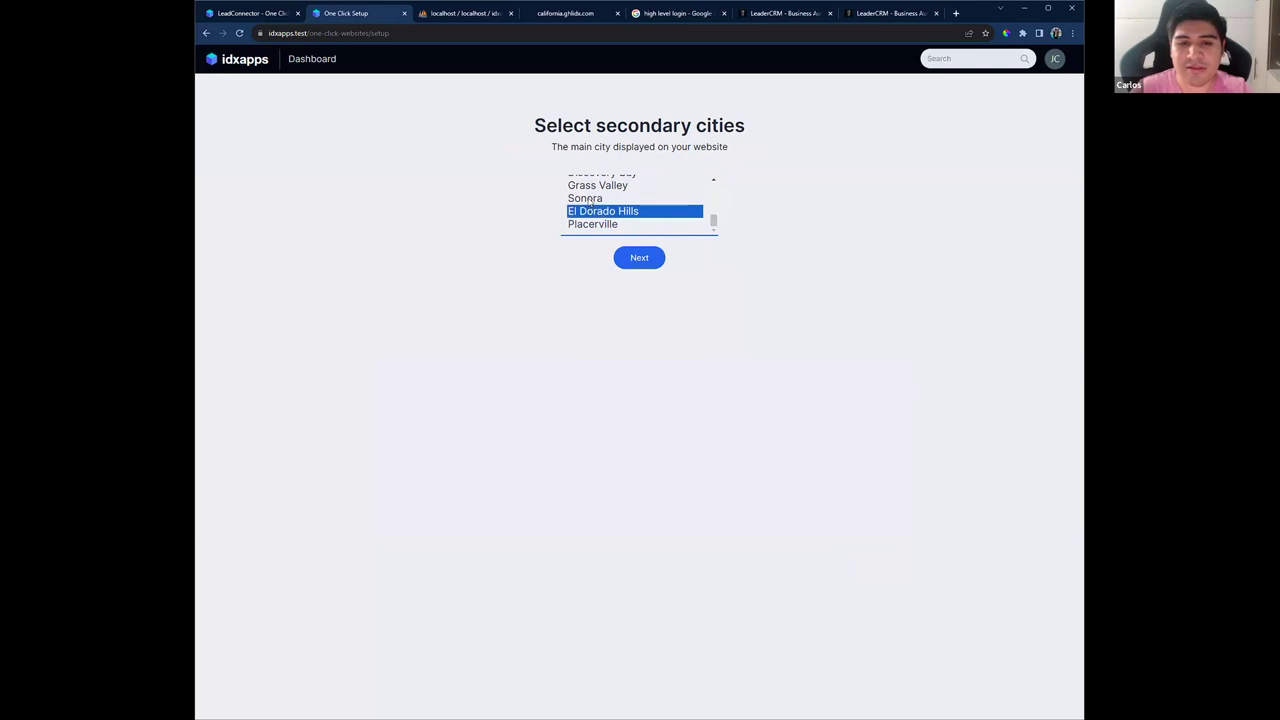
{"action": "left_click", "coordinate": [594, 200], "text": "ctrl"}
{"action": "left_click", "coordinate": [646, 261]}
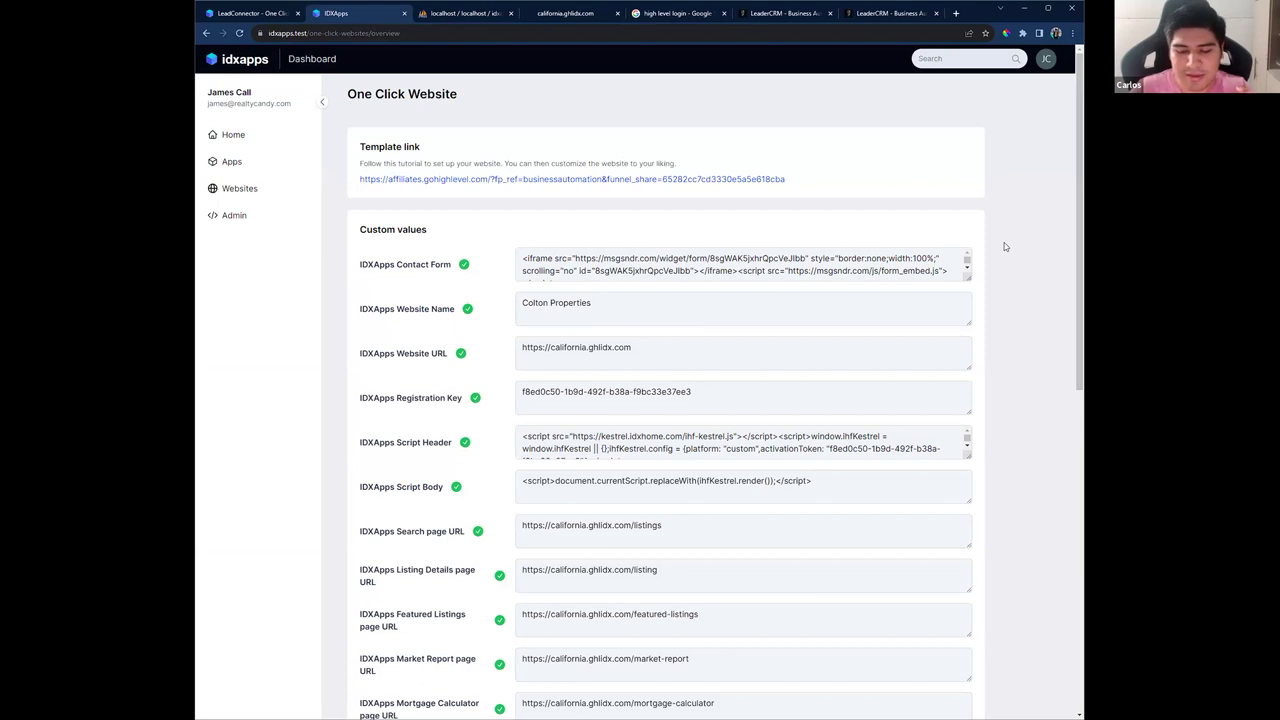
{"action": "scroll", "coordinate": [1005, 246], "scroll_direction": "down", "scroll_amount": 3}
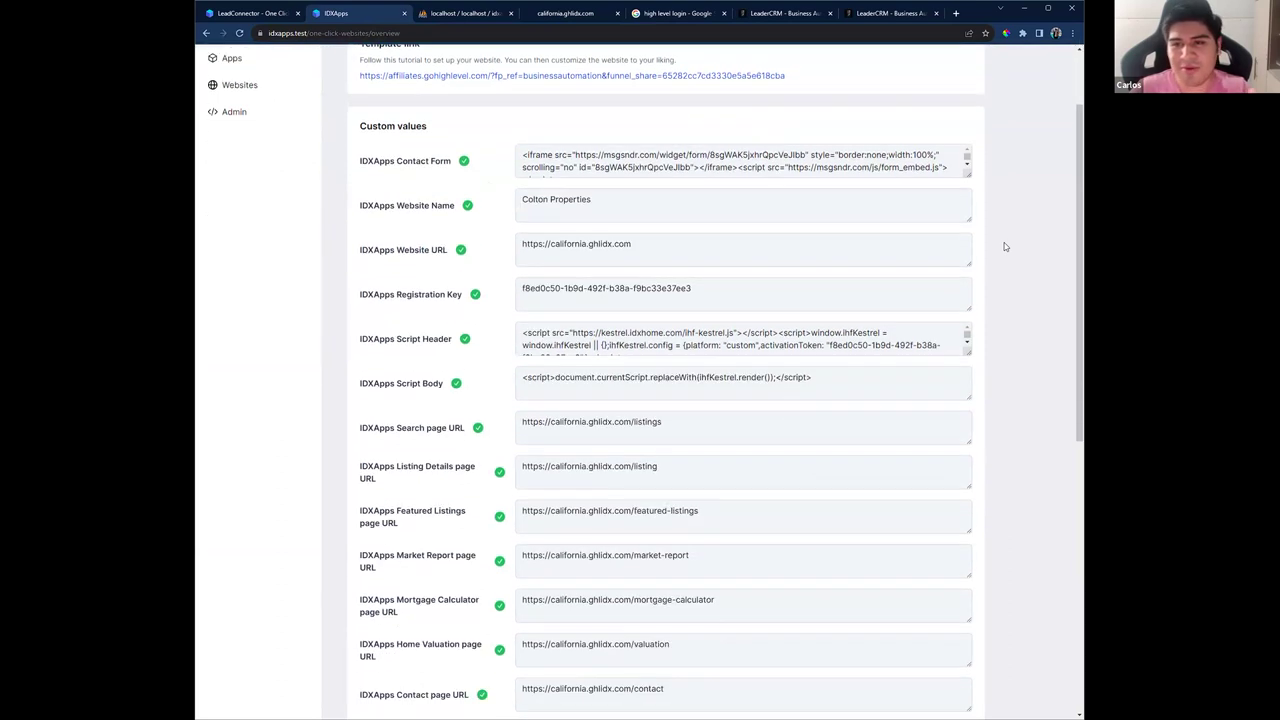
{"action": "scroll", "coordinate": [960, 434], "scroll_direction": "down", "scroll_amount": 3}
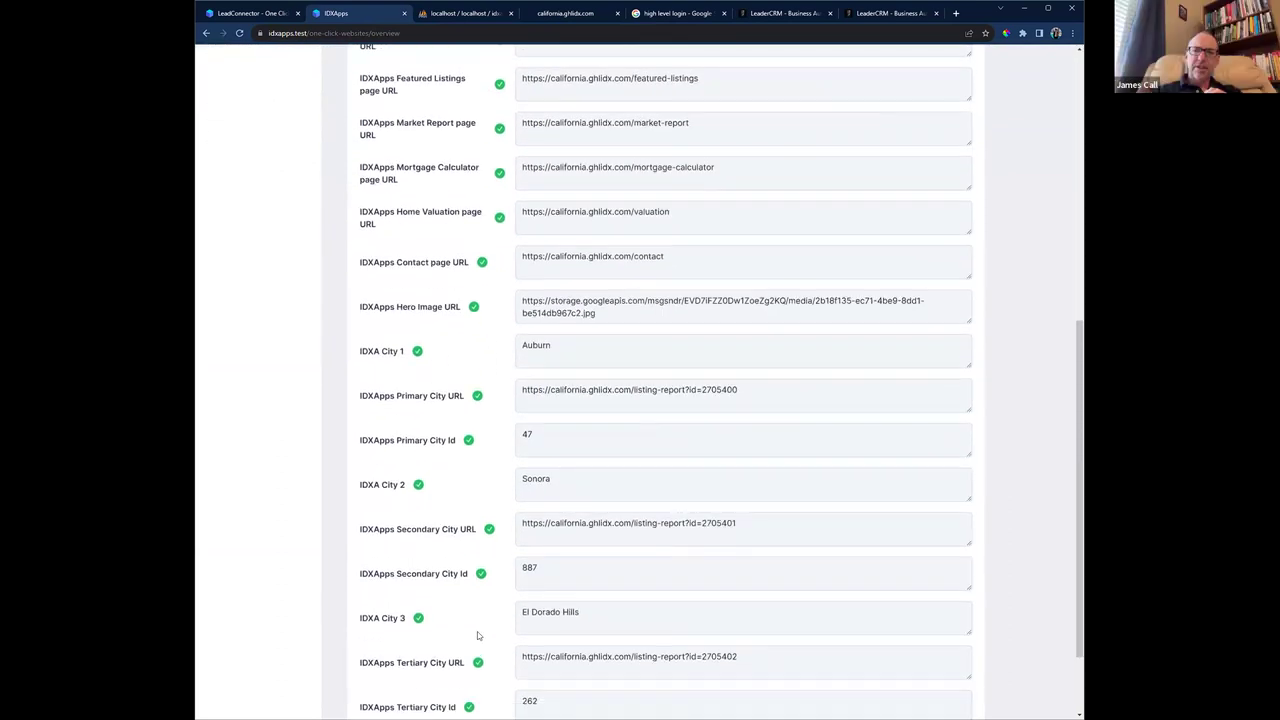
{"action": "scroll", "coordinate": [493, 666], "scroll_direction": "up", "scroll_amount": 6}
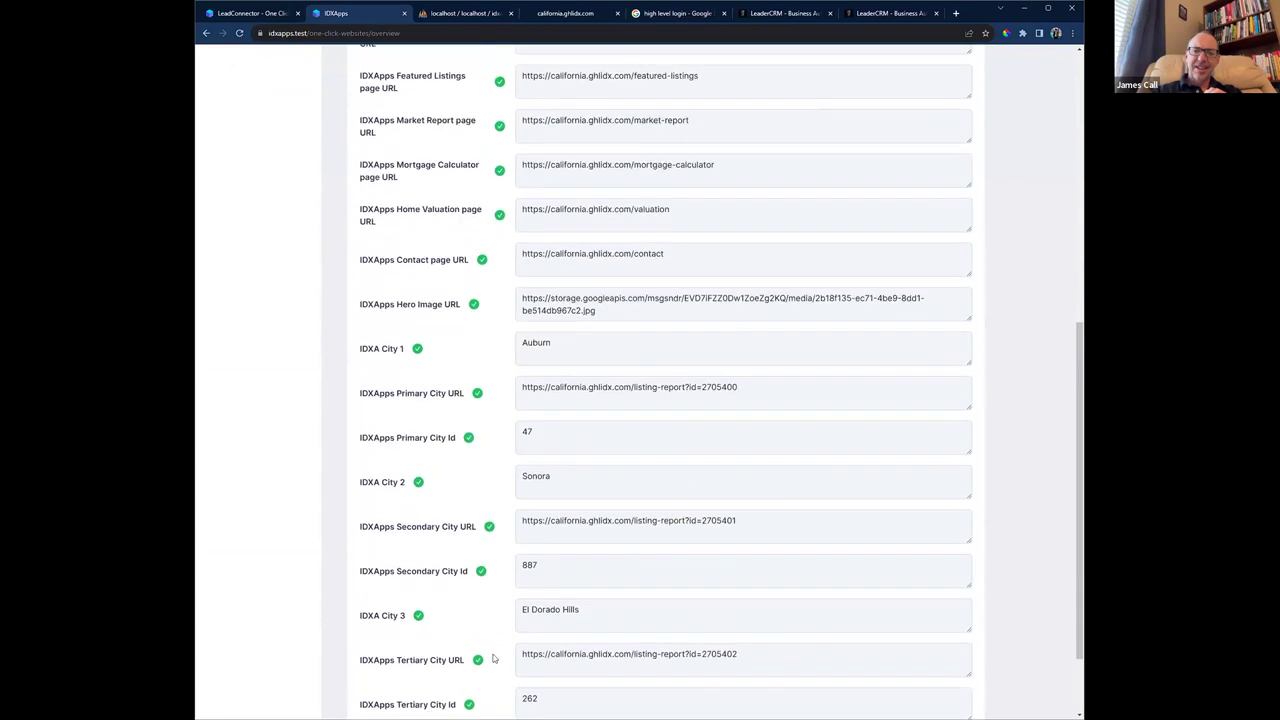
{"action": "scroll", "coordinate": [489, 190], "scroll_direction": "up", "scroll_amount": 1}
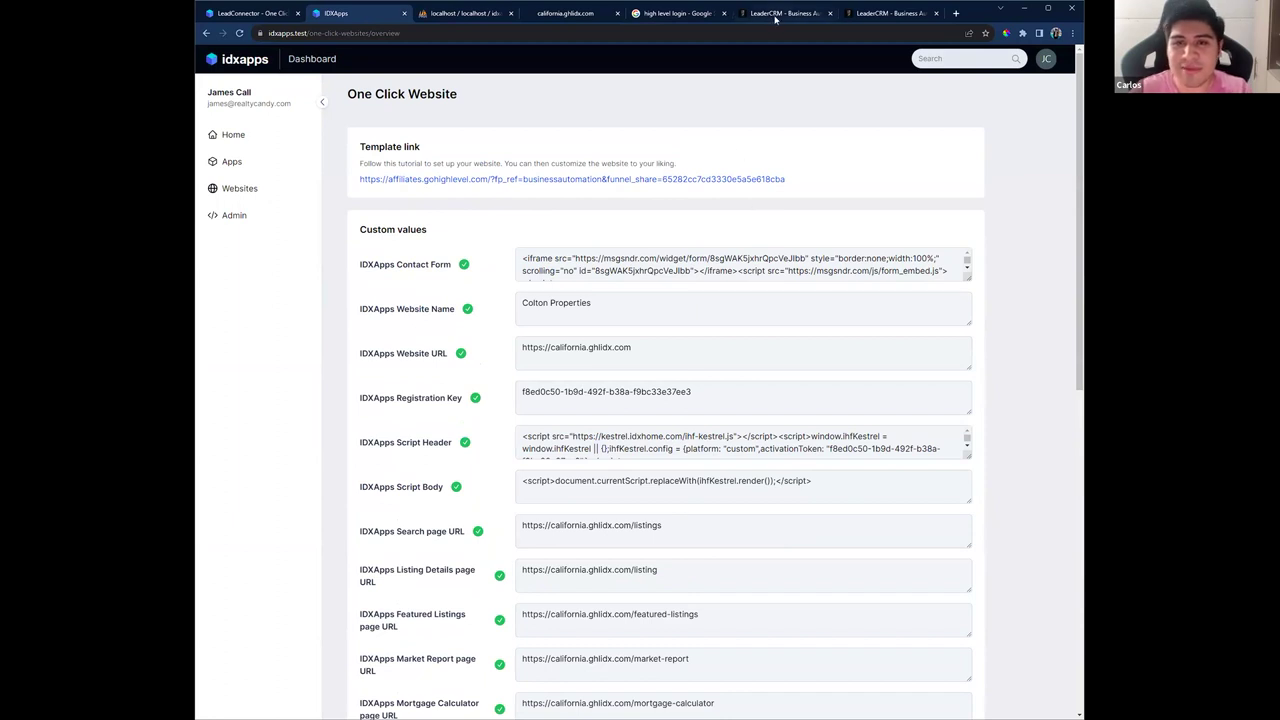
{"action": "left_click_drag", "start_coordinate": [778, 16], "coordinate": [560, 28]}
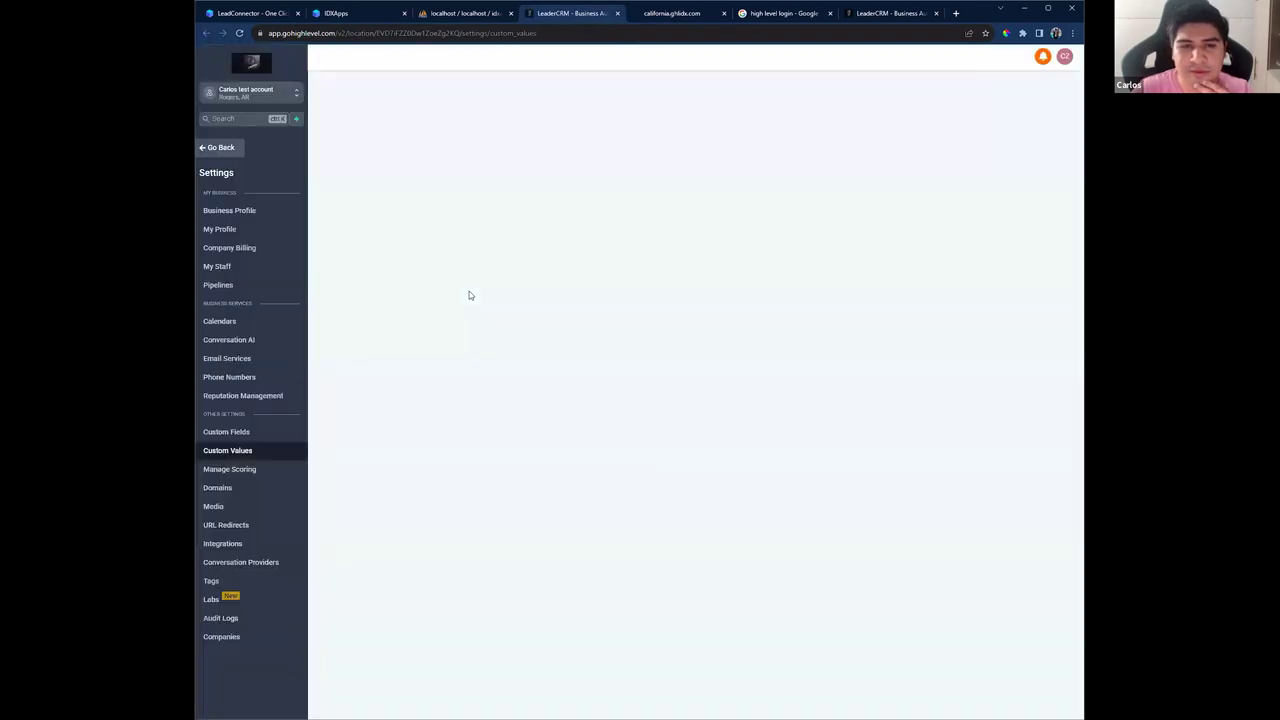
Step: Open the California ghlidx website's page list under Sites > Websites
{"action": "left_click", "coordinate": [222, 151]}
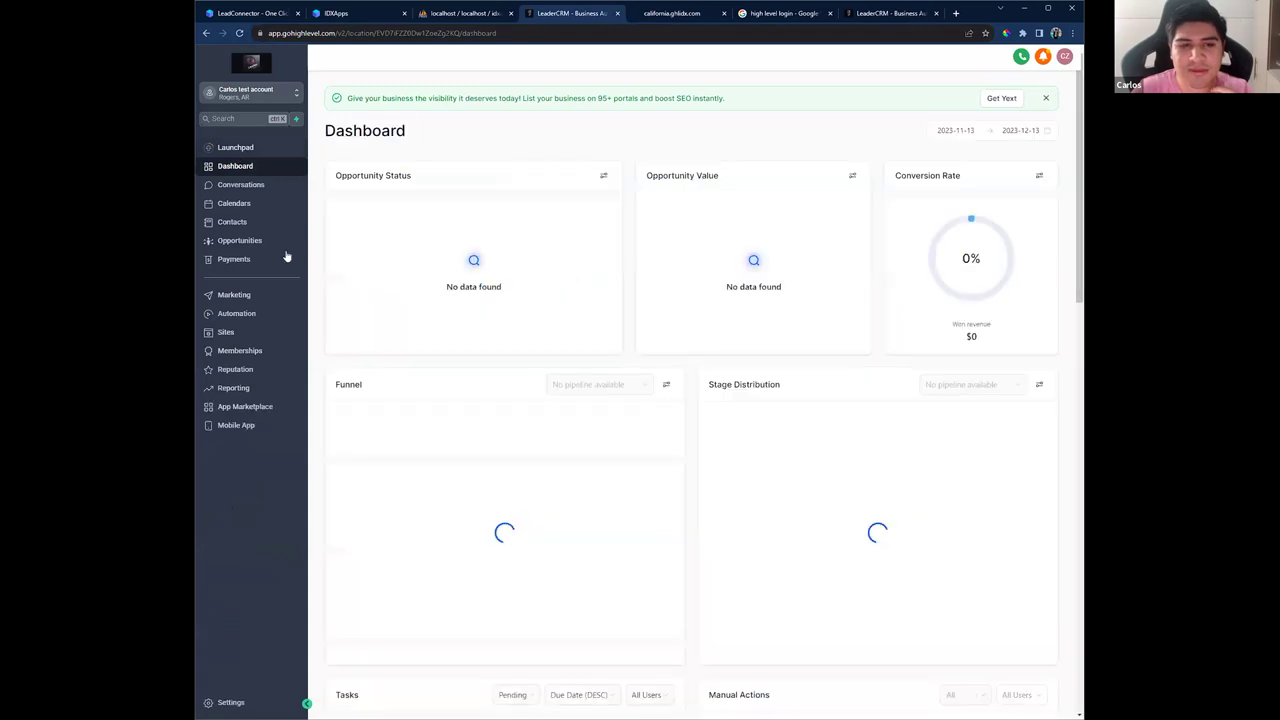
{"action": "left_click", "coordinate": [237, 334]}
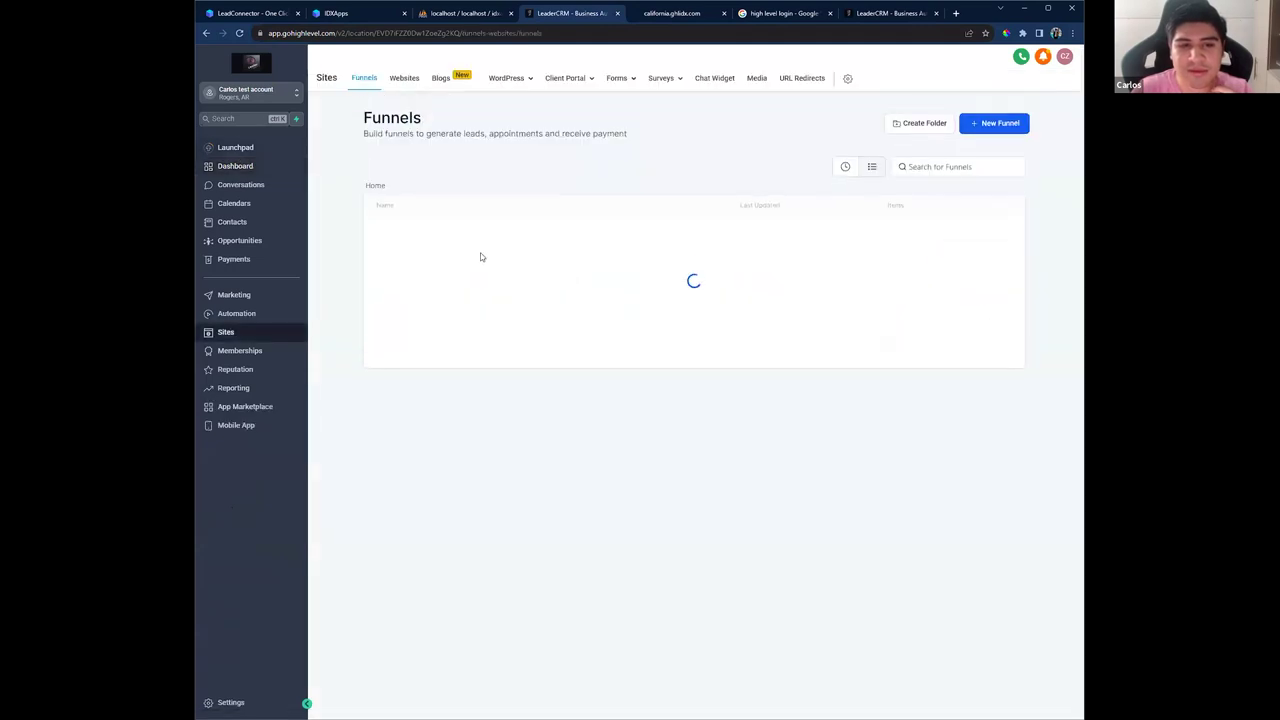
{"action": "left_click", "coordinate": [404, 78]}
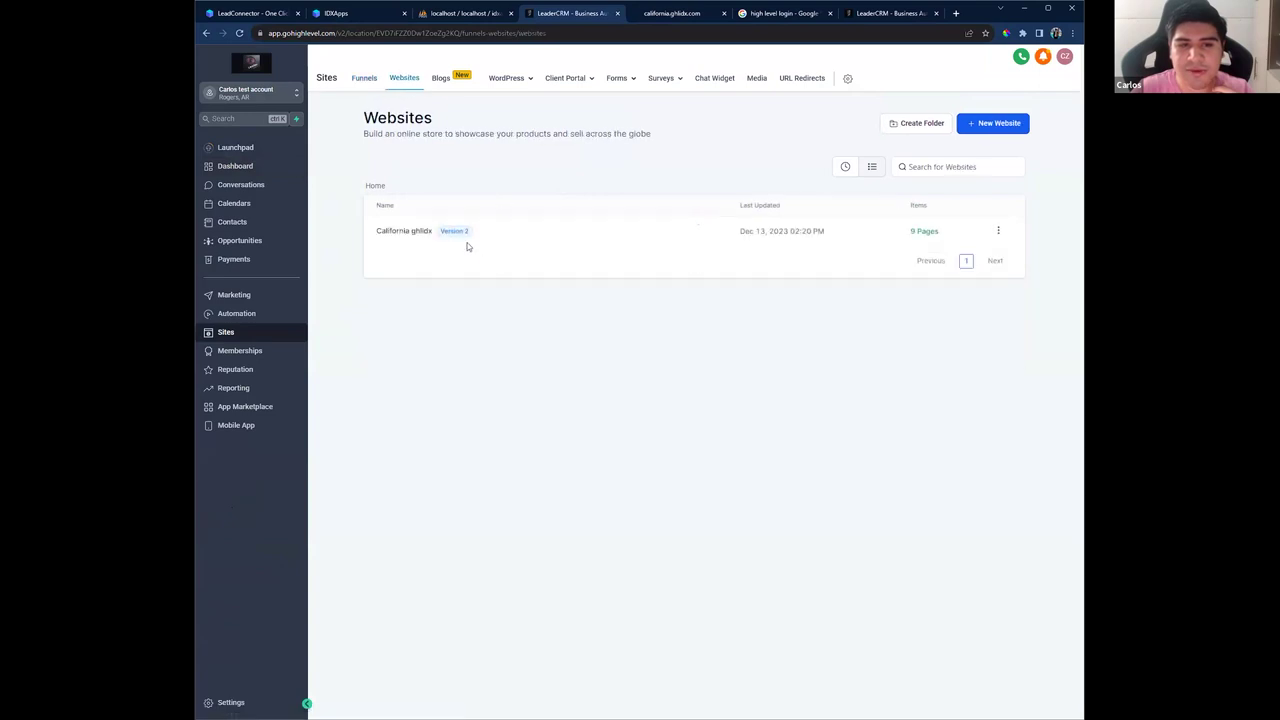
{"action": "left_click", "coordinate": [412, 232]}
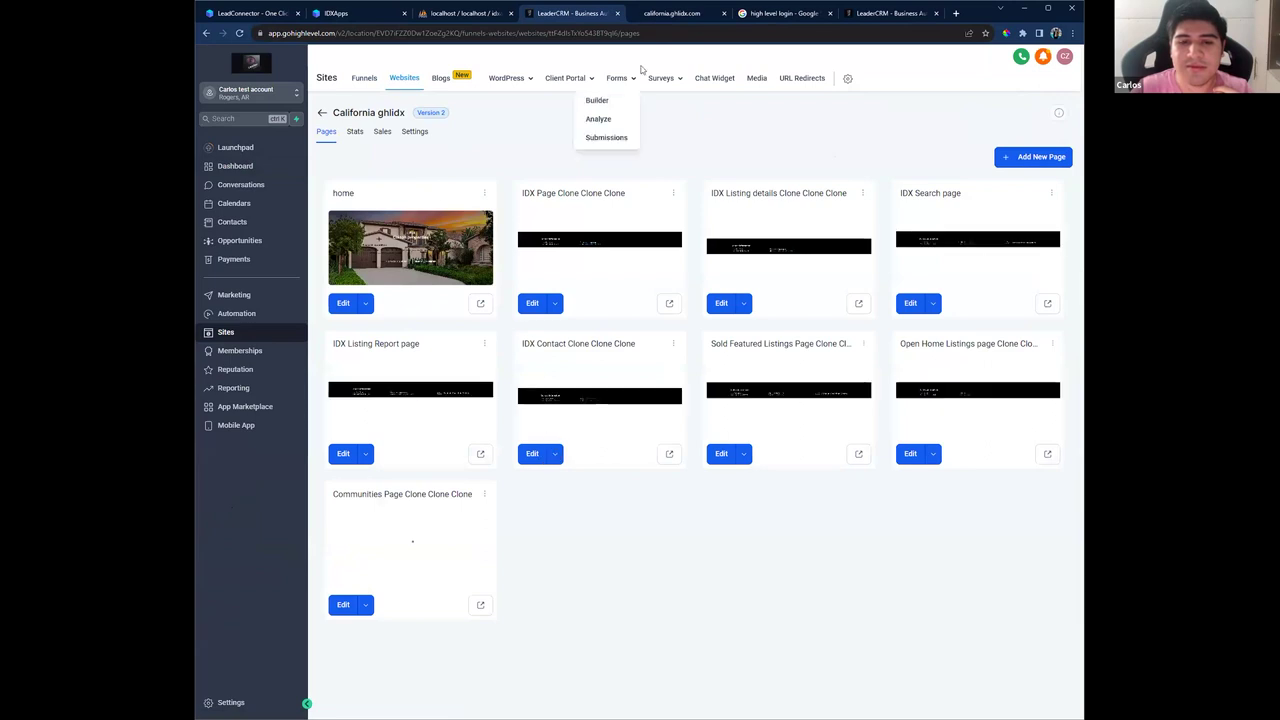
Step: Preview the home page, then close the preview and return to the live california.ghlidx.com site
{"action": "left_click", "coordinate": [480, 303]}
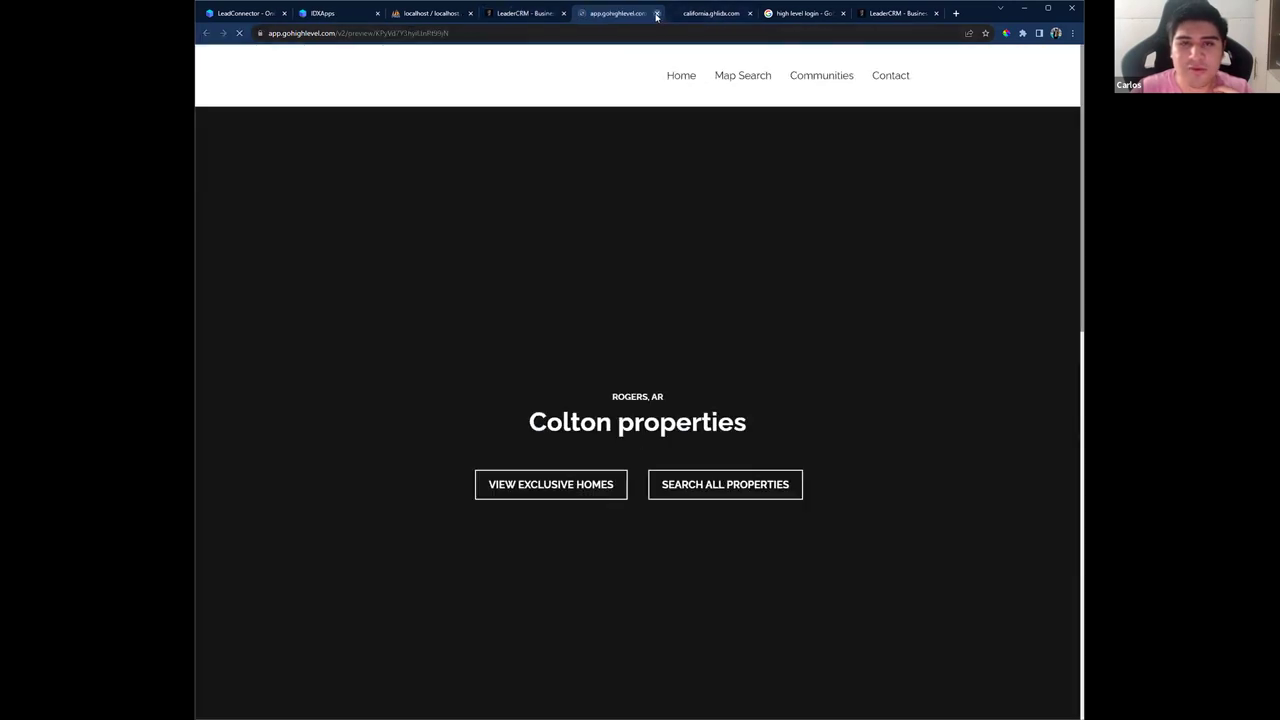
{"action": "left_click", "coordinate": [656, 14]}
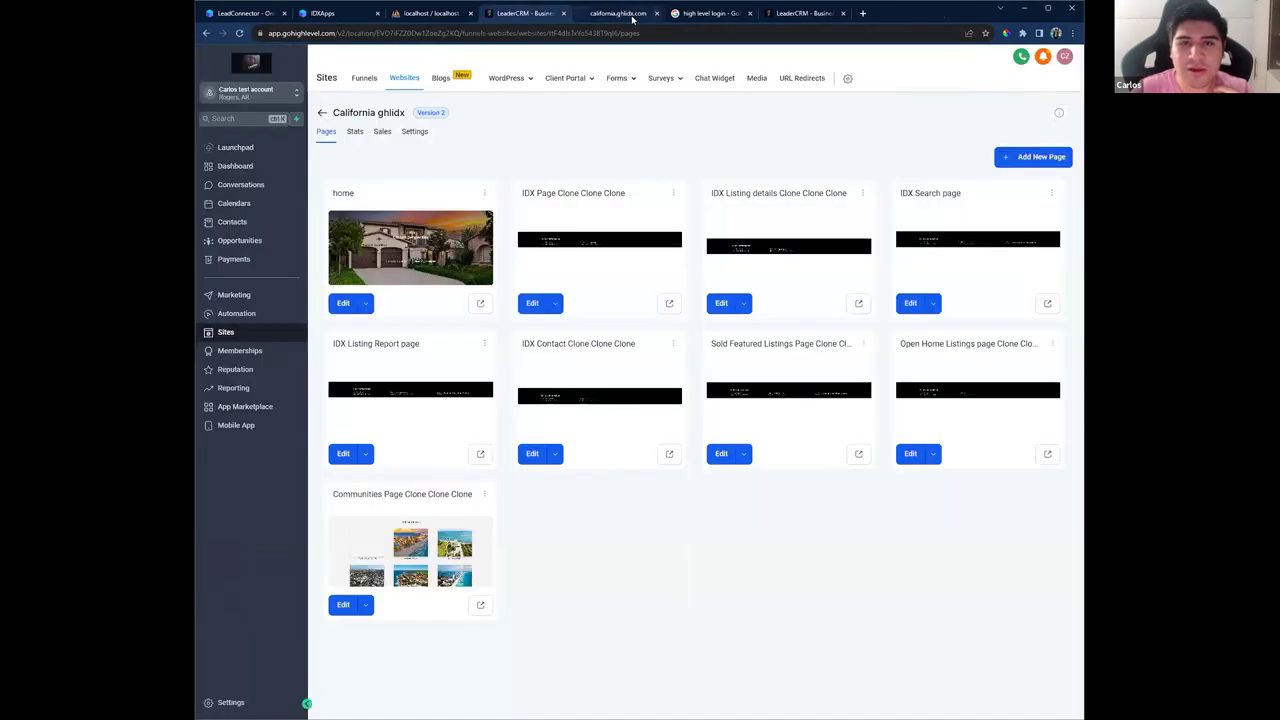
{"action": "left_click", "coordinate": [634, 17]}
Step: Reload california.ghlidx.com and scroll down through the Auburn, Sonora and El Dorado Hills communities
{"action": "left_click", "coordinate": [693, 33]}
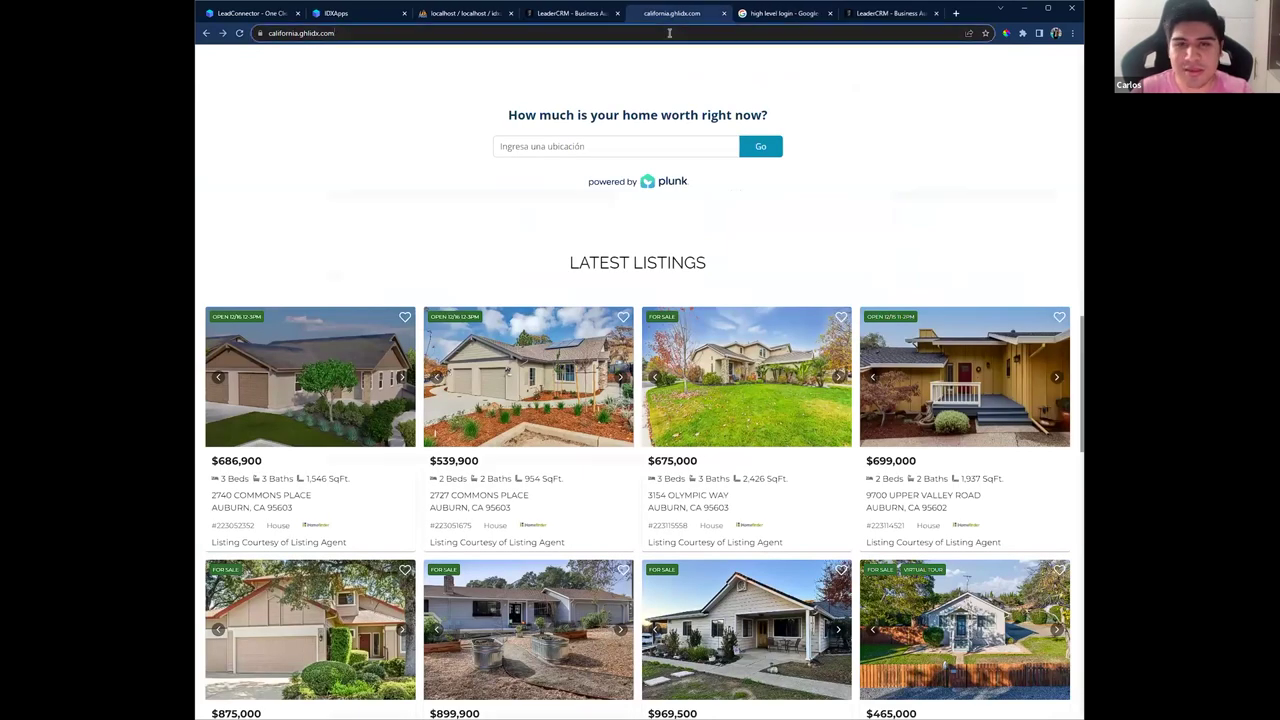
{"action": "key", "text": "Return"}
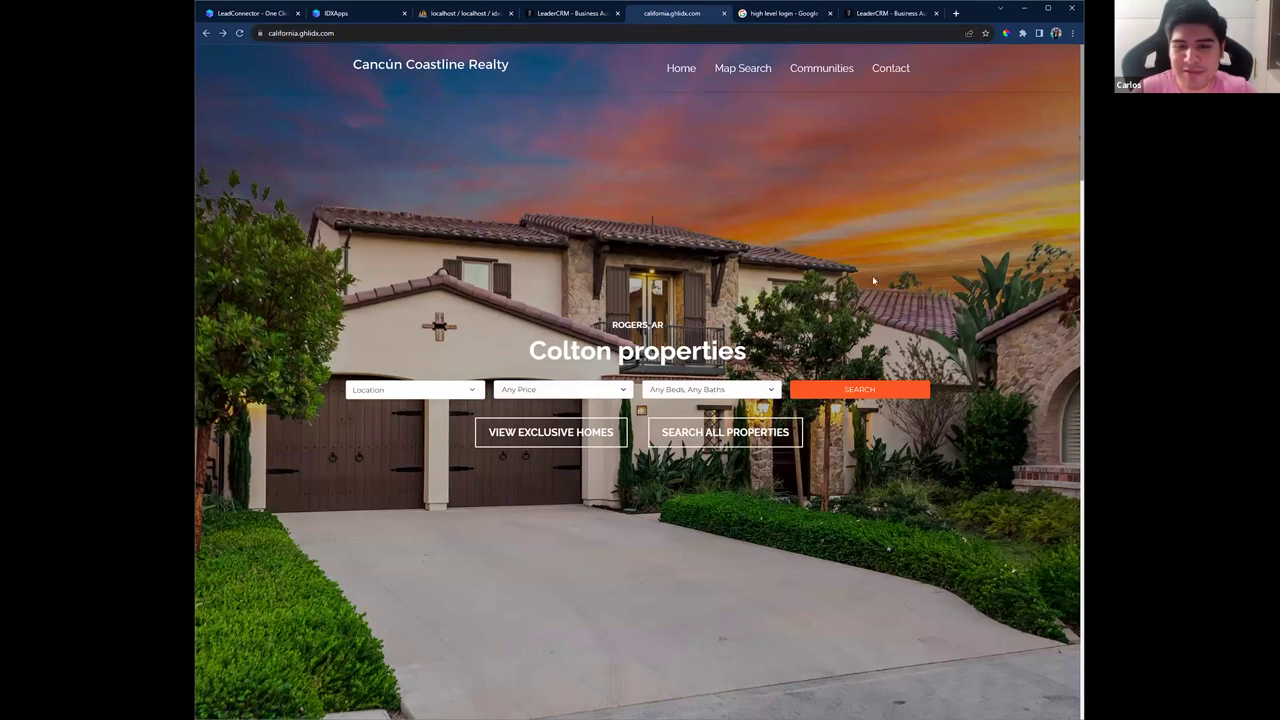
{"action": "left_click_drag", "start_coordinate": [530, 352], "coordinate": [750, 358]}
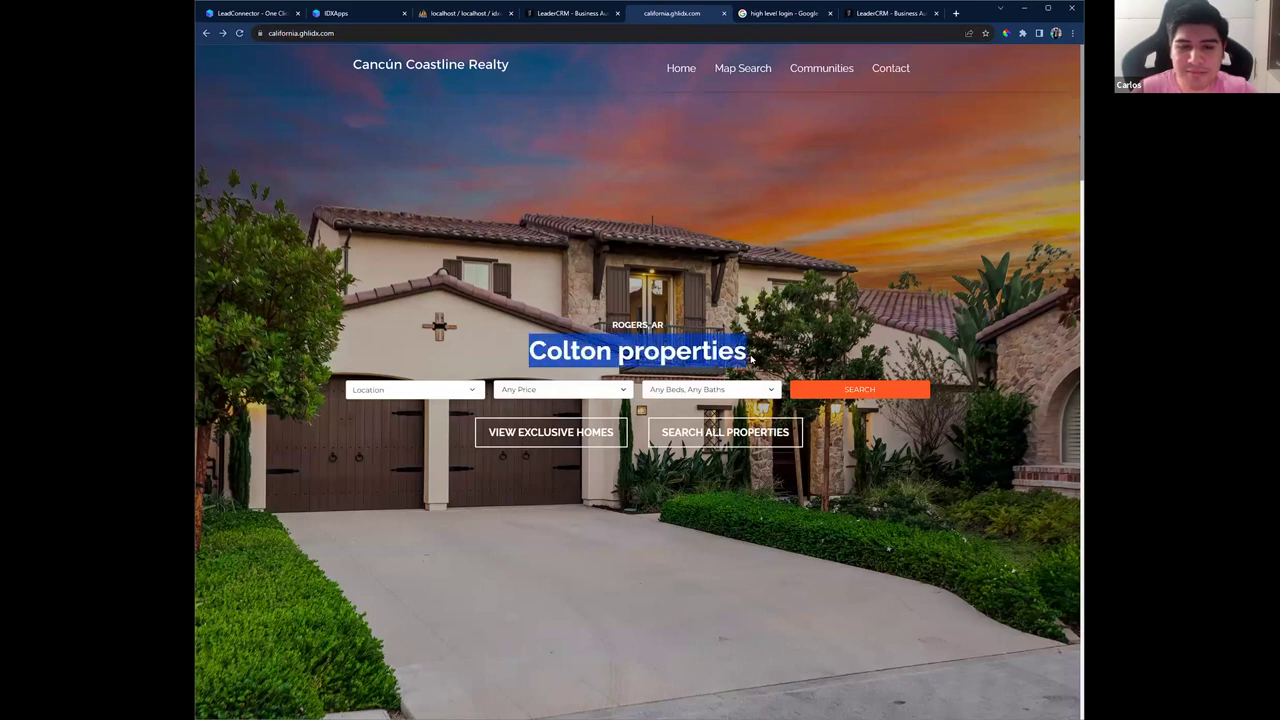
{"action": "scroll", "coordinate": [724, 352], "scroll_direction": "down", "scroll_amount": 2}
{"action": "scroll", "coordinate": [723, 352], "scroll_direction": "down", "scroll_amount": 6}
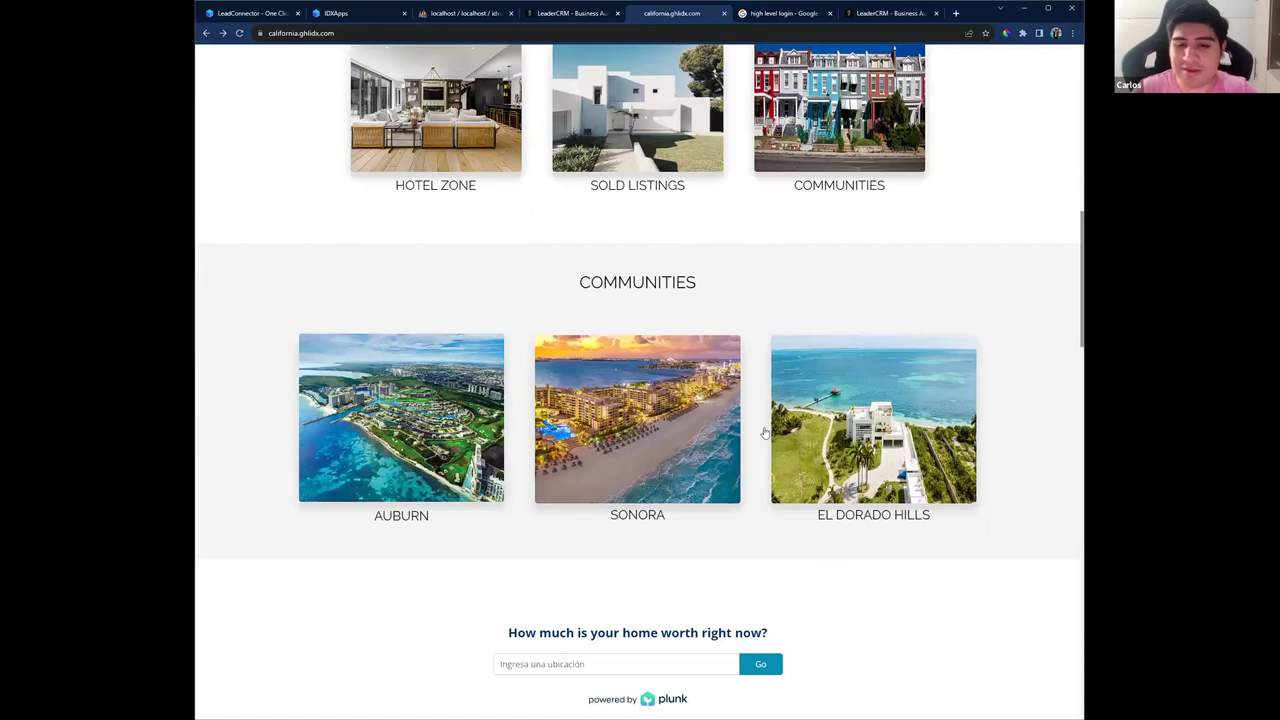
{"action": "scroll", "coordinate": [630, 438], "scroll_direction": "down", "scroll_amount": 4}
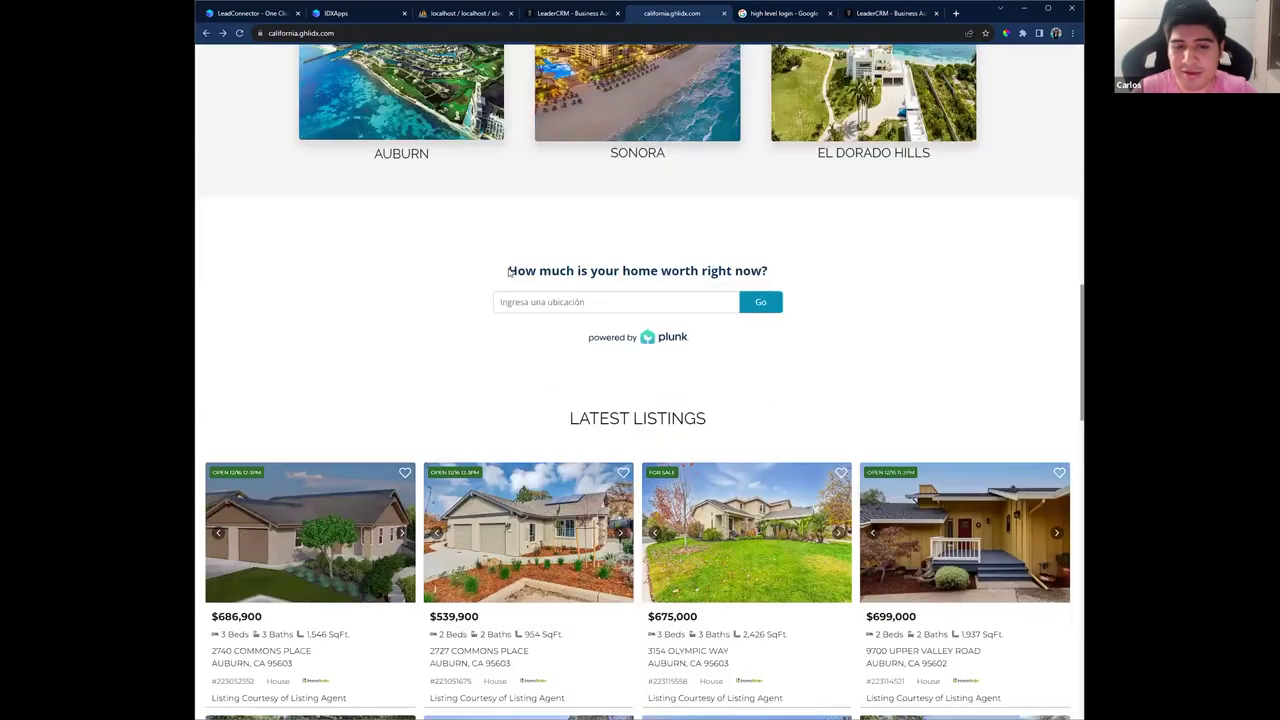
Step: Highlight the home-value question on the live site, then continue scrolling down
{"action": "left_click_drag", "start_coordinate": [509, 271], "coordinate": [806, 285]}
{"action": "scroll", "coordinate": [769, 267], "scroll_direction": "down", "scroll_amount": 3}
{"action": "left_click", "coordinate": [706, 220]}
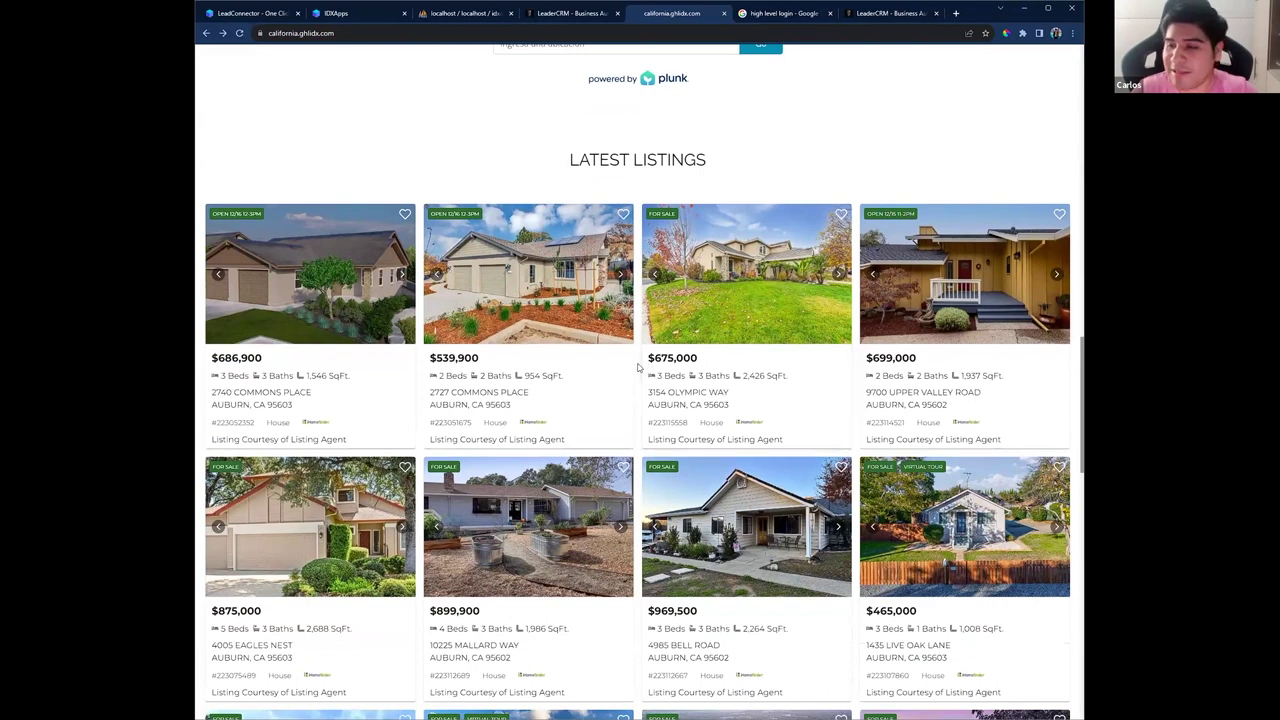
{"action": "scroll", "coordinate": [637, 367], "scroll_direction": "down", "scroll_amount": 10}
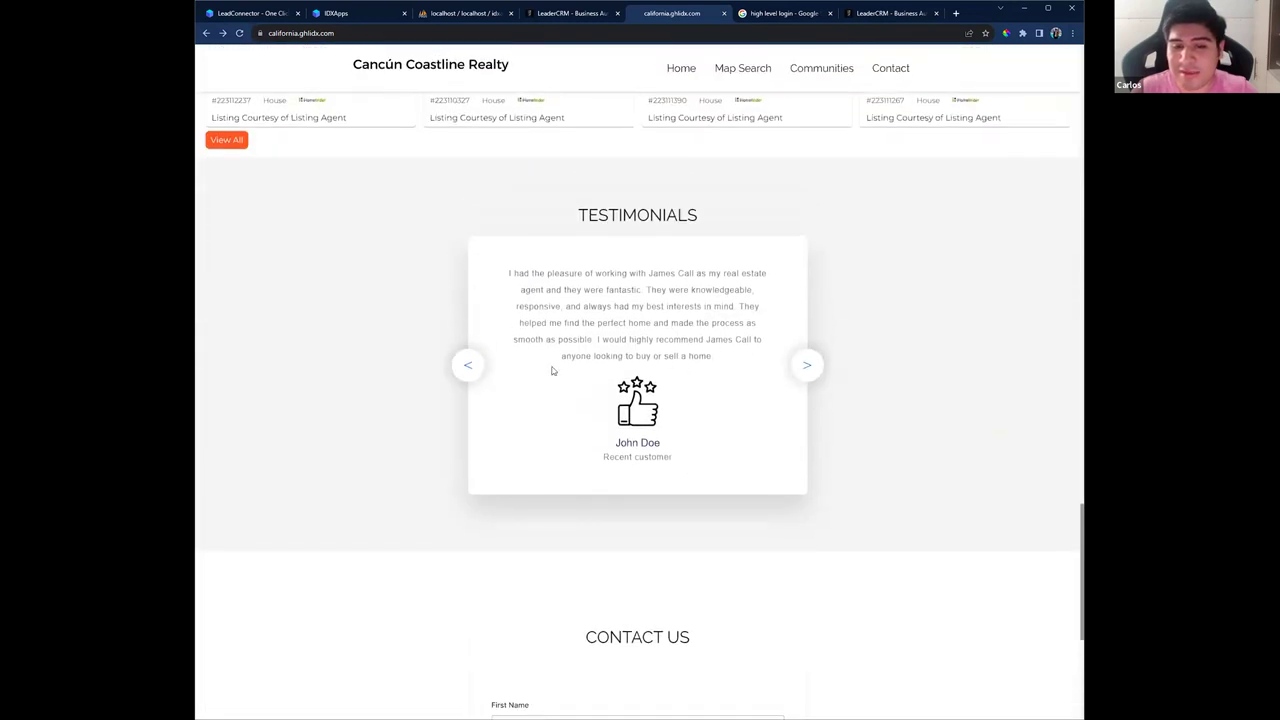
Step: Browse back through earlier testimonials, highlight the agent's name, then scroll back to the top
{"action": "left_click", "coordinate": [470, 369]}
{"action": "left_click", "coordinate": [470, 369]}
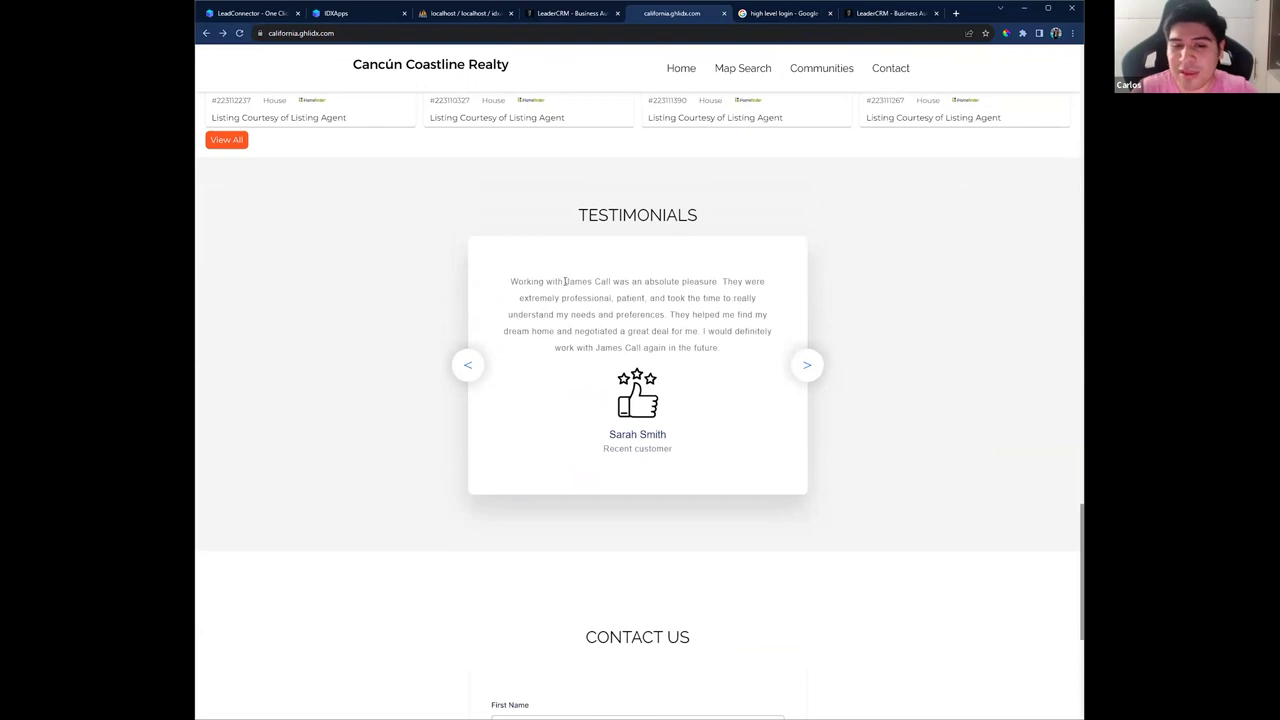
{"action": "left_click_drag", "start_coordinate": [565, 282], "coordinate": [614, 283]}
{"action": "scroll", "coordinate": [731, 358], "scroll_direction": "down", "scroll_amount": 4}
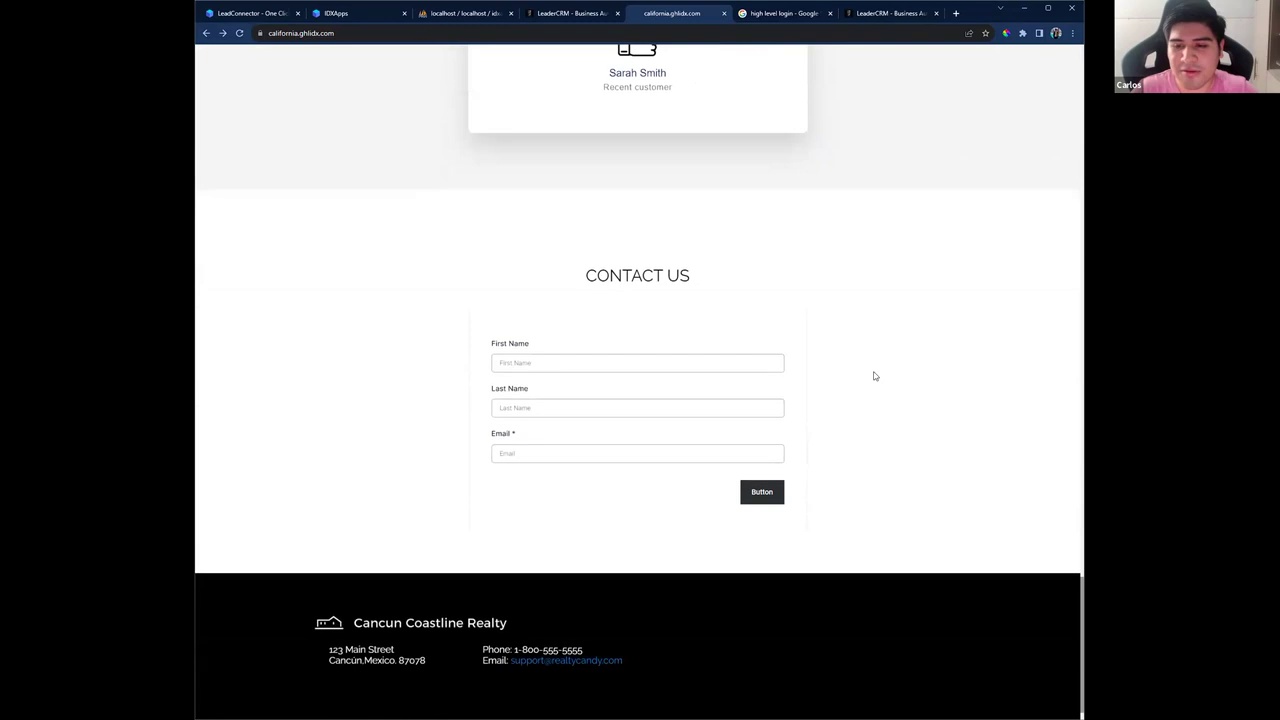
{"action": "scroll", "coordinate": [974, 477], "scroll_direction": "up", "scroll_amount": 4}
{"action": "left_click_drag", "start_coordinate": [1081, 527], "coordinate": [1053, 174]}
{"action": "scroll", "coordinate": [1053, 174], "scroll_direction": "up", "scroll_amount": 10}
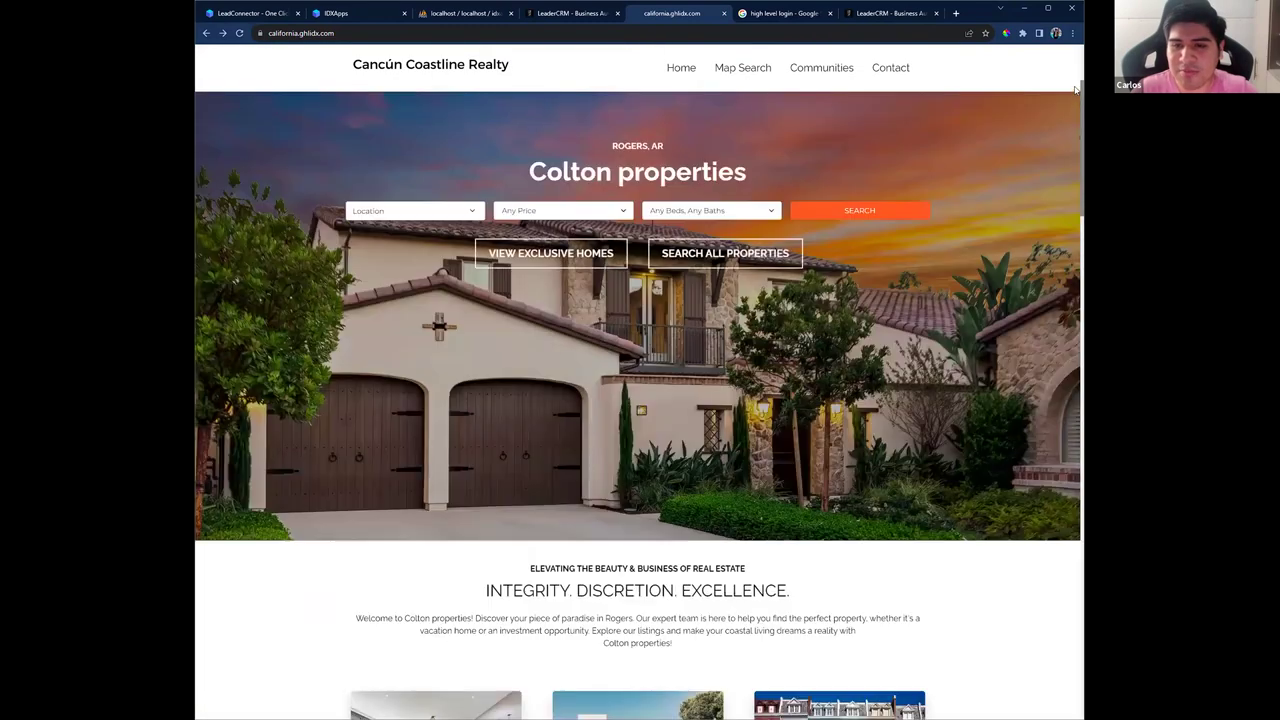